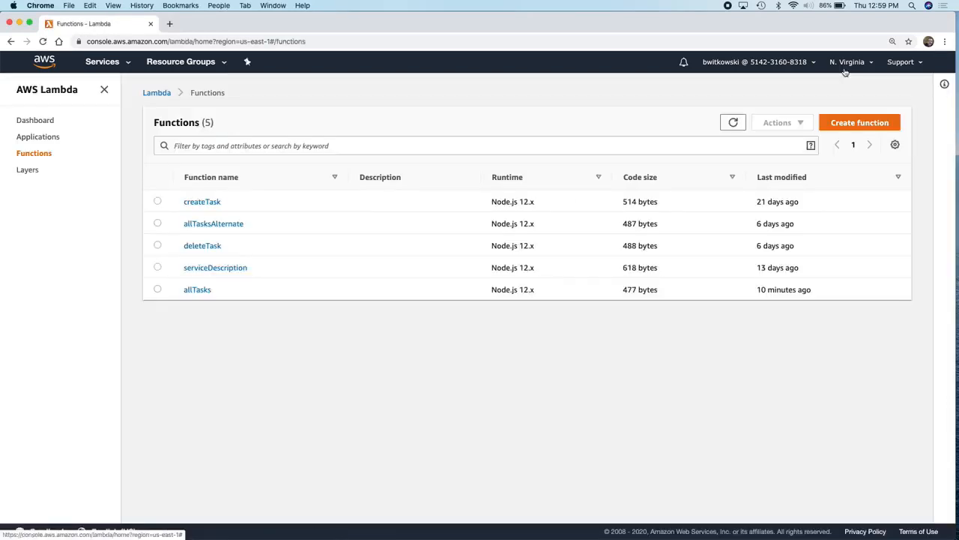
Switch the region to US East (Ohio) and create a Lambda function from scratch named CORSDemo.
left_click(846, 68)
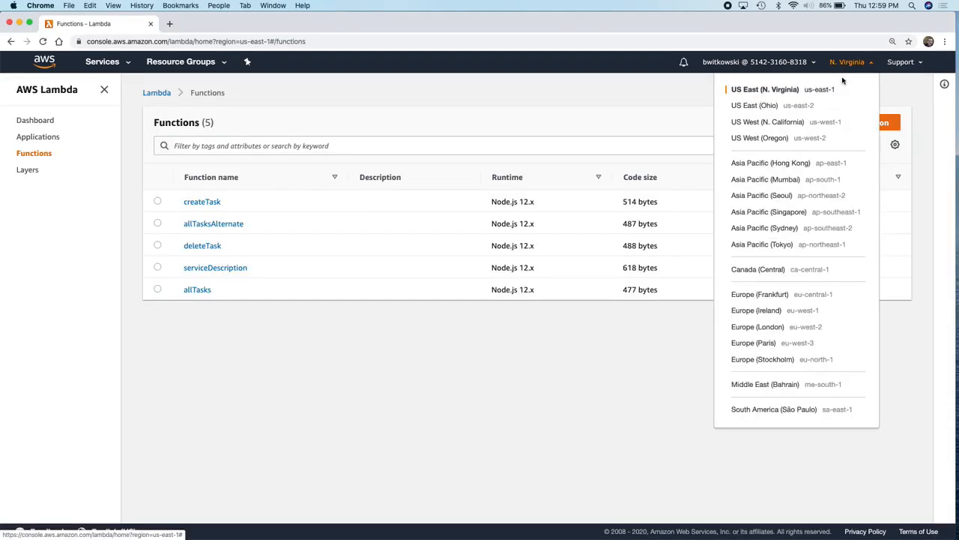
left_click(802, 109)
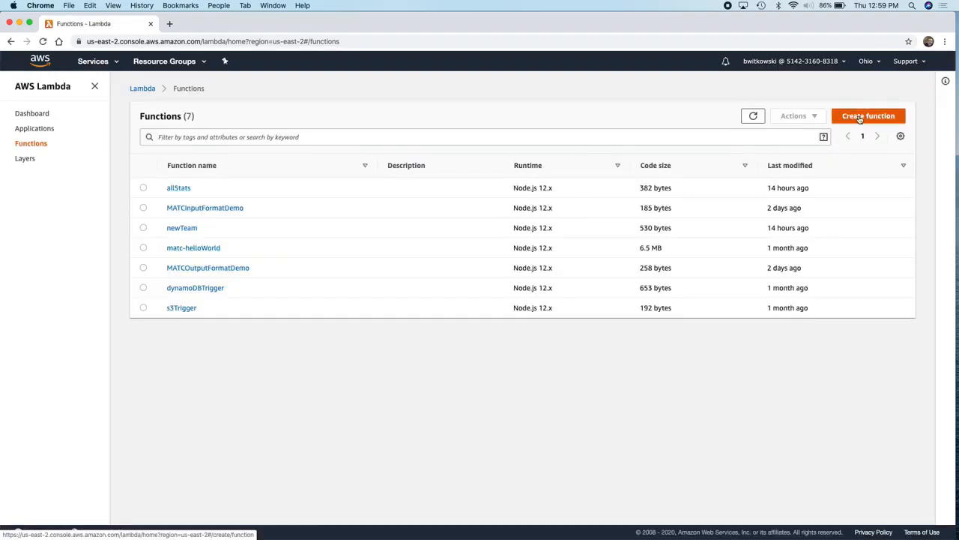
left_click(862, 117)
left_click(297, 304)
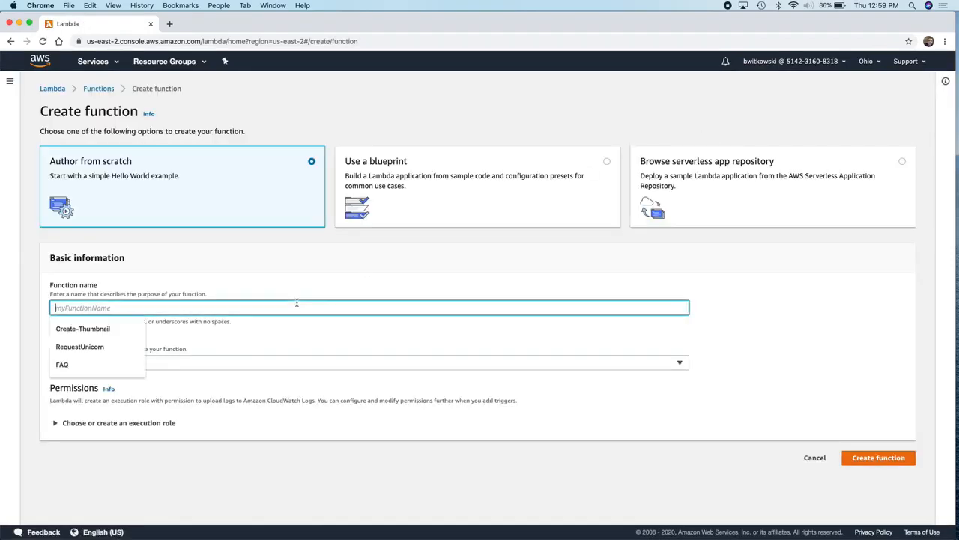
type("COR")
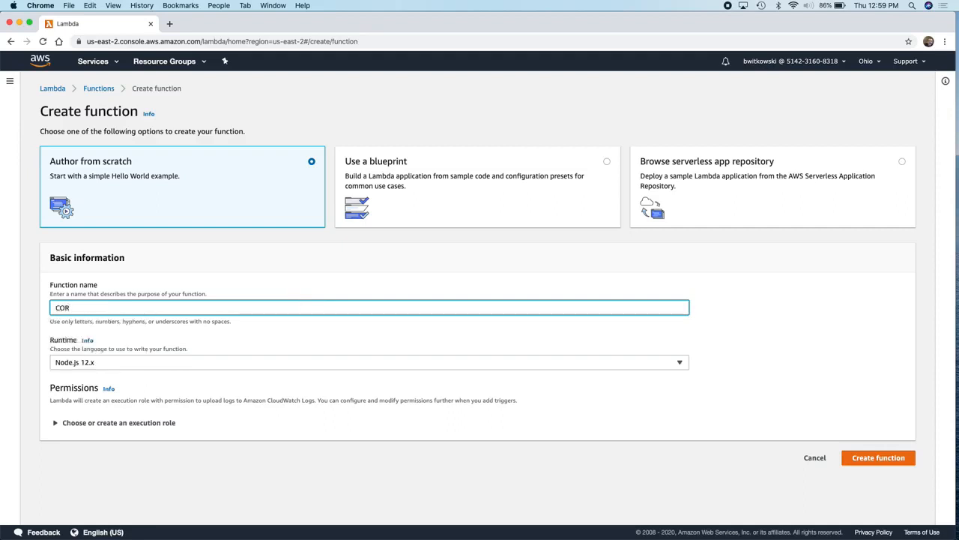
type("SDemo")
left_click(870, 464)
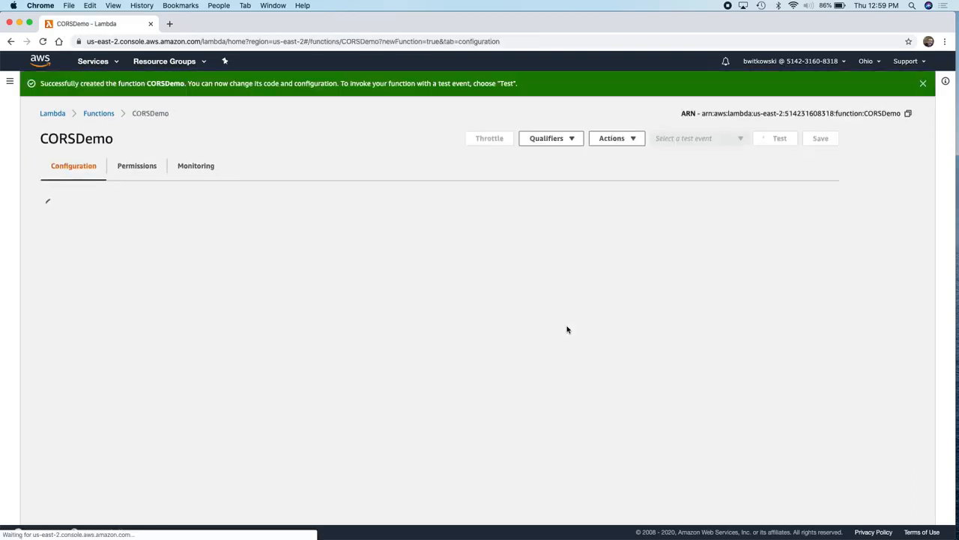
Enlarge the code editor's font and delete the TODO comment and default response object from the handler in index.js.
scroll(567, 330, "down", 6)
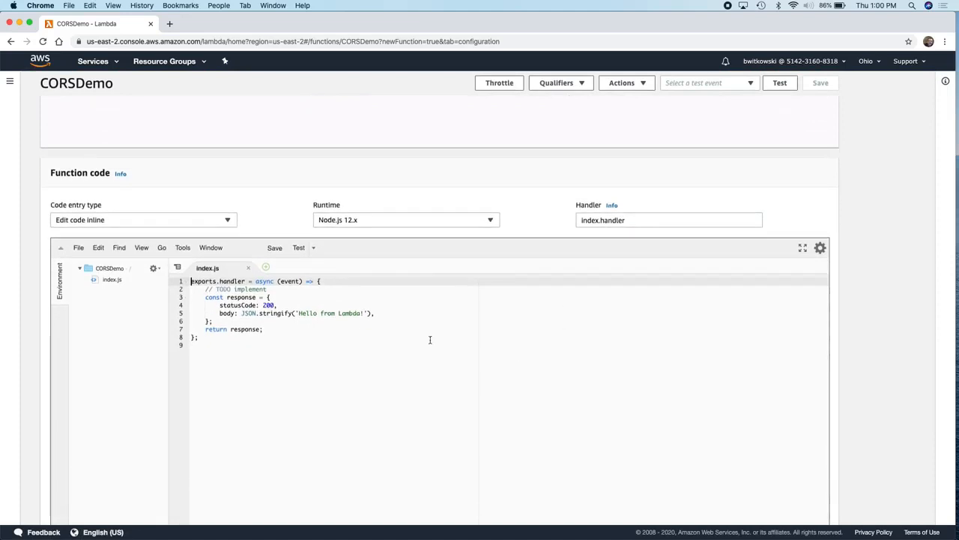
key("super+plus")
key("super+plus")
key("super+plus")
key("super+plus")
key("super+plus")
key("super+plus")
left_click_drag(216, 296, 306, 343)
key("BackSpace")
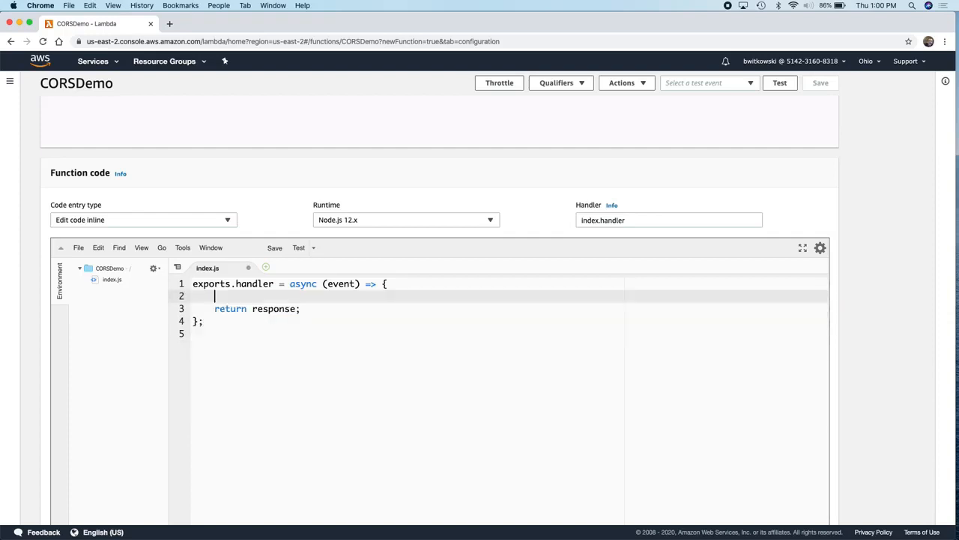
Declare a const response object in the handler with "courseName" set to "cloud for developers".
type("const r")
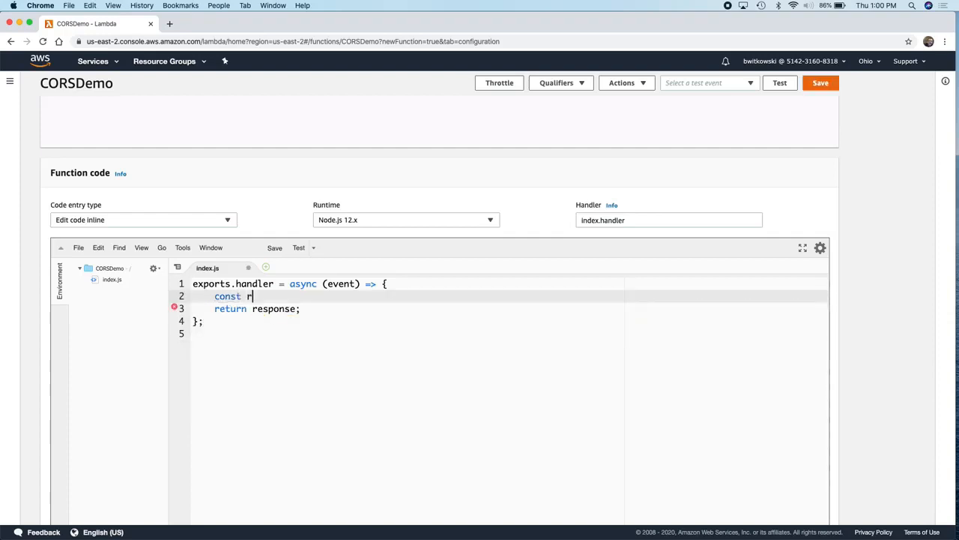
type("esponse = {")
key("Return")
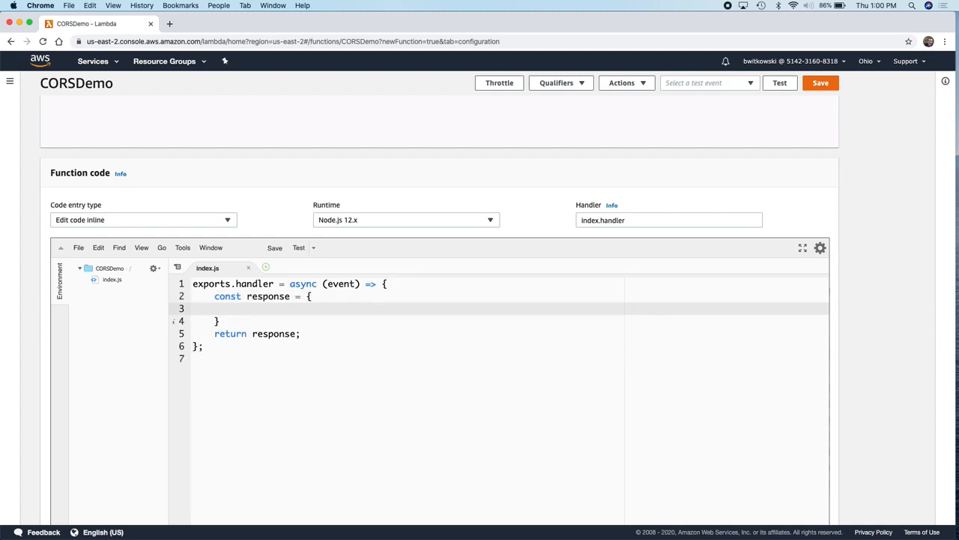
type("\"courseName")
type("\": \"clod")
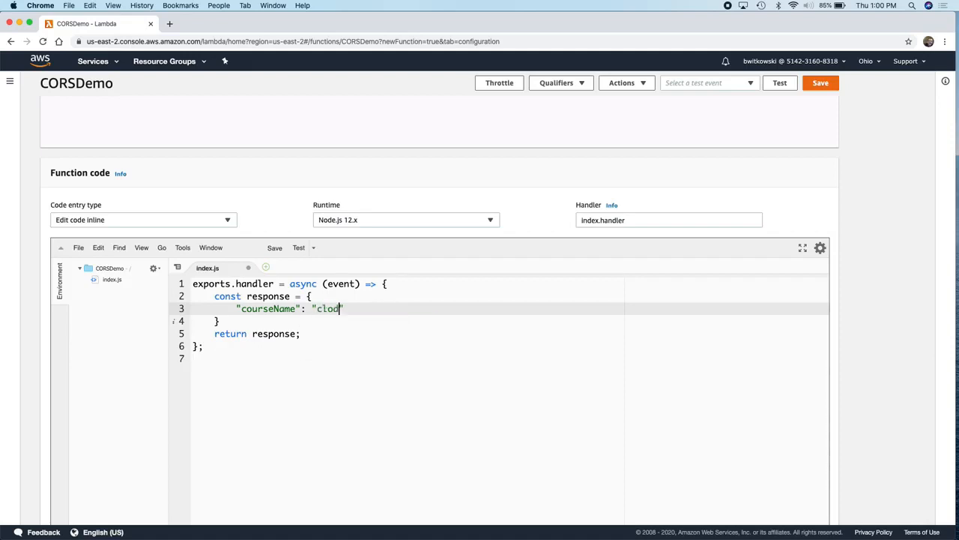
key("BackSpace")
type("ud for developers\",")
Add "semester": "spring" and "year": 2020 to the response object and save the function.
key("Return")
type("\"semester\": \"")
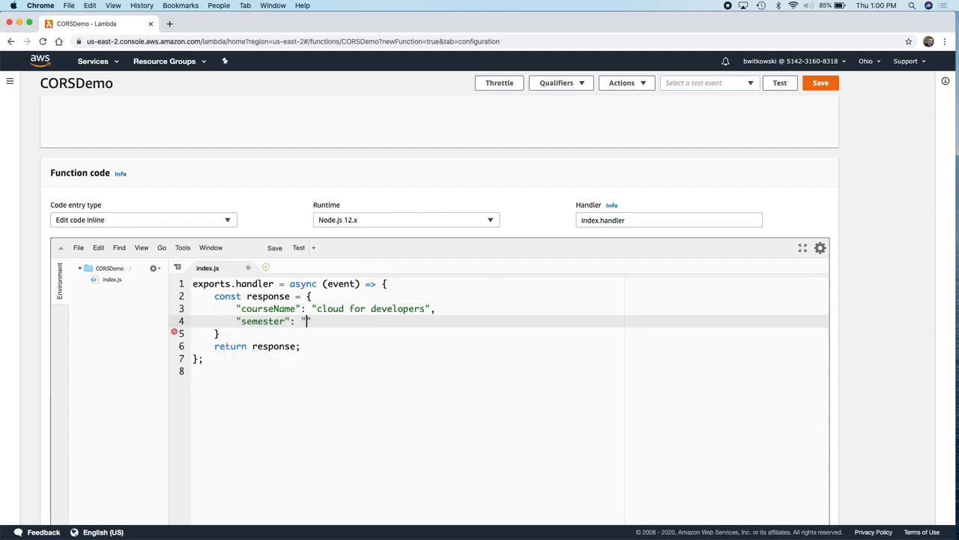
type("spring\",")
key("Return")
type("\"year\": 2020")
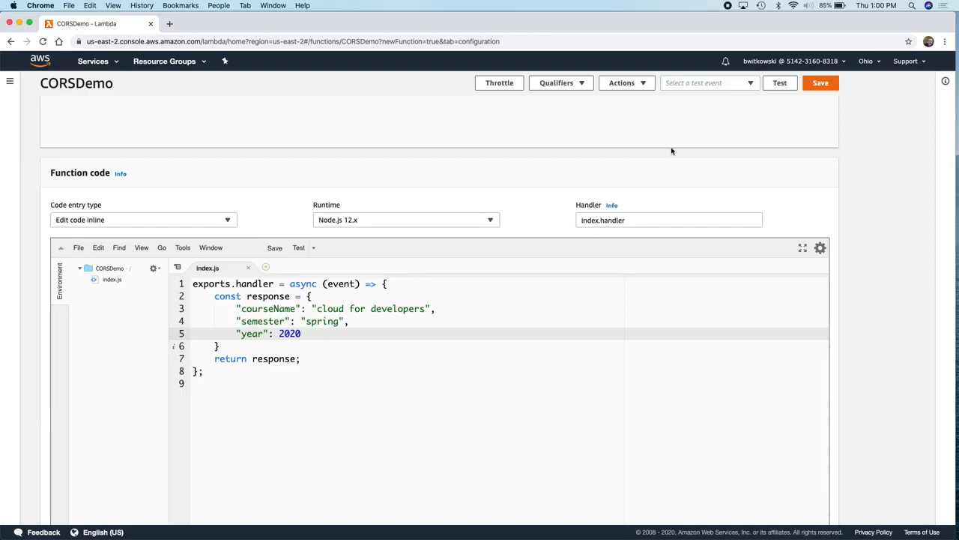
left_click(820, 84)
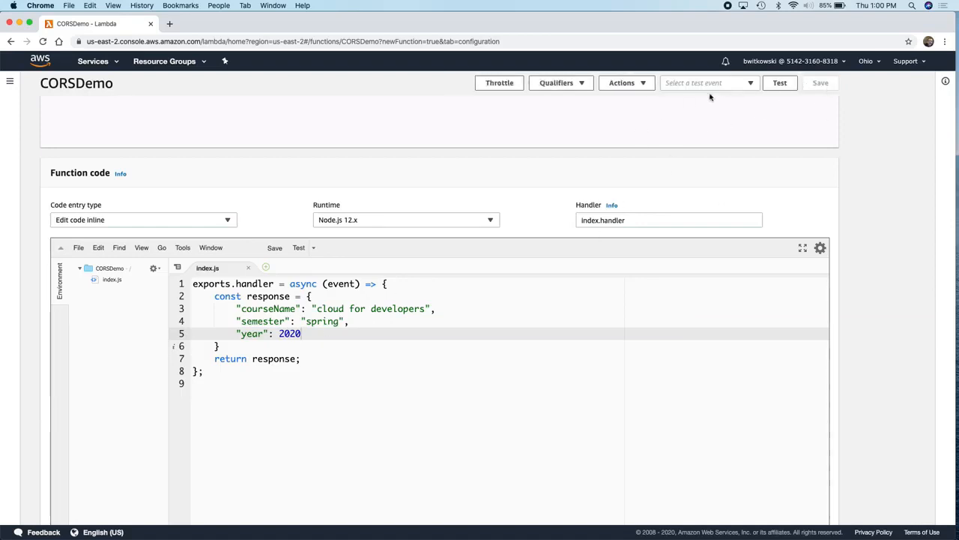
Create a test event named CORSDemoTest with an empty JSON object, and run it with the execution result details expanded.
left_click(712, 84)
left_click(705, 98)
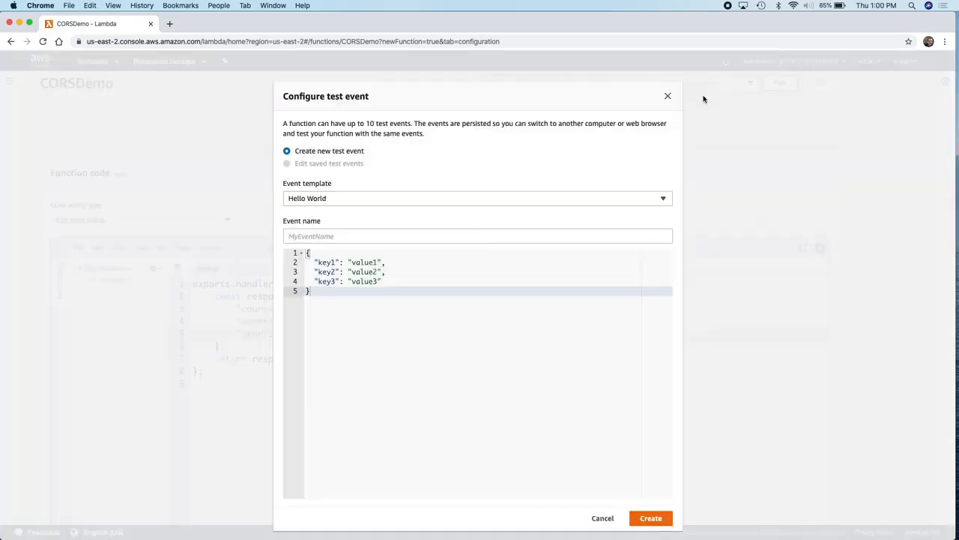
left_click(455, 233)
type("CORSDemoTest")
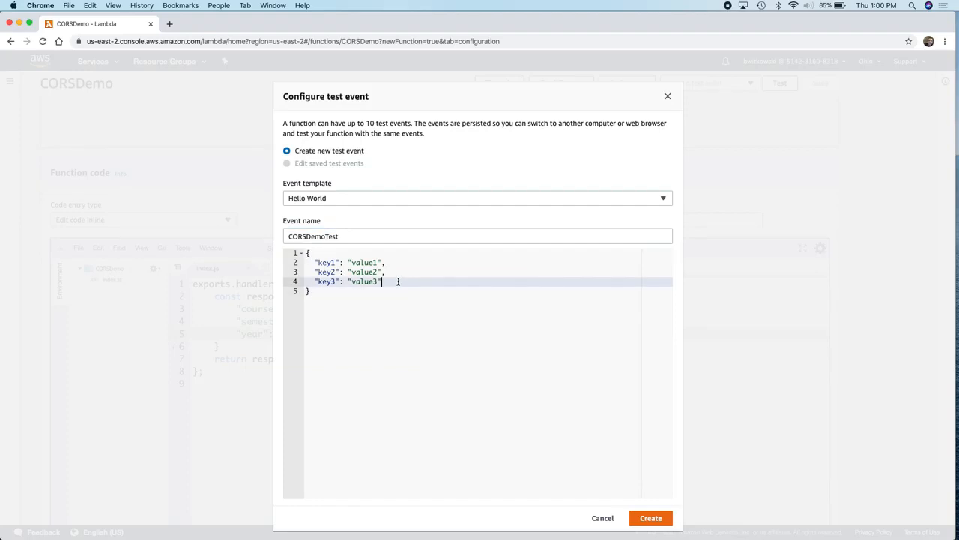
left_click_drag(398, 281, 314, 263)
key("BackSpace")
key("BackSpace")
key("BackSpace")
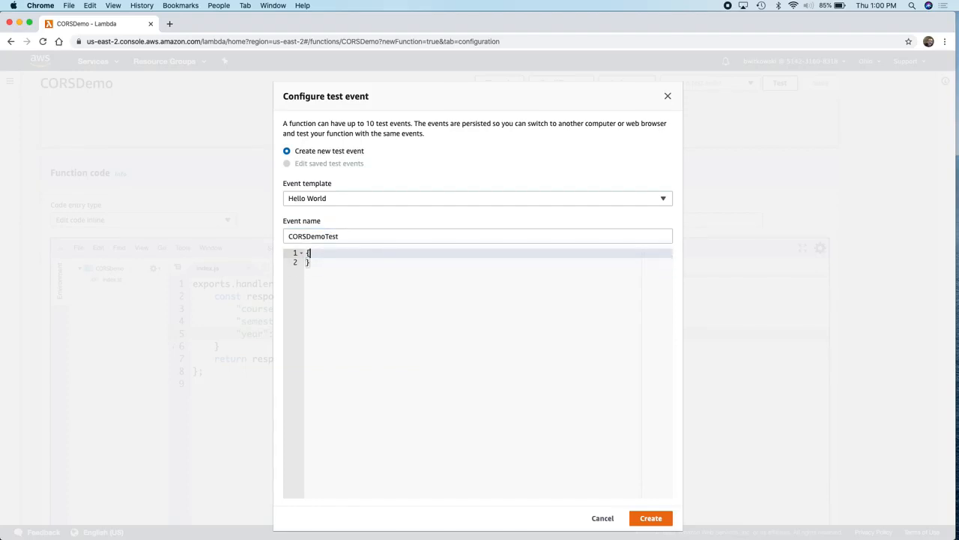
left_click(650, 519)
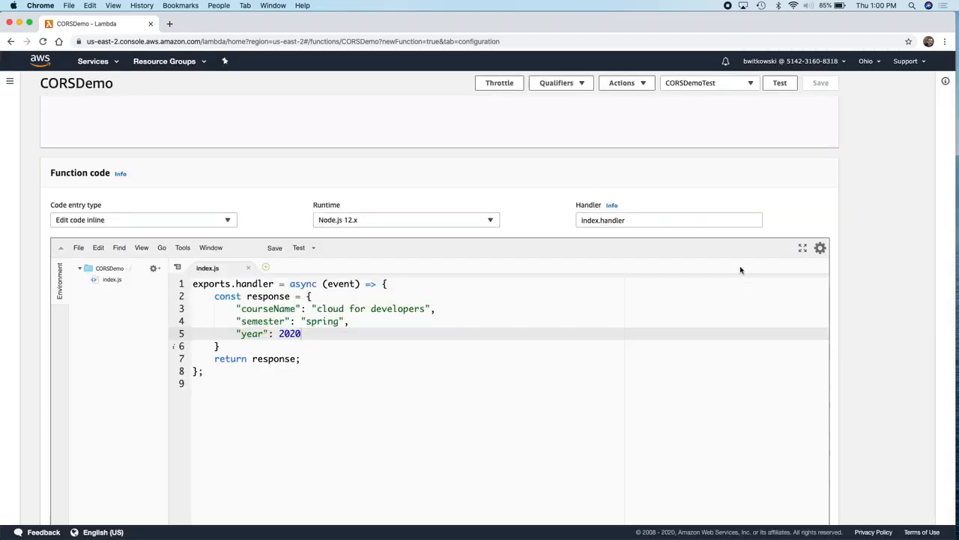
left_click(779, 83)
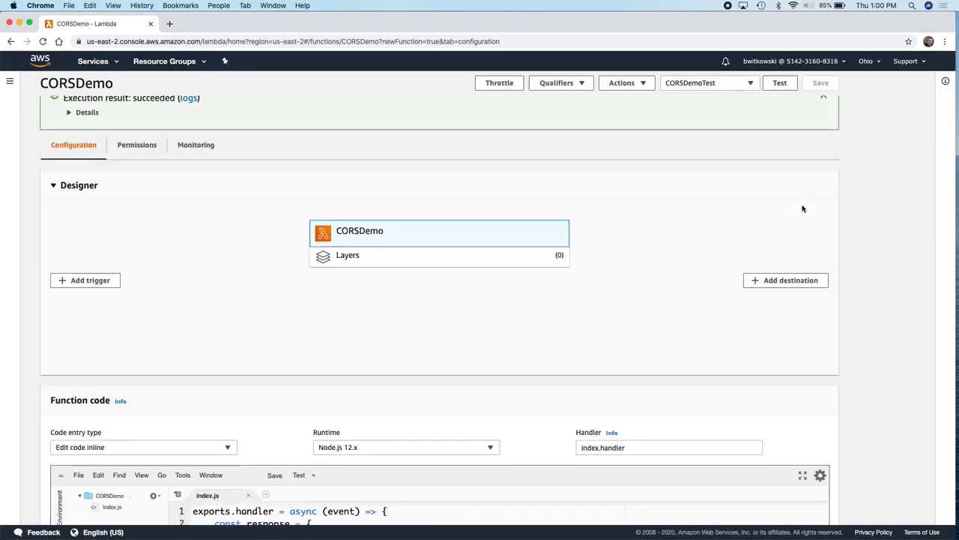
left_click(68, 184)
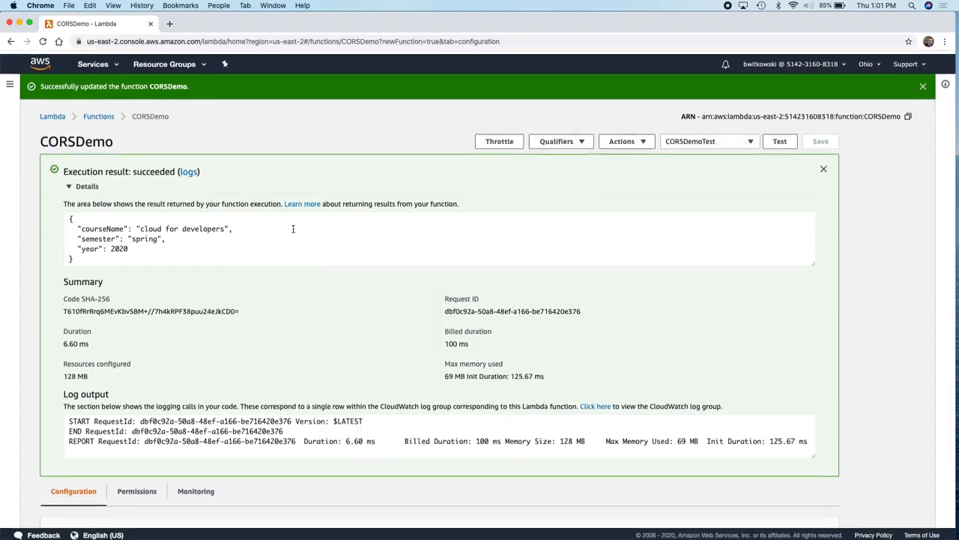
Switch to API Gateway and create a new REST API named CORSDemo-API.
left_click(90, 65)
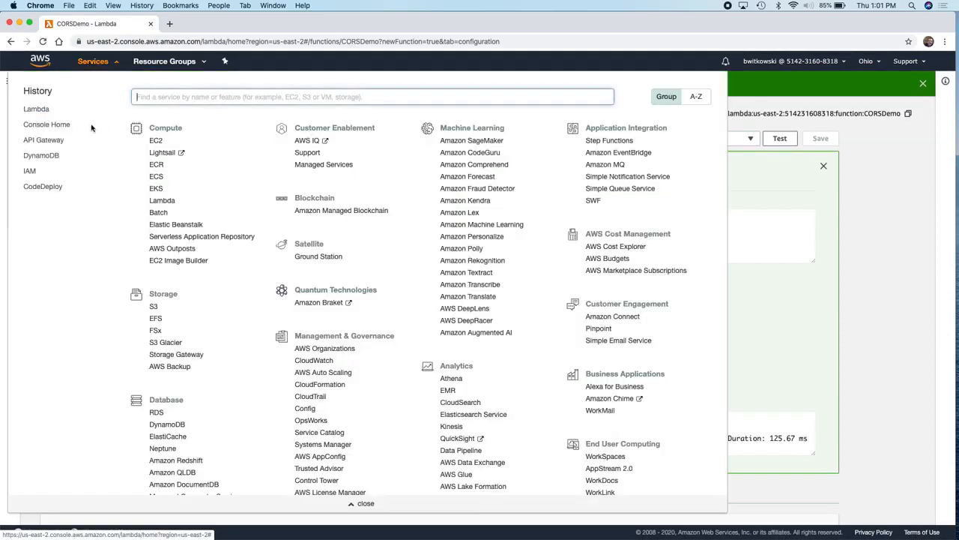
left_click(42, 140)
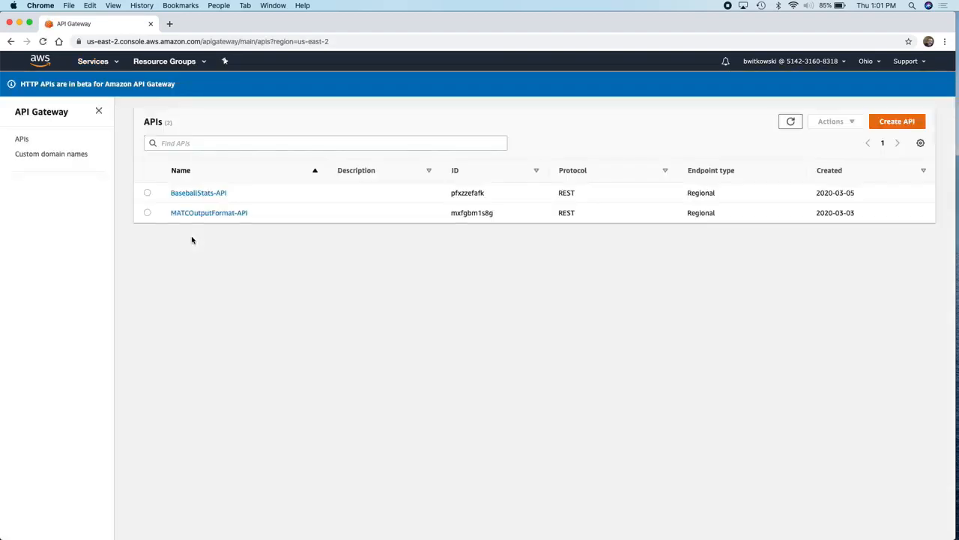
left_click(895, 128)
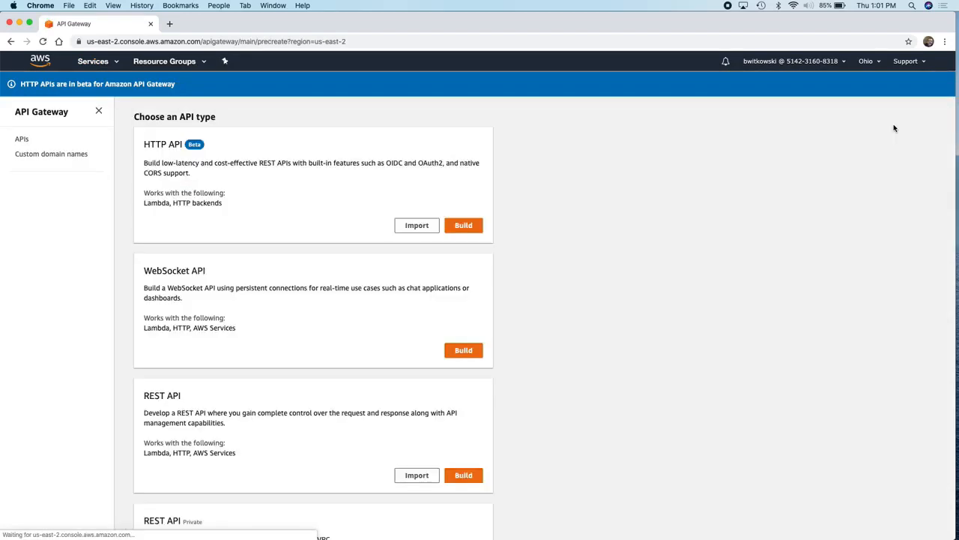
left_click(460, 476)
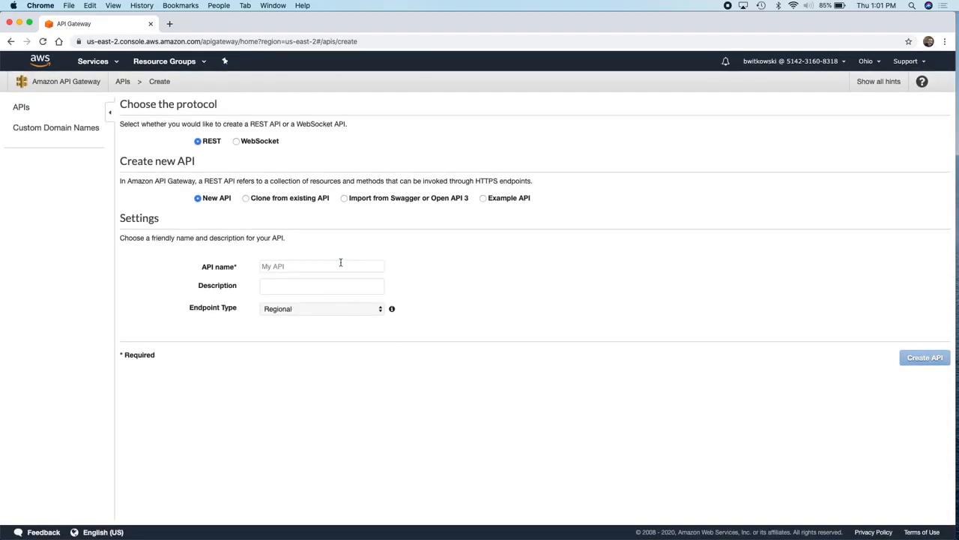
left_click(340, 262)
type("CORE")
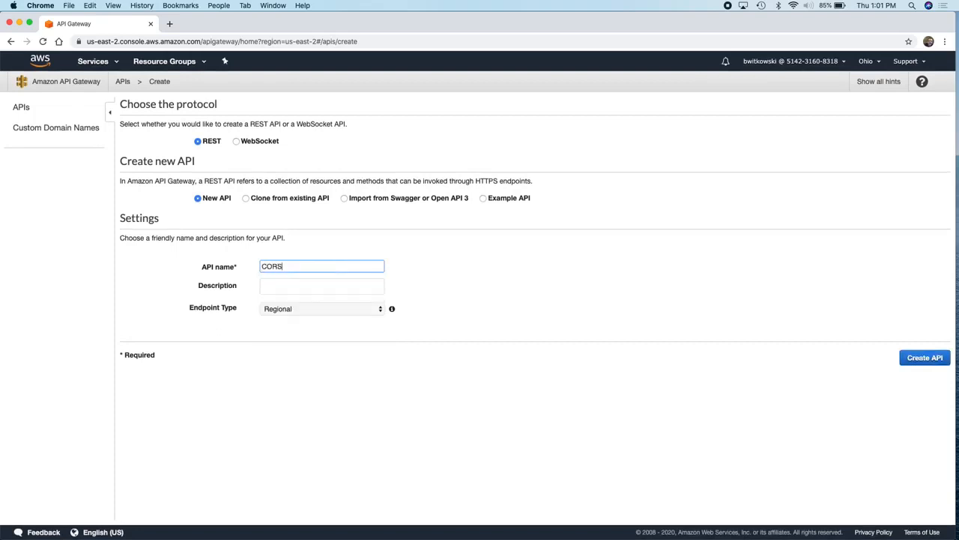
type("Demo-API")
left_click(919, 357)
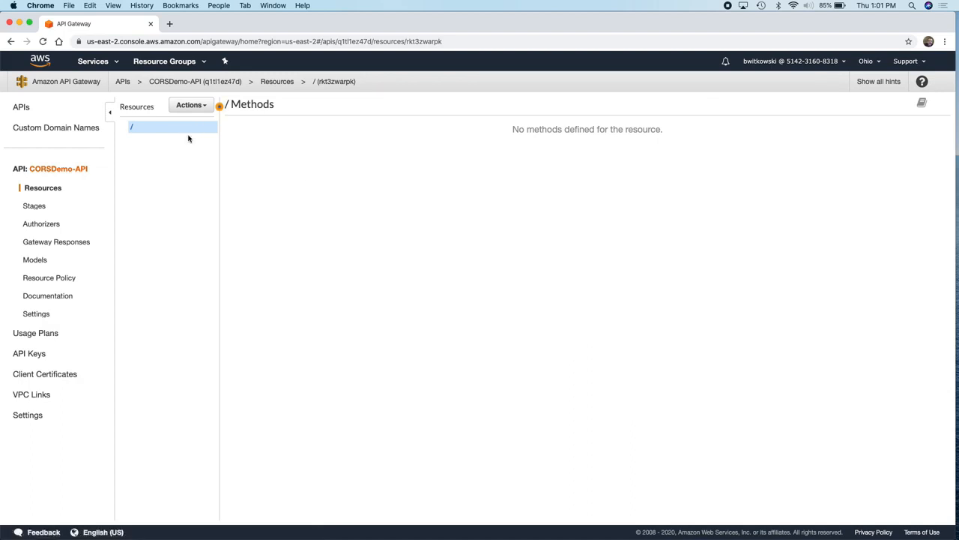
Create a child resource named MATC under the API's root.
left_click(195, 110)
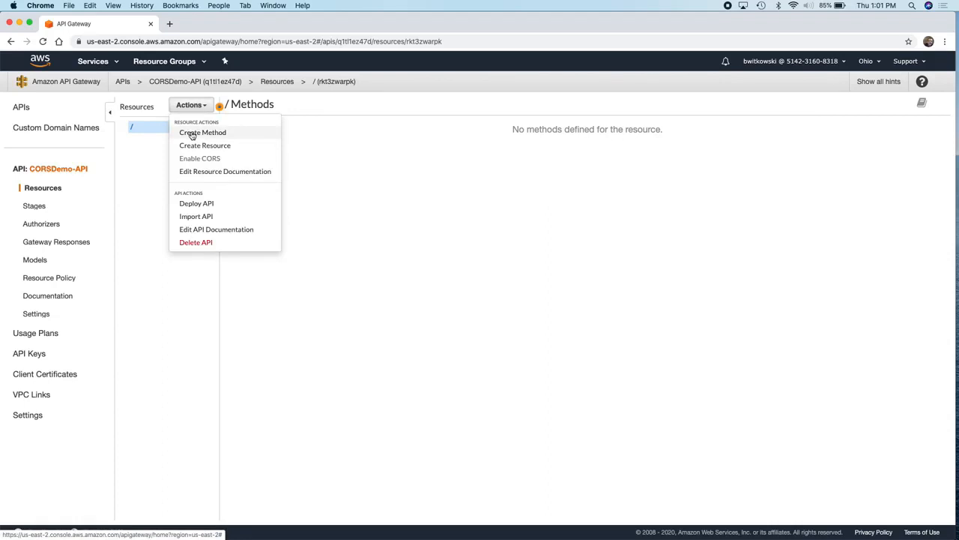
left_click(193, 146)
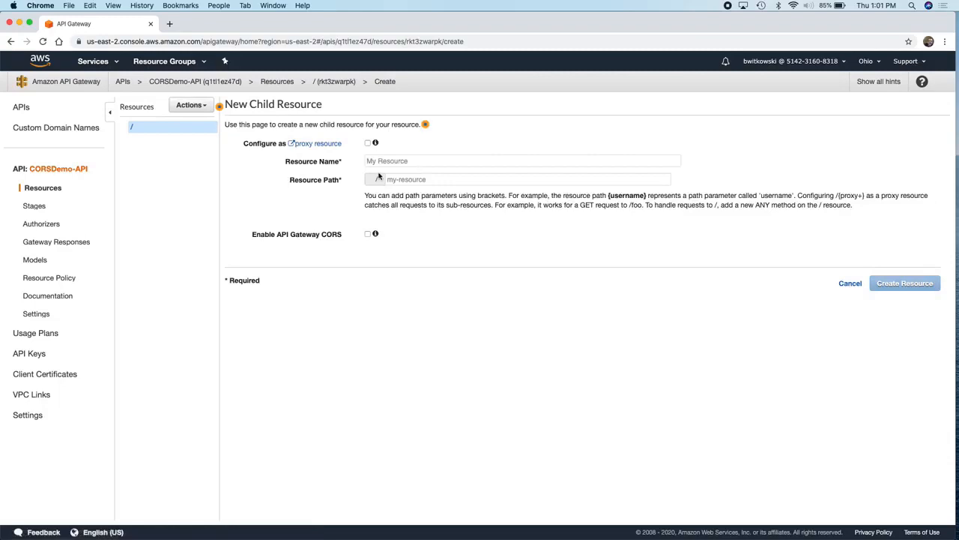
left_click(406, 161)
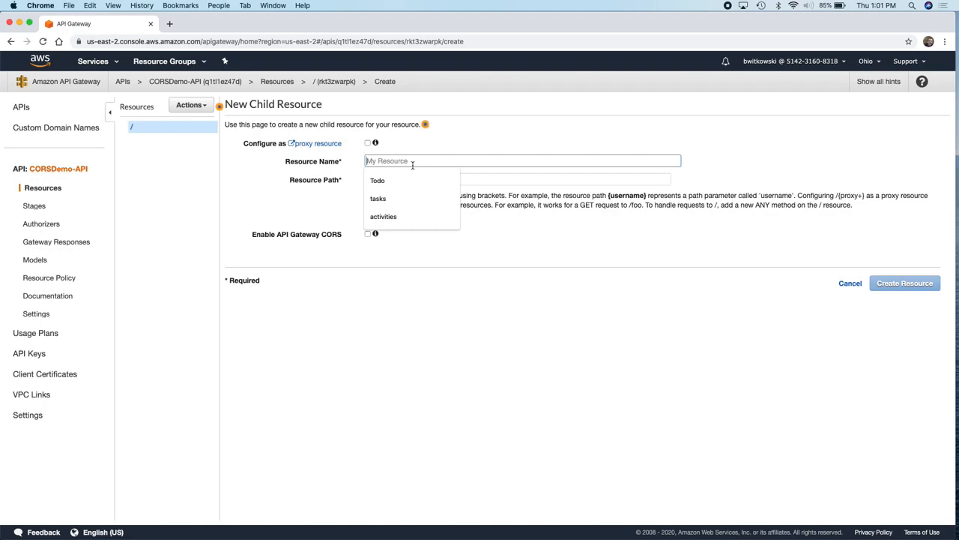
type("MATC")
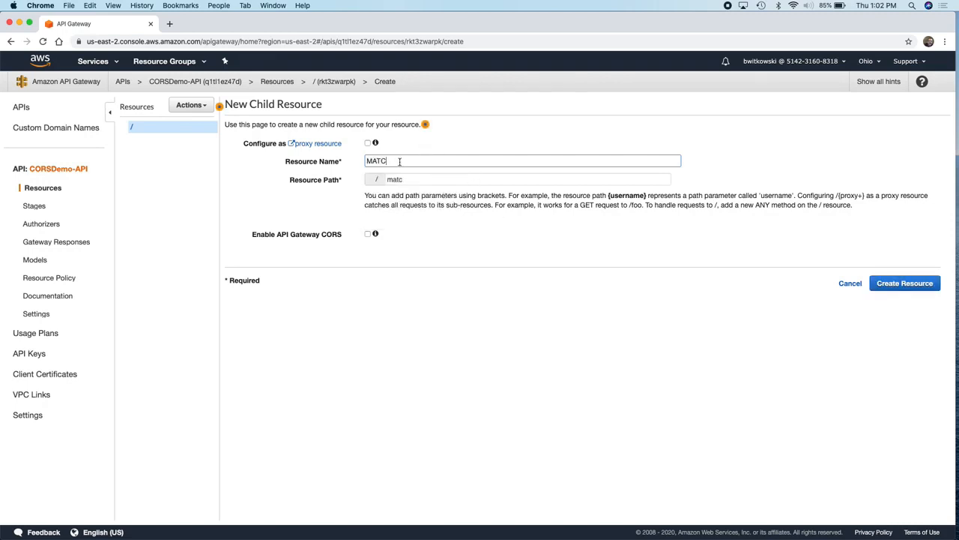
left_click(907, 294)
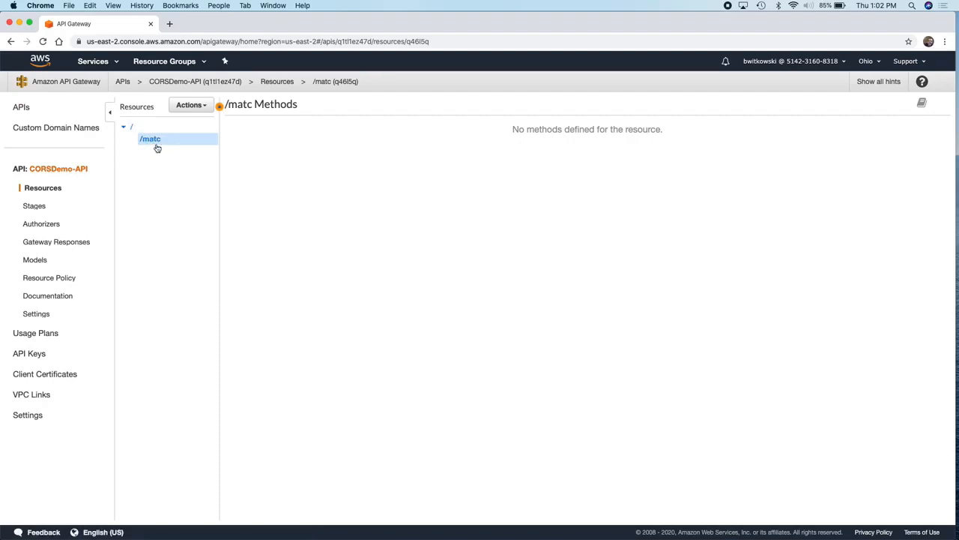
Add a GET method to the /matc resource.
left_click(201, 107)
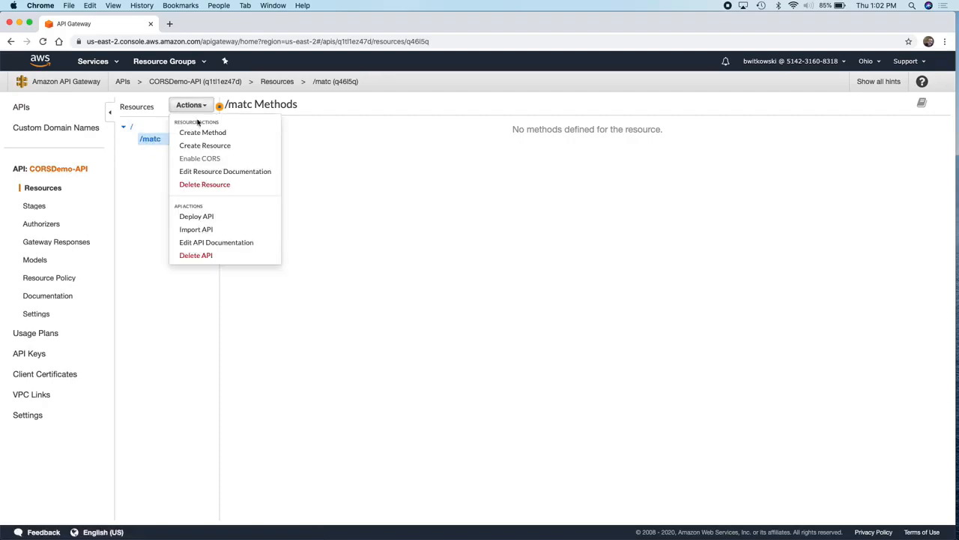
left_click(204, 133)
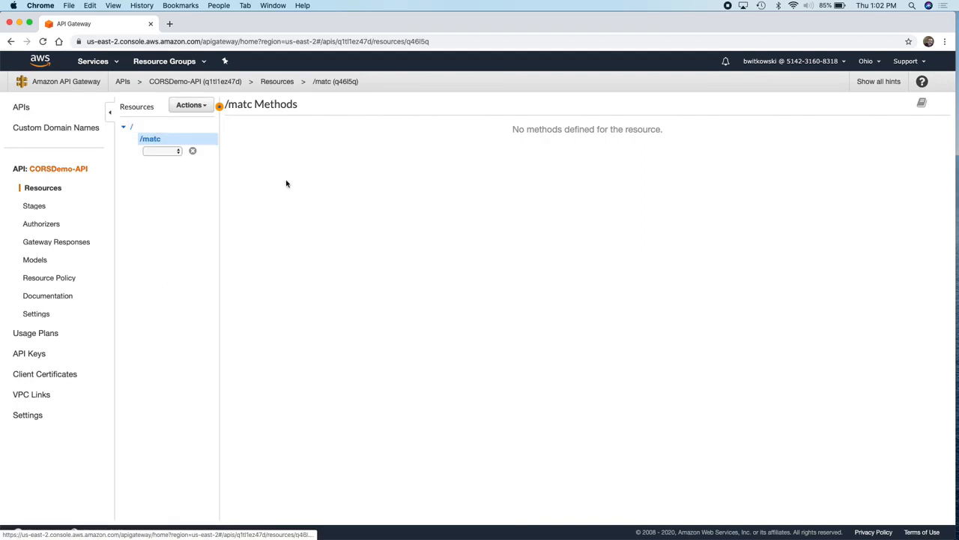
left_click(177, 151)
left_click(174, 177)
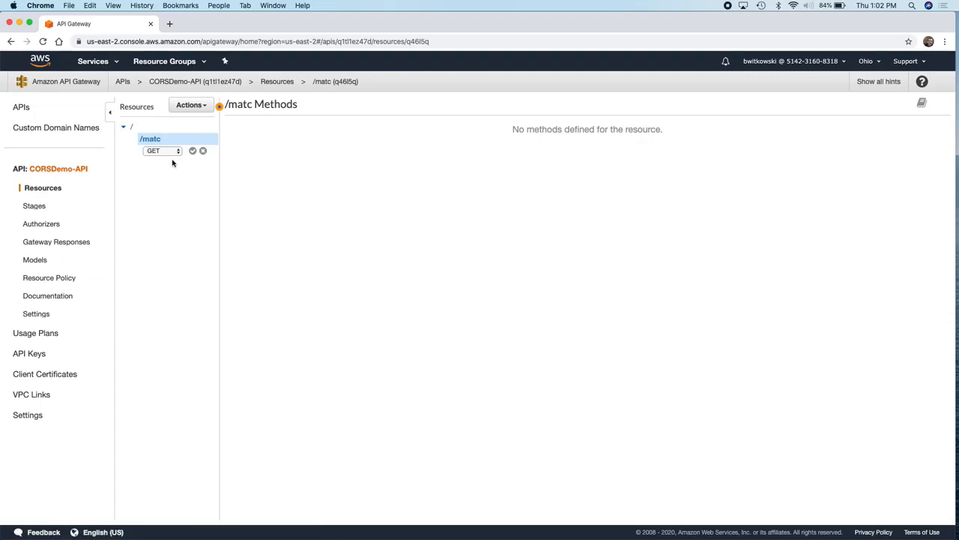
left_click(192, 151)
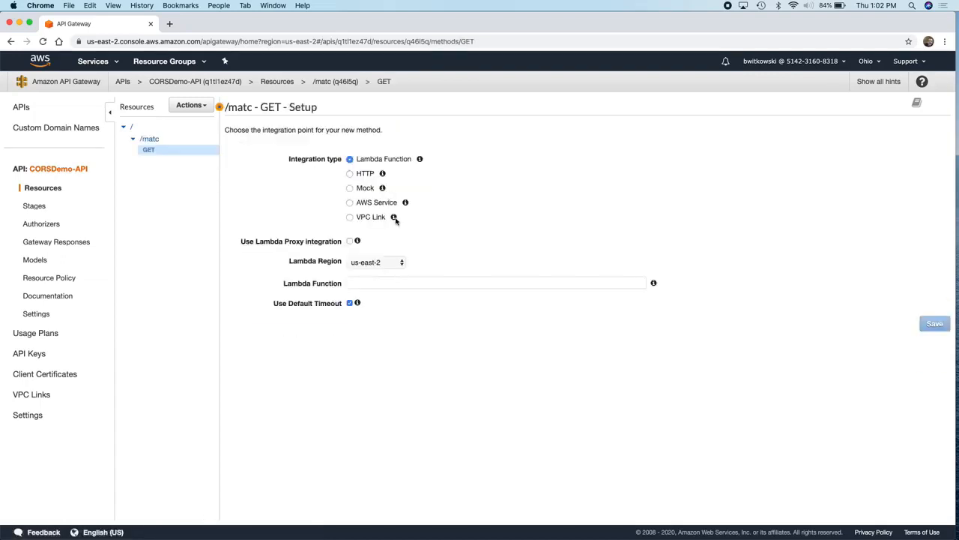
Set CORSDemo as the Lambda function integrated with the GET method, save it, and grant API Gateway permission to invoke it.
left_click(413, 283)
type("COR")
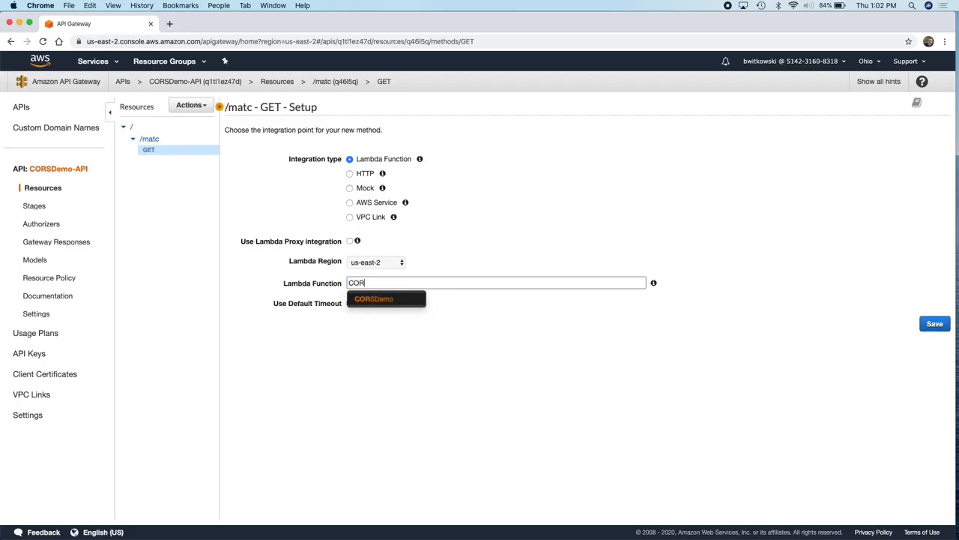
left_click(393, 301)
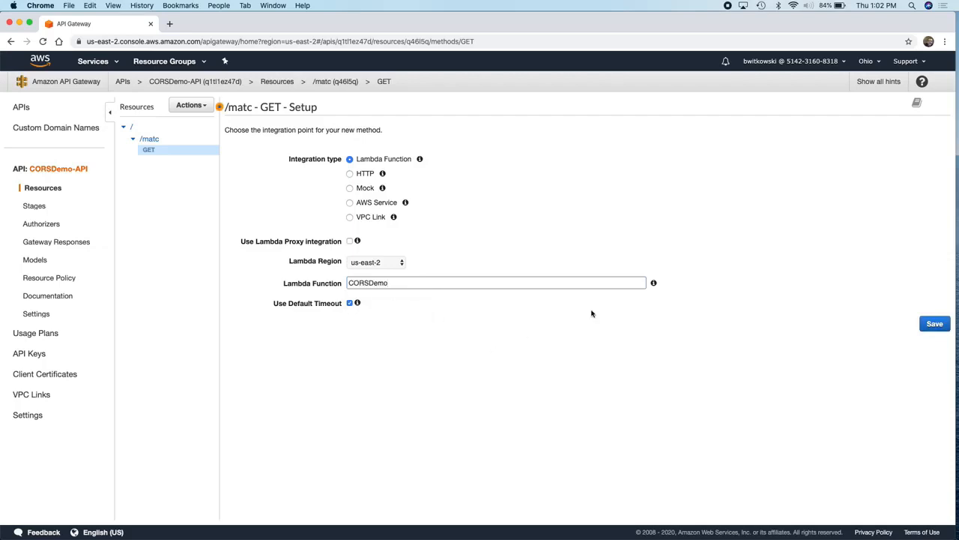
left_click(933, 324)
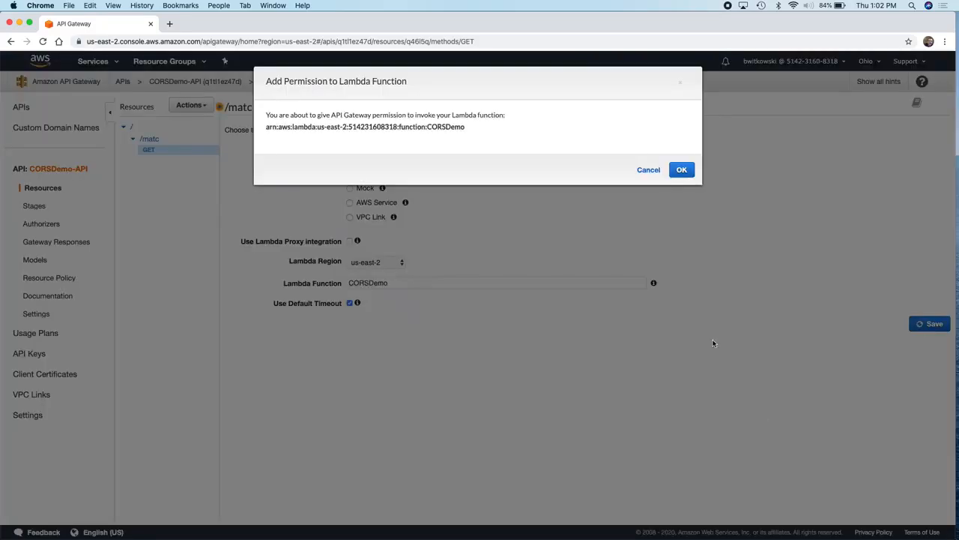
left_click(683, 171)
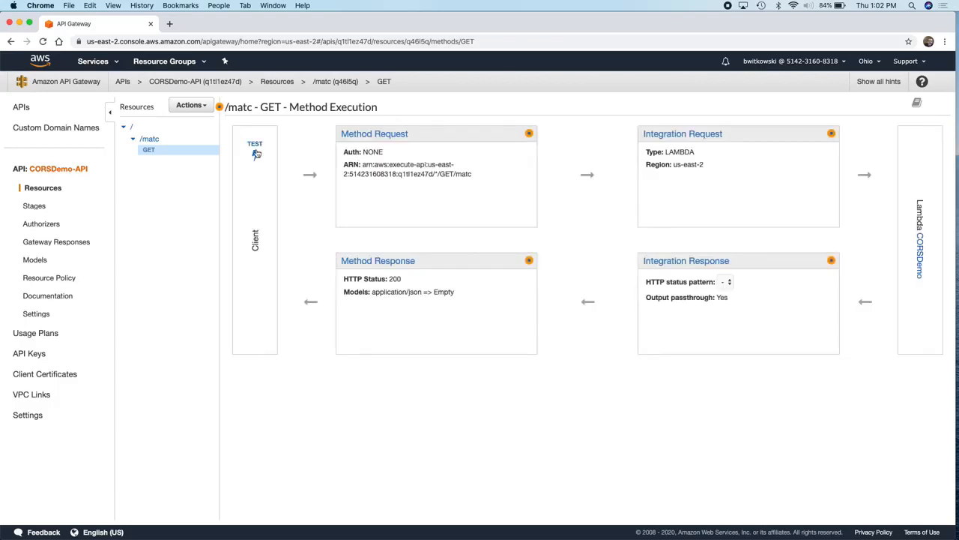
Run a test call of the /matc GET method and examine the response body.
left_click(258, 155)
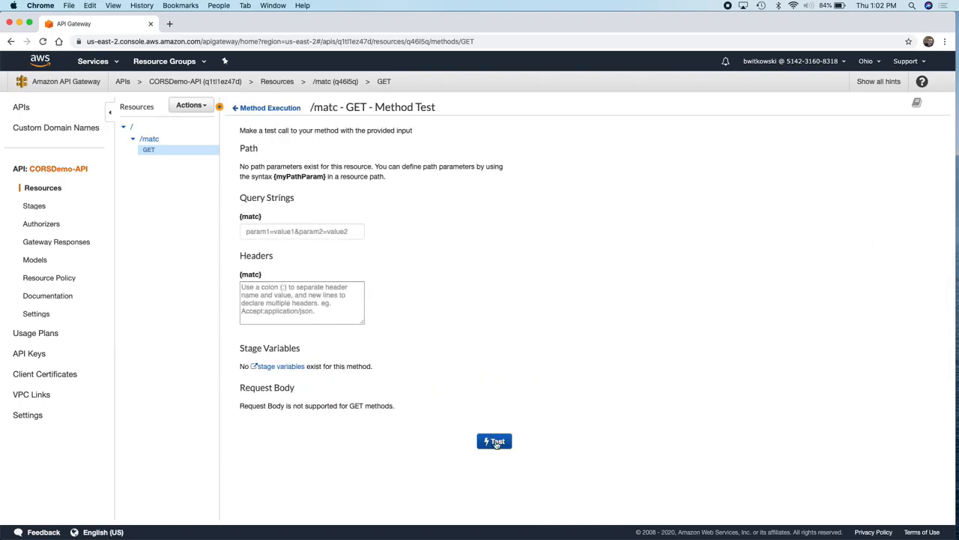
left_click(495, 443)
left_click_drag(562, 218, 601, 257)
left_click(600, 258)
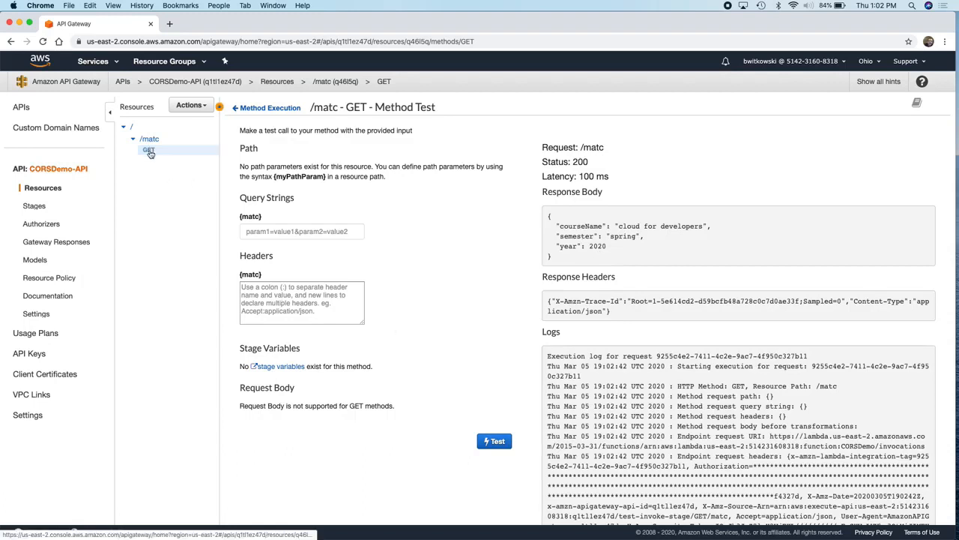
Deploy the API to a new stage named development.
left_click(191, 105)
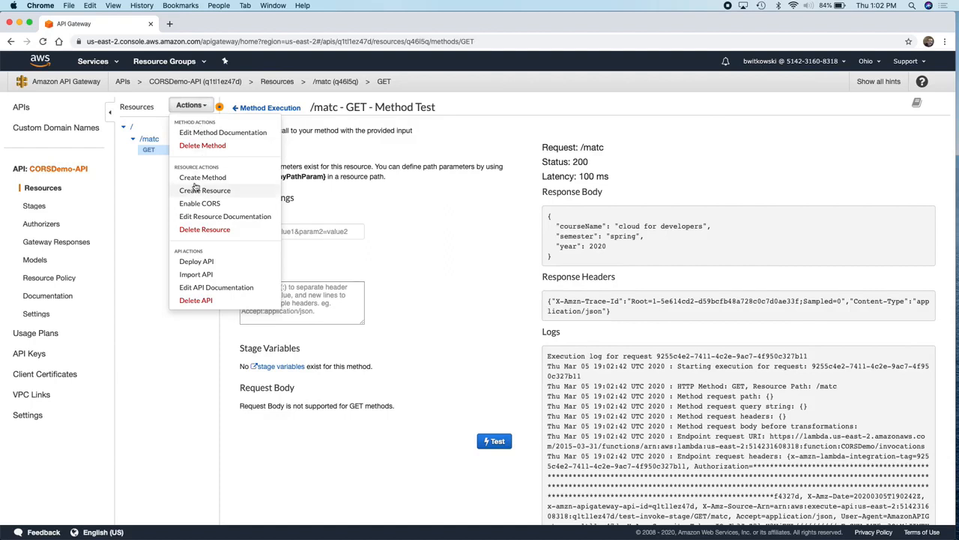
left_click(197, 261)
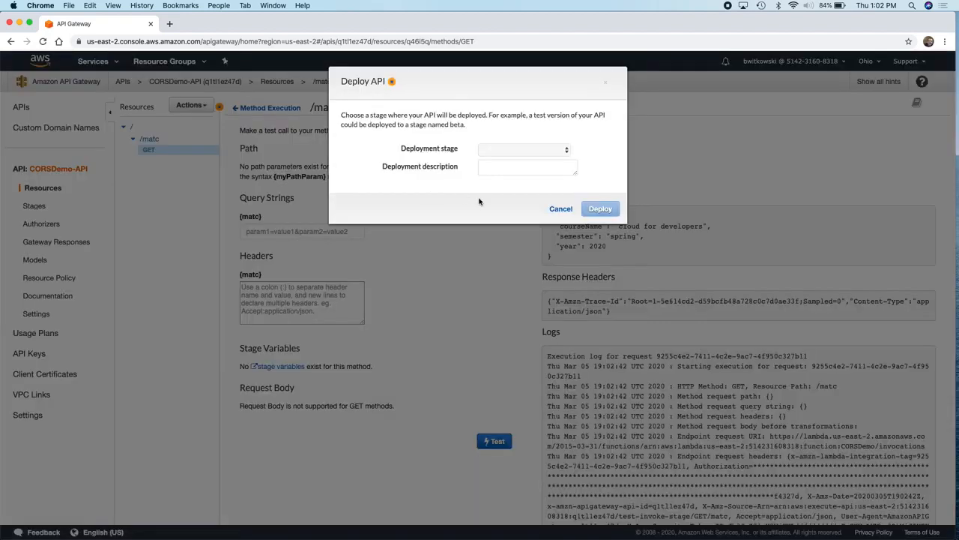
left_click(529, 150)
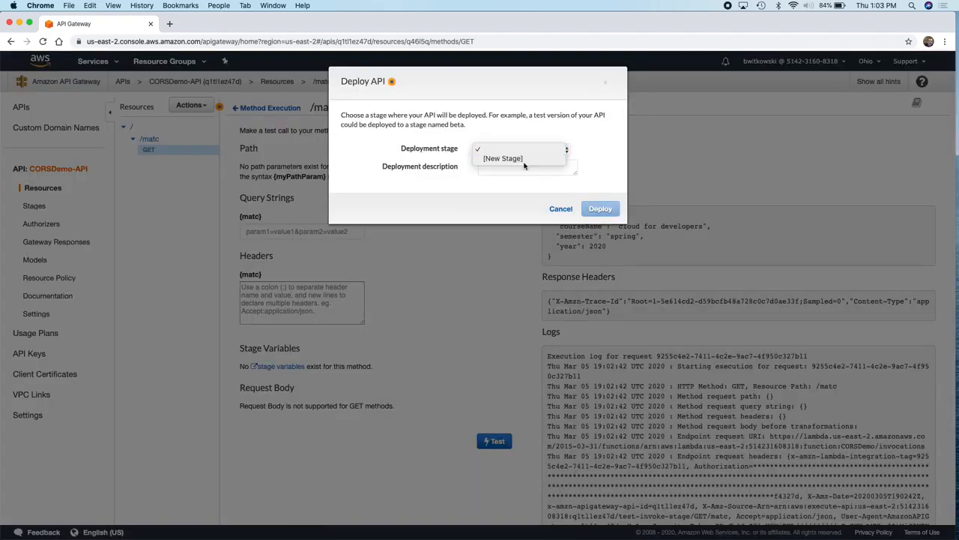
left_click(530, 158)
left_click(541, 163)
type("devel")
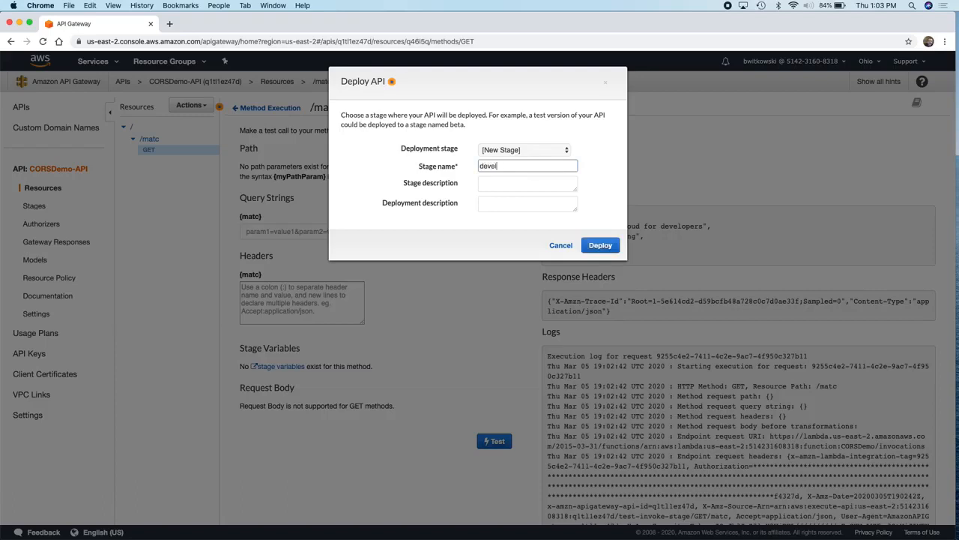
type("opment")
left_click(601, 246)
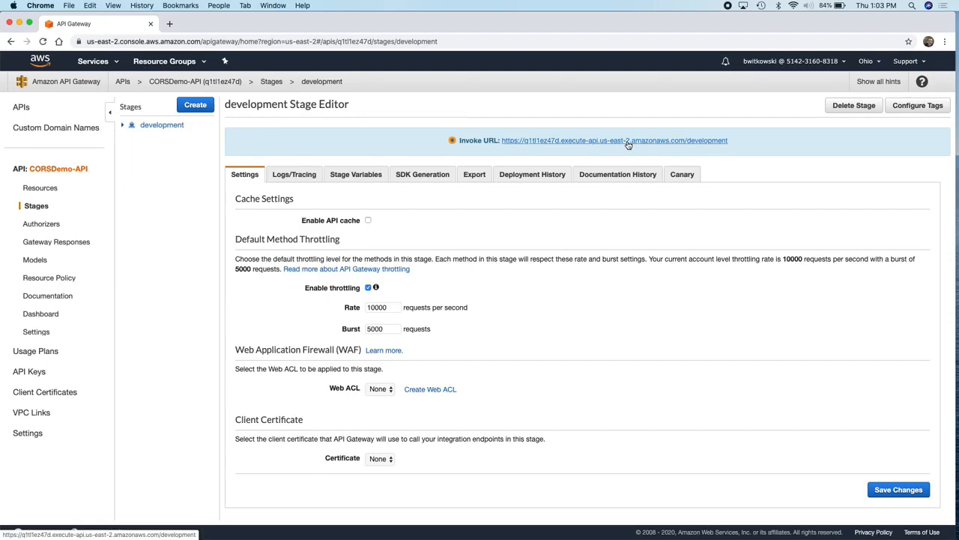
Open the development stage's invoke URL, and display the stage's GET method page under /matc in API Gateway.
left_click(690, 142)
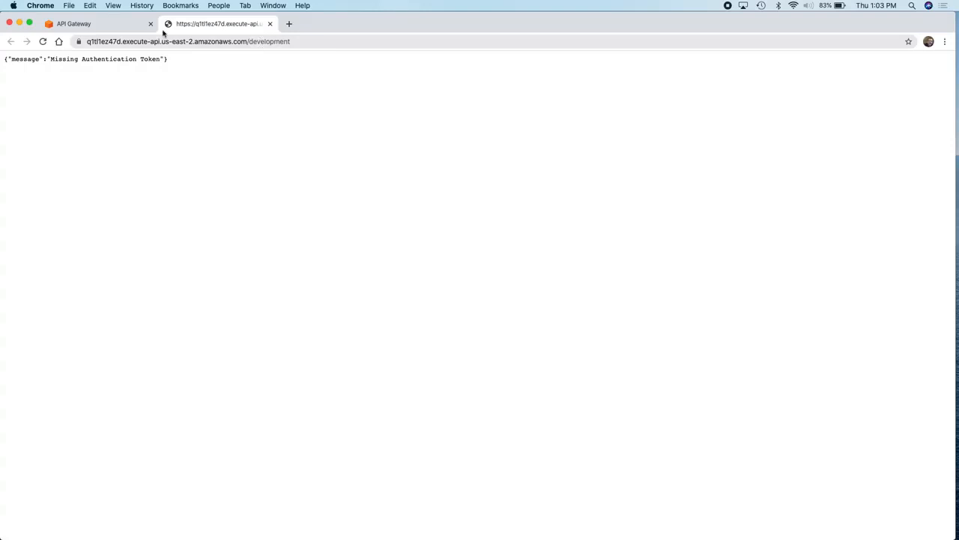
left_click(122, 24)
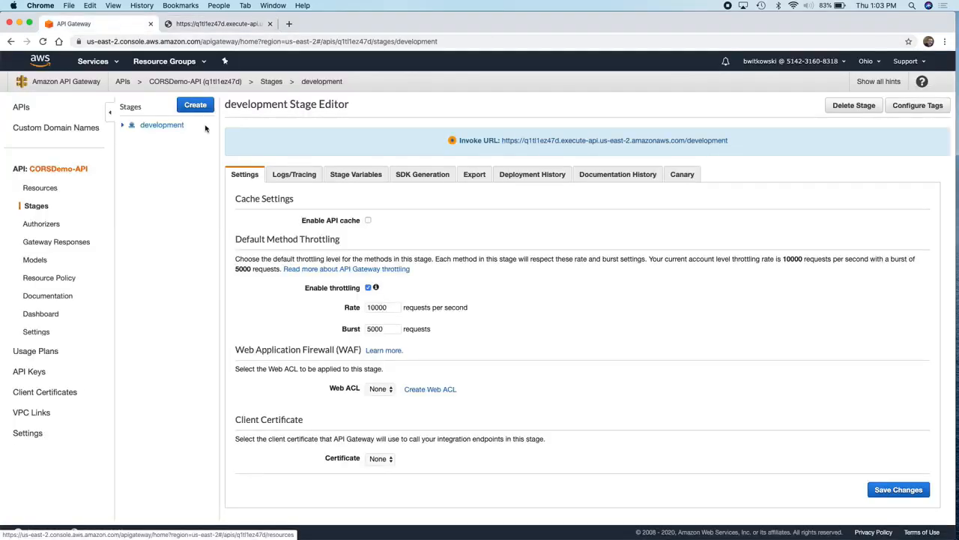
left_click(125, 125)
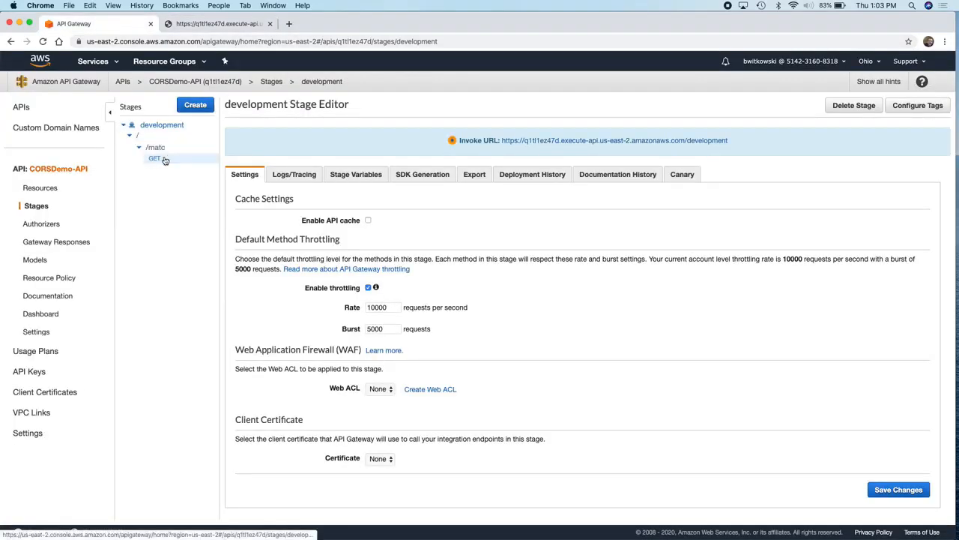
left_click(159, 149)
left_click(155, 159)
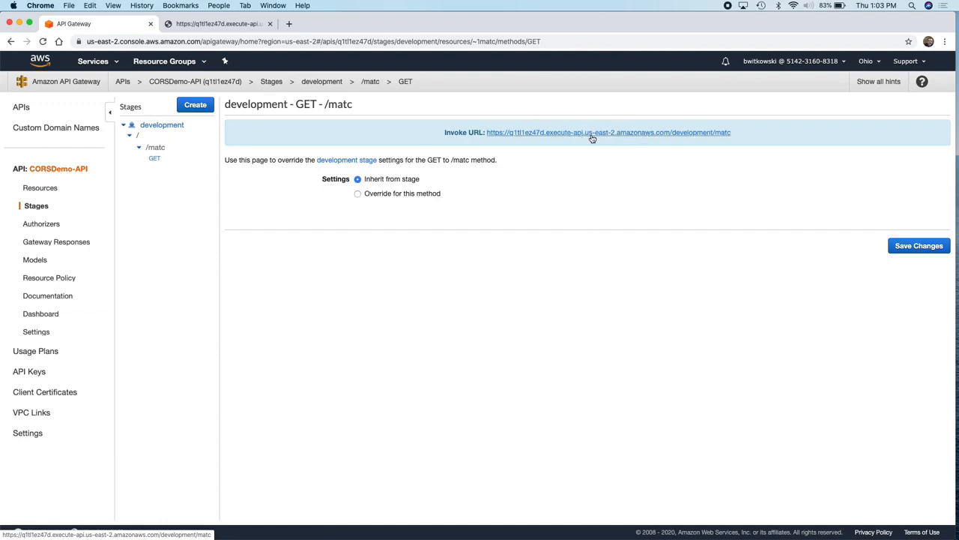
Compare the development part of the opened stage URL with the invoke URL of the /matc GET method.
left_click(238, 23)
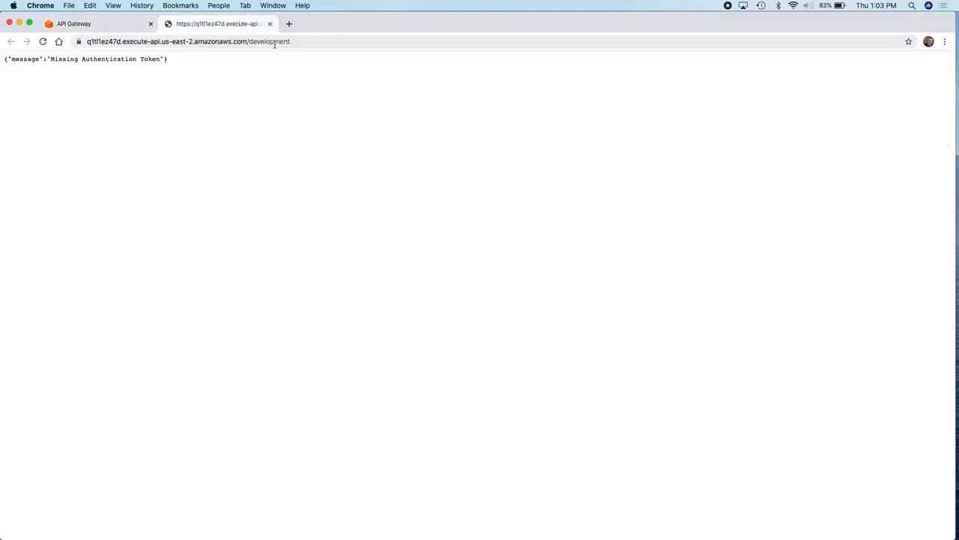
left_click(247, 41)
left_click_drag(271, 41, 311, 41)
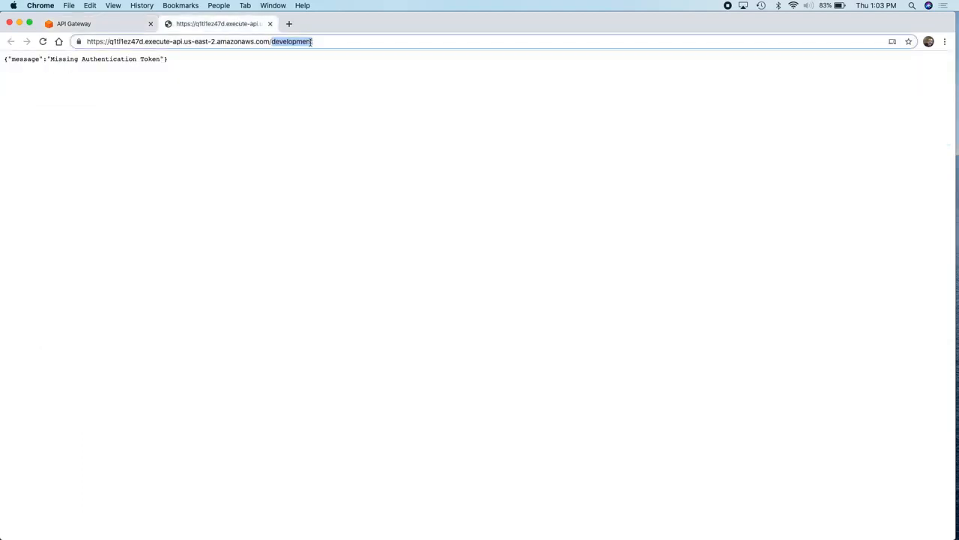
left_click(97, 23)
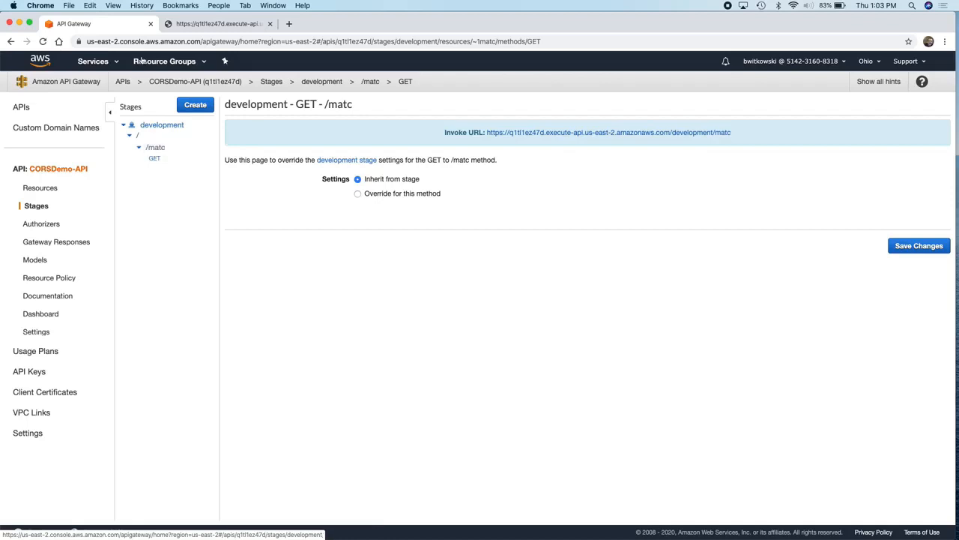
left_click(213, 24)
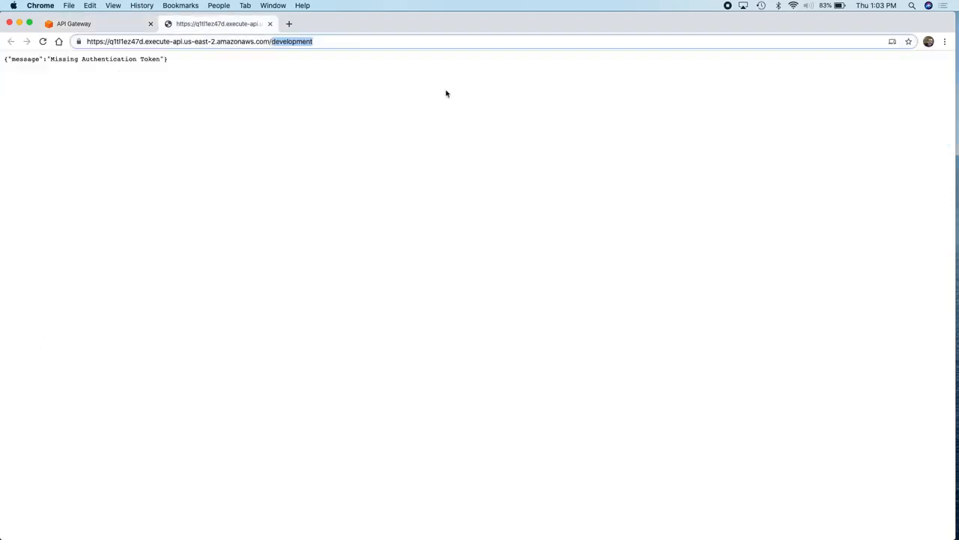
Try loading the API's URL with matc/ inserted before development, and close that page.
left_click(276, 67)
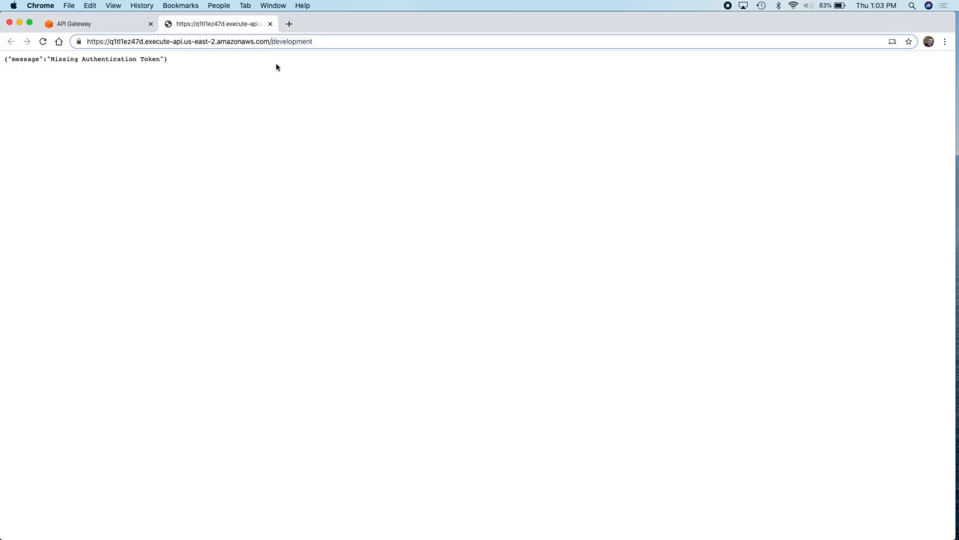
type(",ain")
key("BackSpace")
key("BackSpace")
key("BackSpace")
key("BackSpace")
type("match")
key("Return")
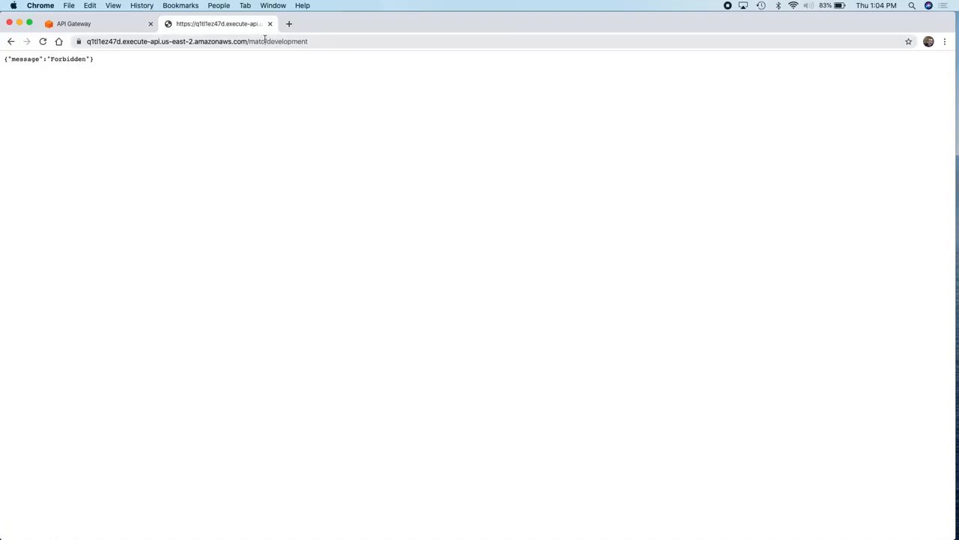
left_click(265, 41)
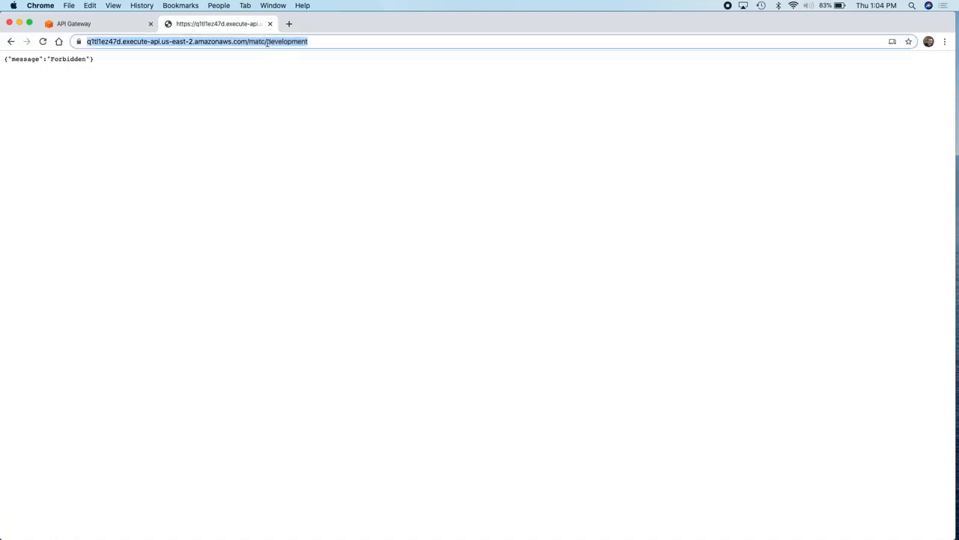
left_click(270, 23)
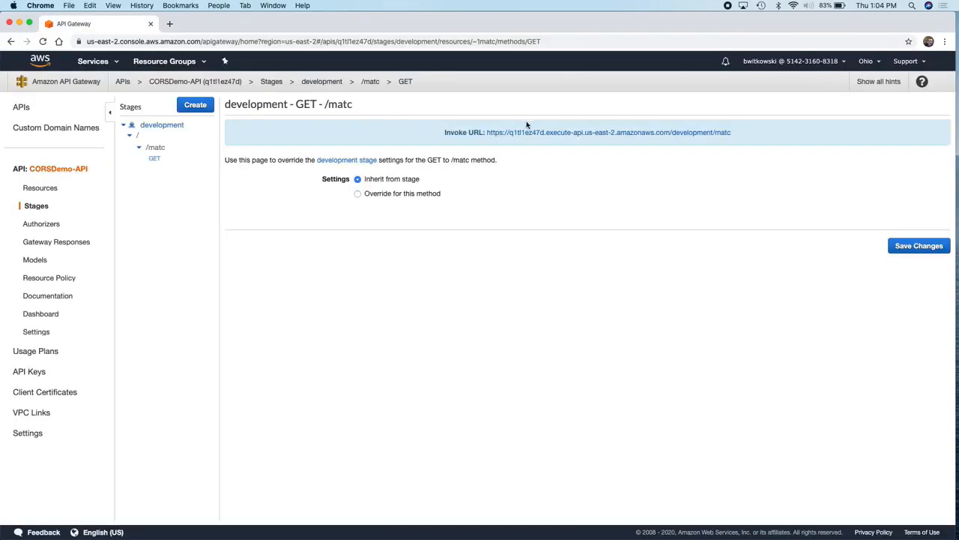
Open the invoke URL of the /matc GET method, enlarge the response, and highlight the development/matc path in the address.
left_click(552, 133)
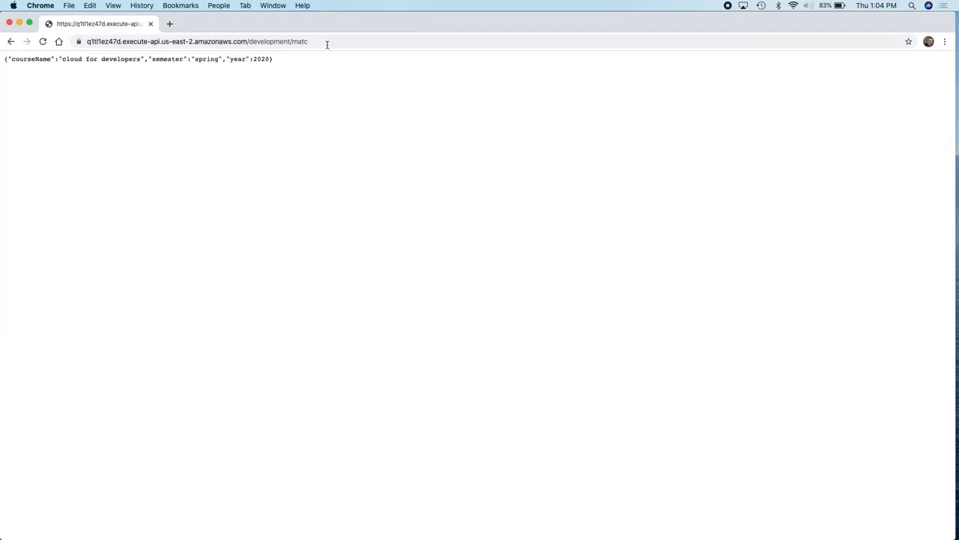
key("super+equal")
key("super+equal")
key("super+equal")
key("super+equal")
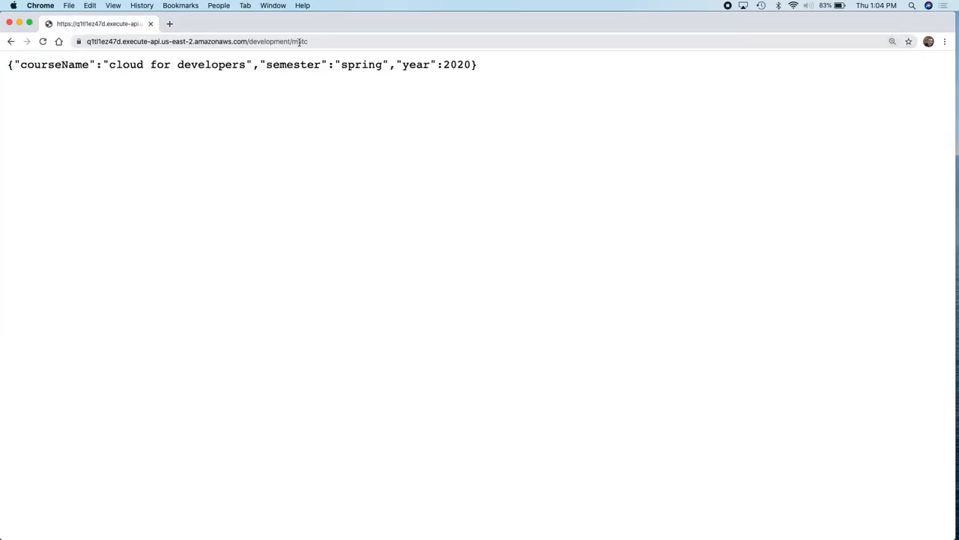
left_click_drag(250, 42, 365, 41)
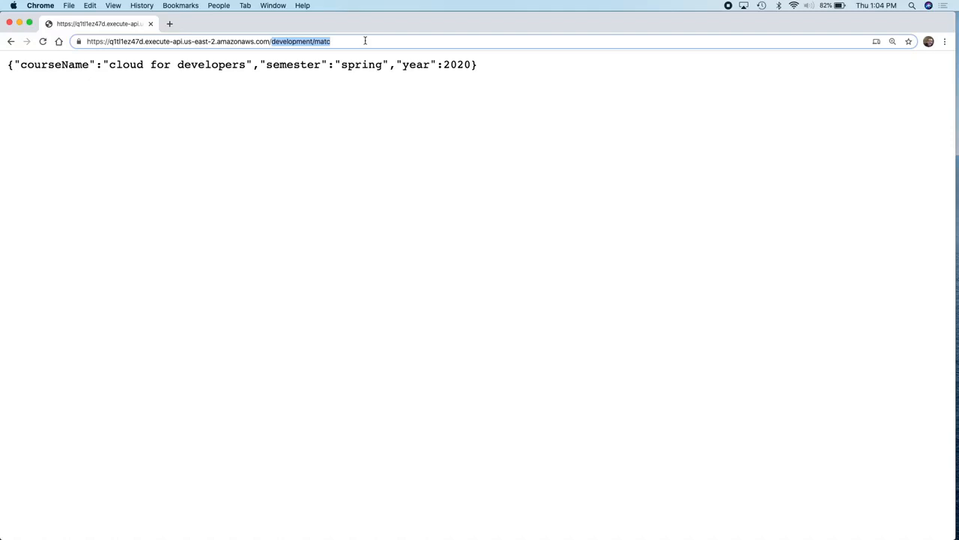
Switch to Atom and create a new empty file with an enlarged text size.
key("super+Tab")
key("super+Tab")
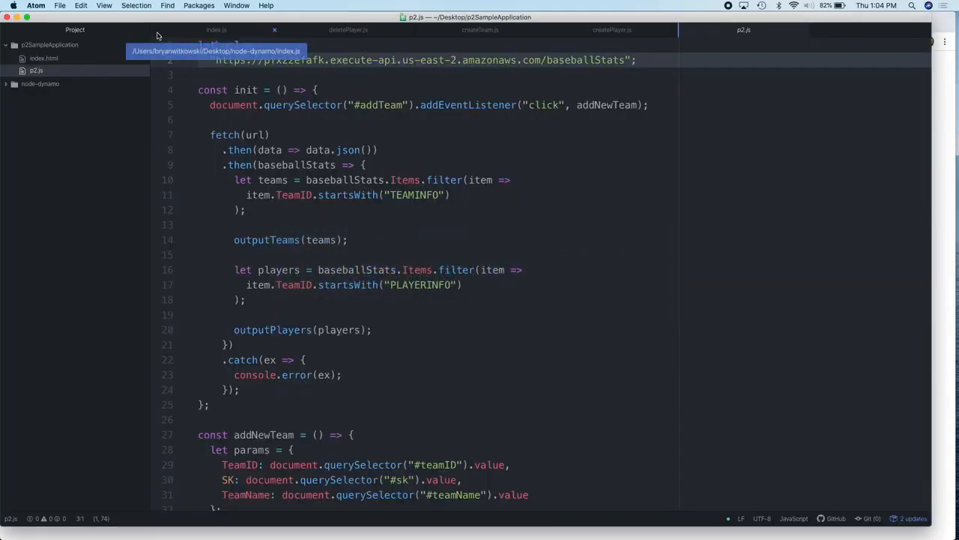
left_click(47, 6)
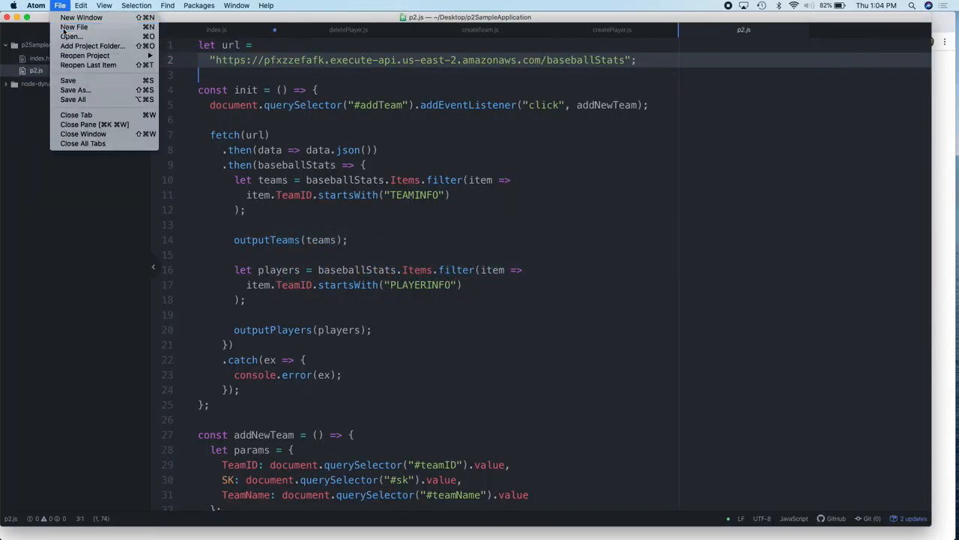
left_click(75, 23)
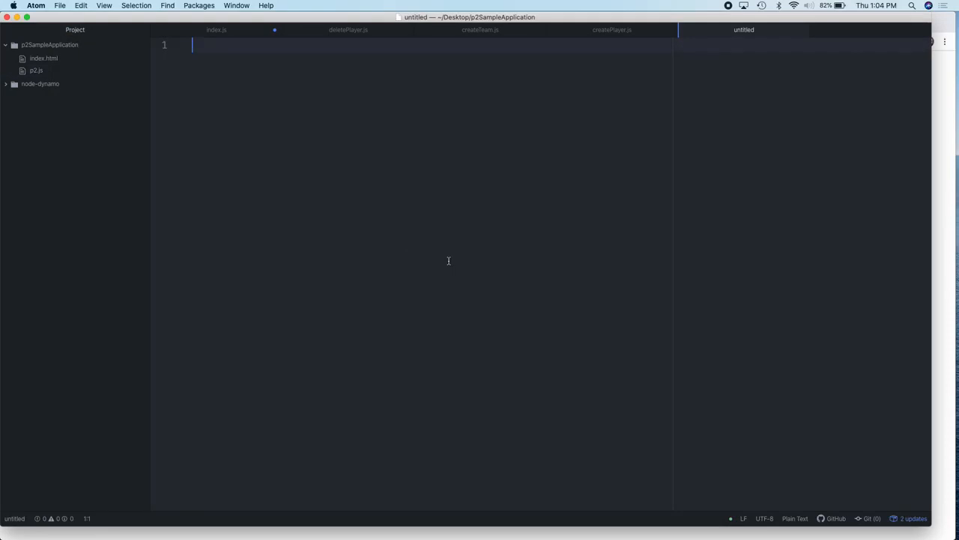
key("super+equal")
key("super+equal")
key("super+equal")
key("super+equal")
Write "API Gateway URL - amazon assigned" as the first line of the new file.
type("API Gatew")
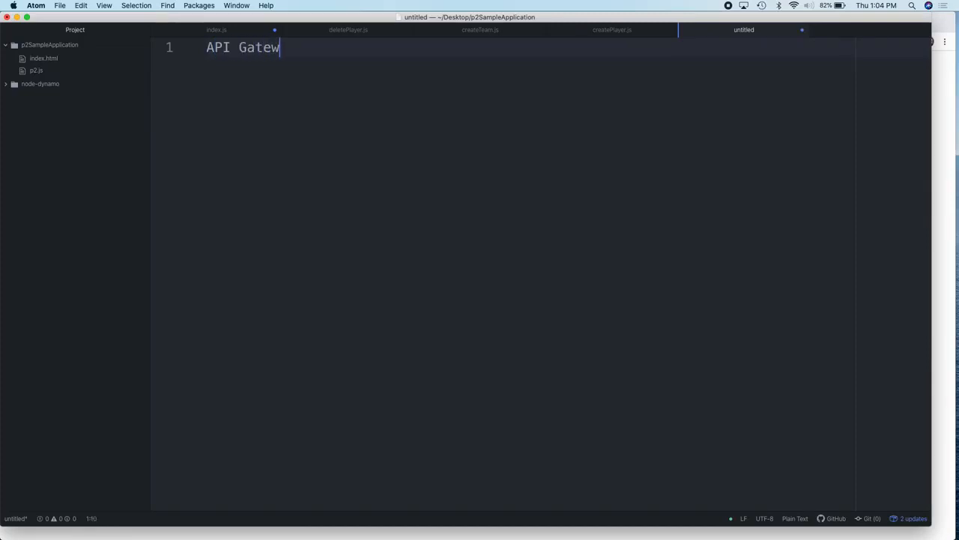
type("ay URL  - ama")
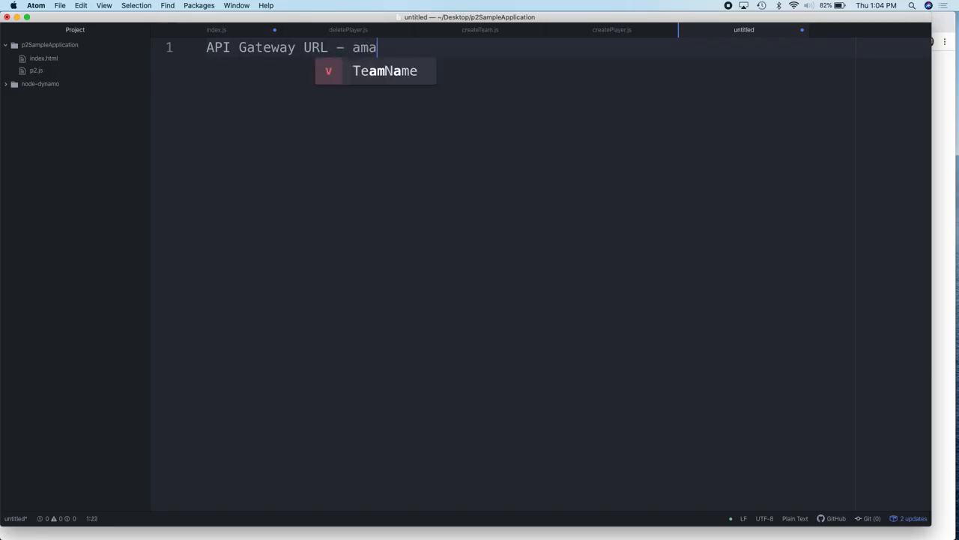
type("zon assigned")
key("Return")
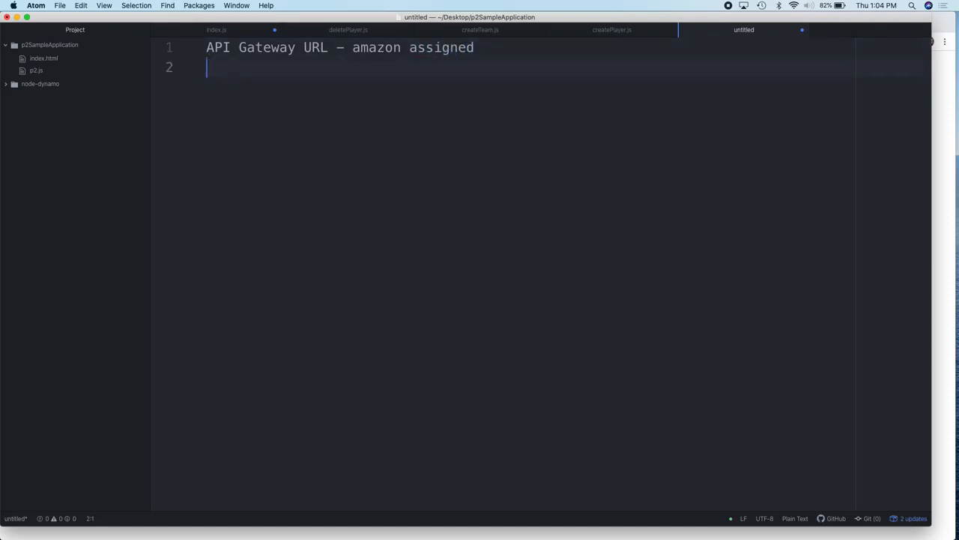
Add the lines "stage name - []" and "resource name = []" below, separated by blank lines.
key("Return")
type("stage name =")
key("BackSpace")
type("- ")
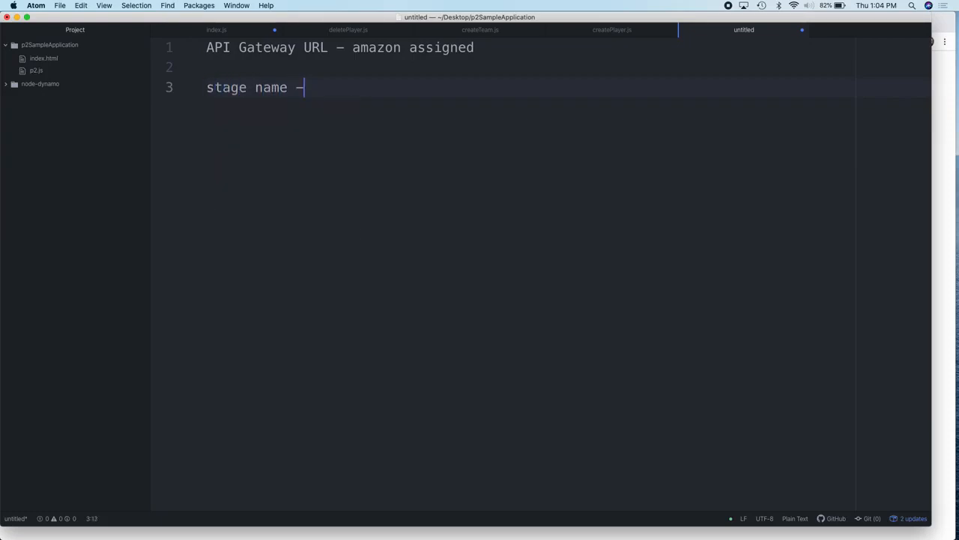
type("p[")
key("BackSpace")
key("BackSpace")
type("[")
key("Return")
key("Return")
type("resource name = []")
Add the line "API Gateway URL / stage name / resource name / {variables}" below the resource name line, separated by a blank line.
key("Return")
key("Return")
type("API Gateway URL ")
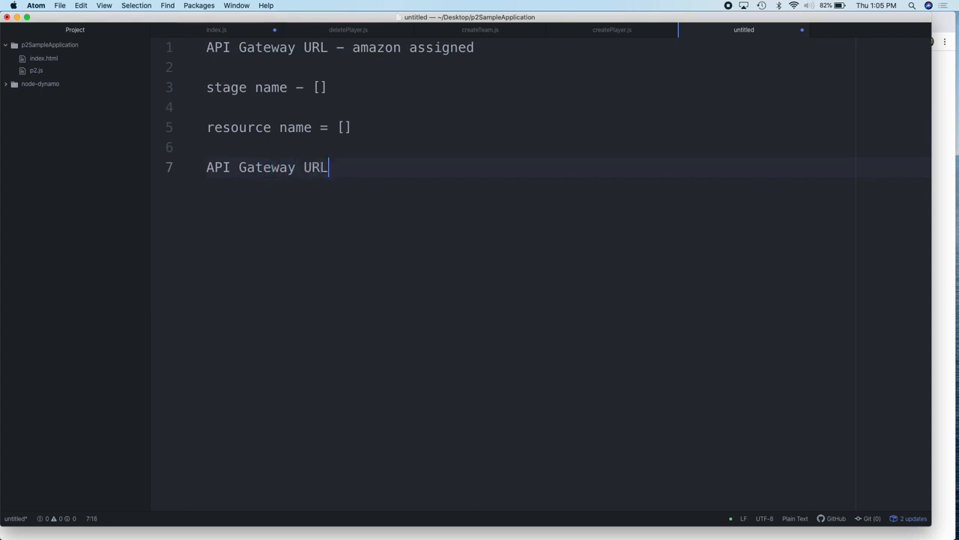
type("/ stage name / rour")
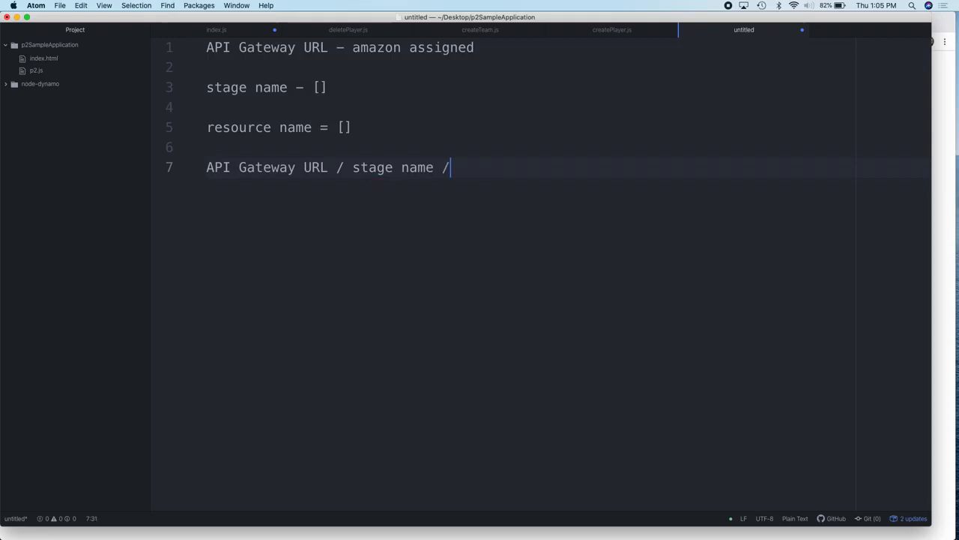
key("BackSpace")
key("BackSpace")
key("BackSpace")
type("sou")
key("BackSpace")
key("BackSpace")
key("BackSpace")
type("eso")
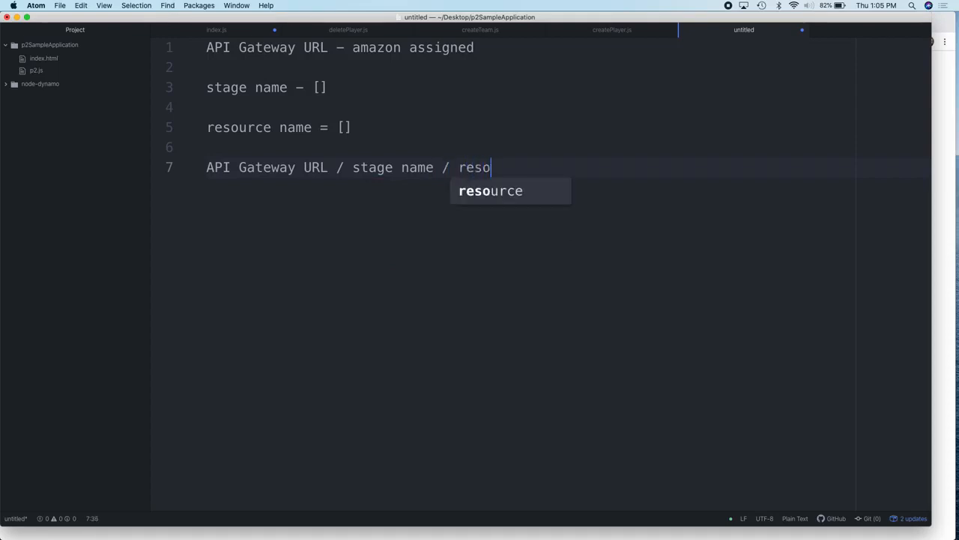
type("urce name")
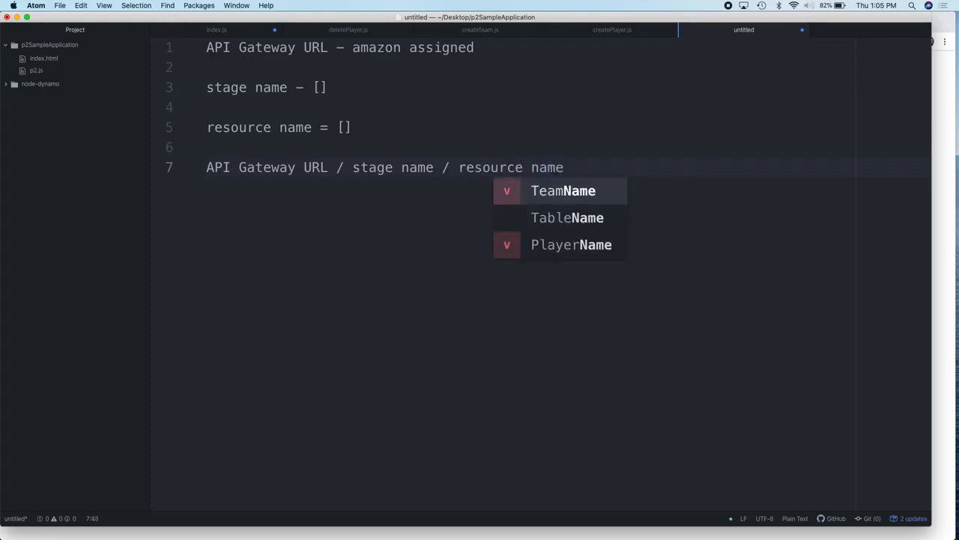
type(" / {}")
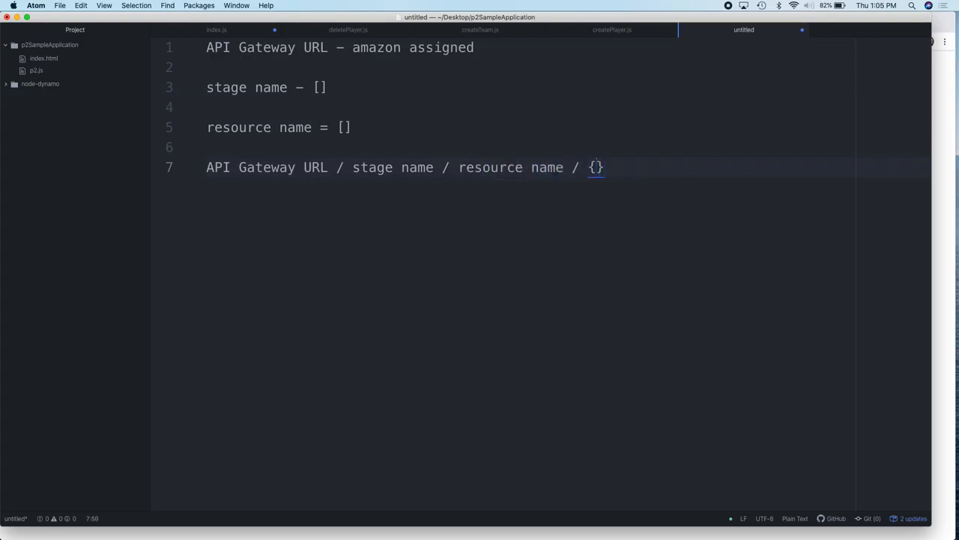
key("Left")
type("variables")
Switch to Chrome, go back to the API Gateway console and open the development stage's invoke URL.
key("super+Tab")
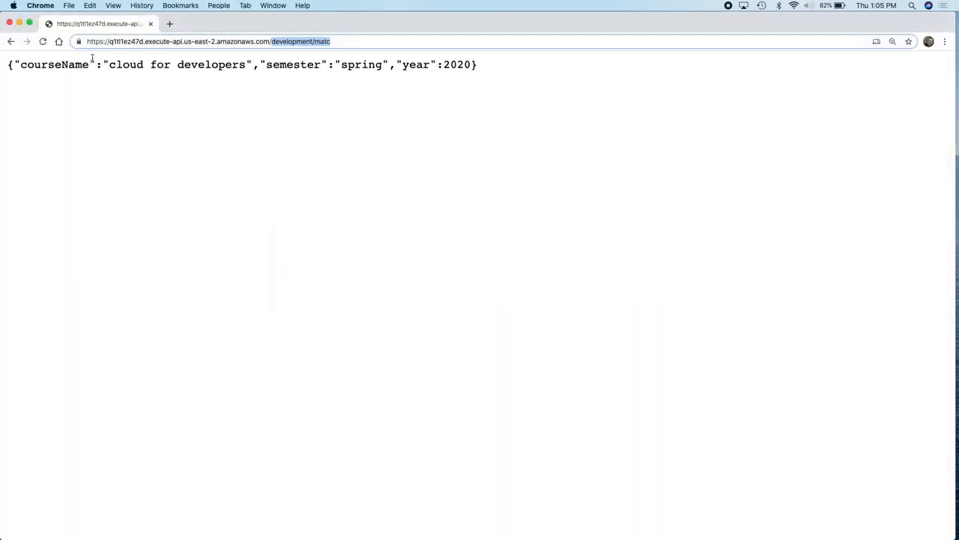
key("ctrl+Up")
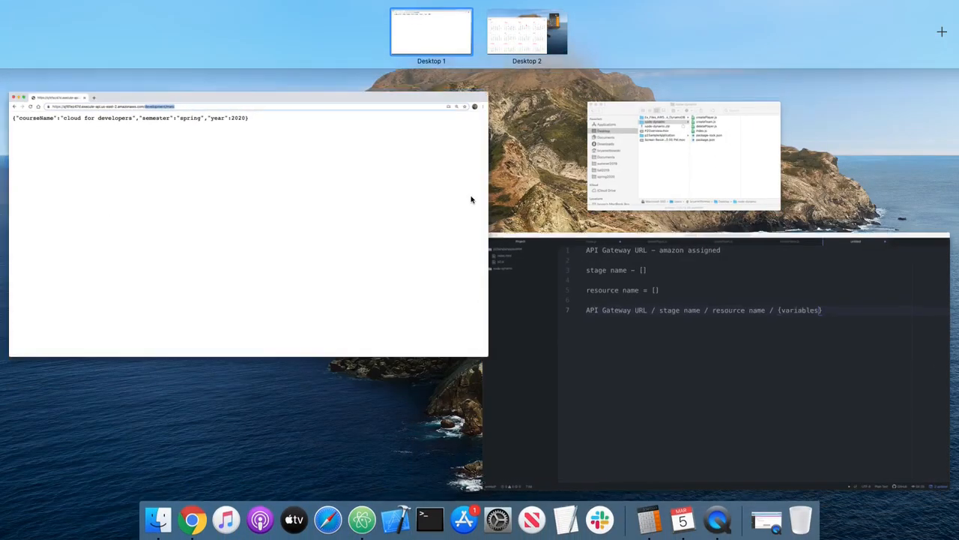
left_click(473, 200)
left_click(10, 42)
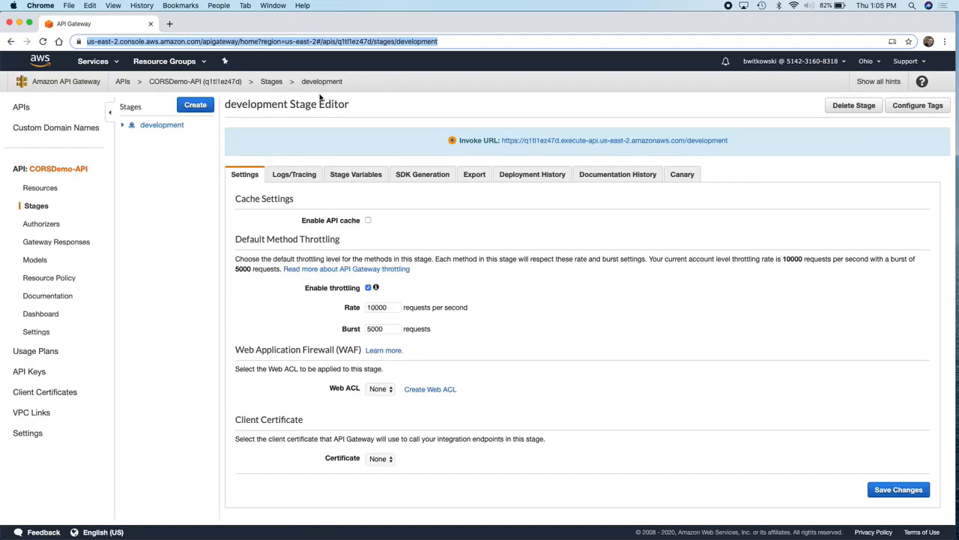
left_click(160, 128)
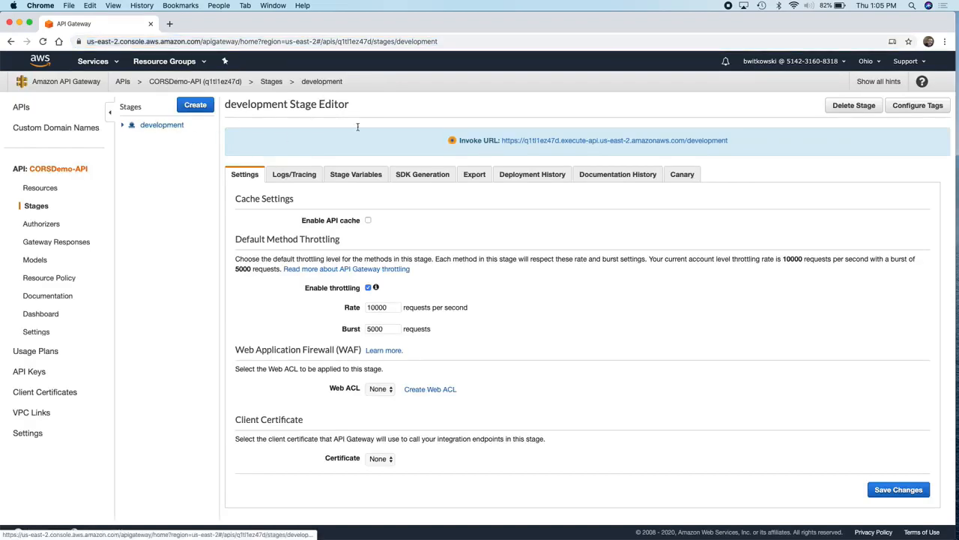
left_click(598, 142)
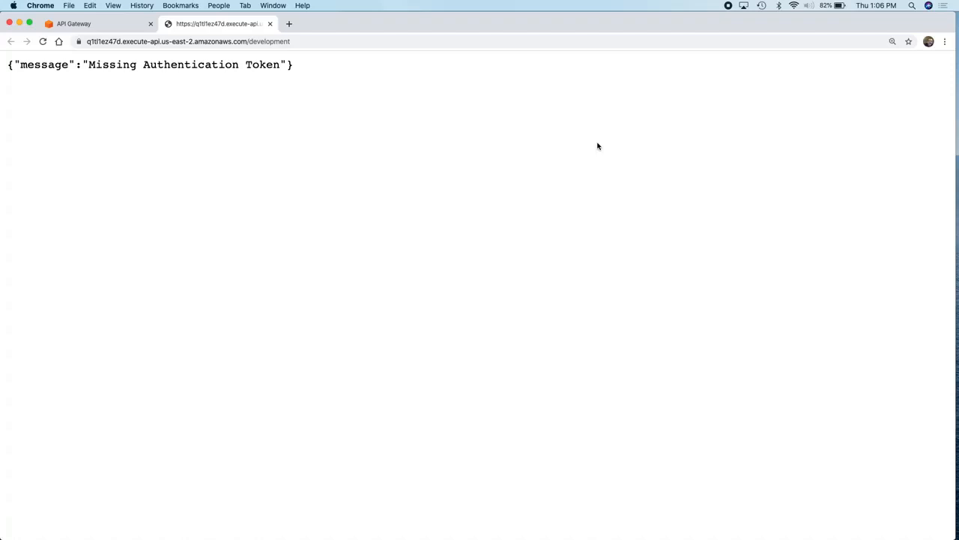
Append /matc to the invoke URL, load that address and copy the full URL.
left_click(387, 40)
type("/matc")
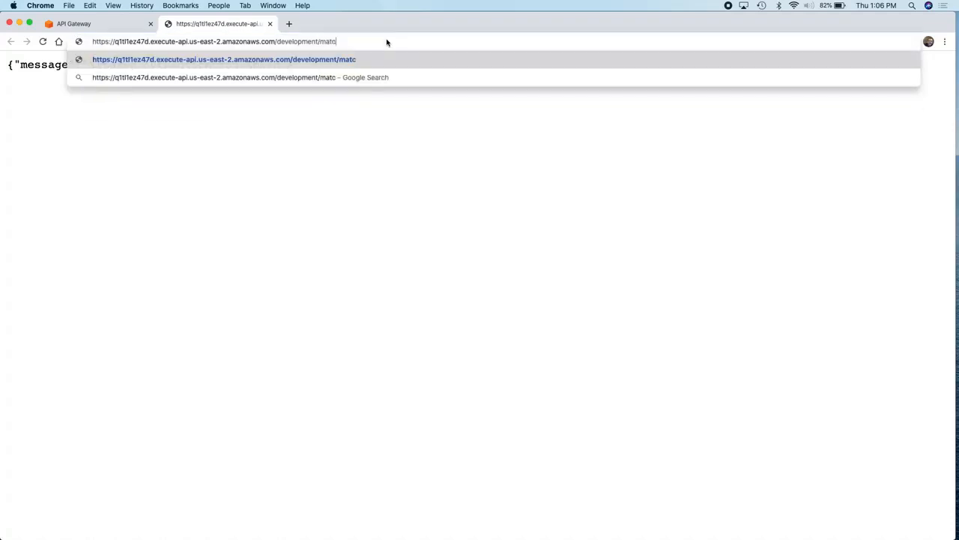
key("Return")
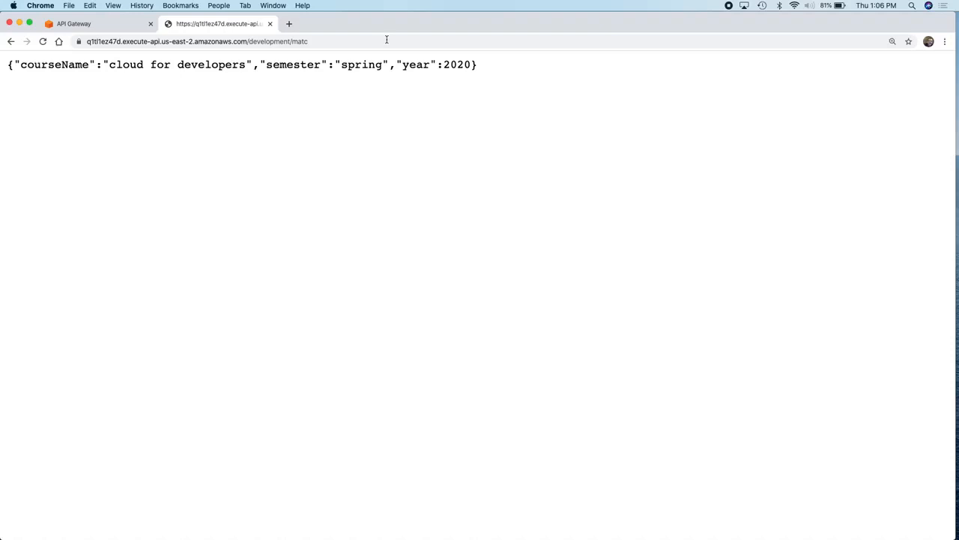
left_click(386, 39)
key("cmd+c")
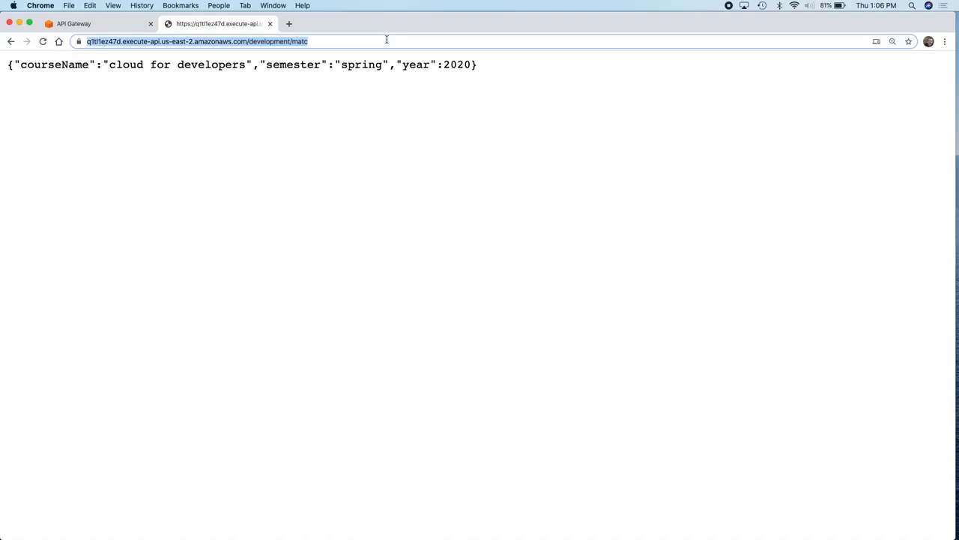
Switch to Atom, create a new file with HTML syntax and insert the HTML page skeleton.
key("super+Tab")
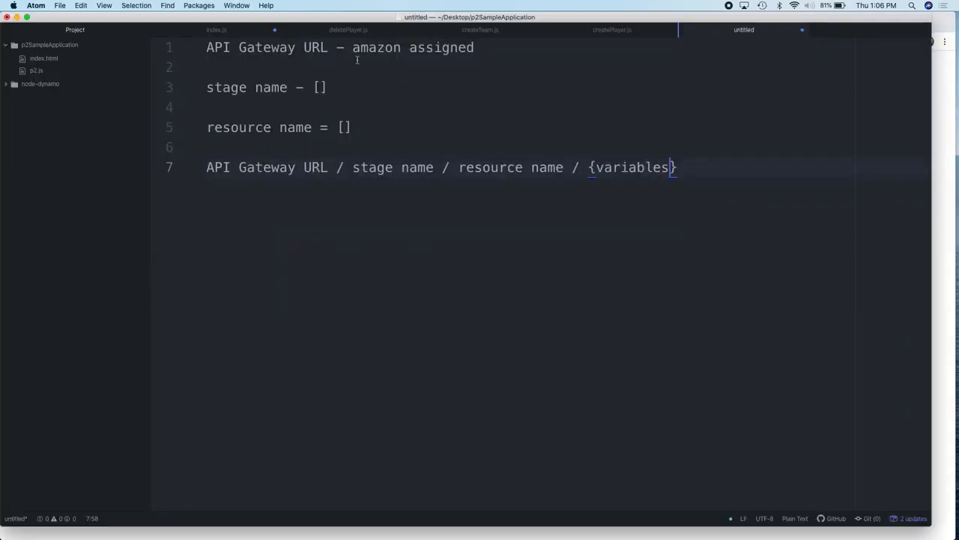
left_click(63, 7)
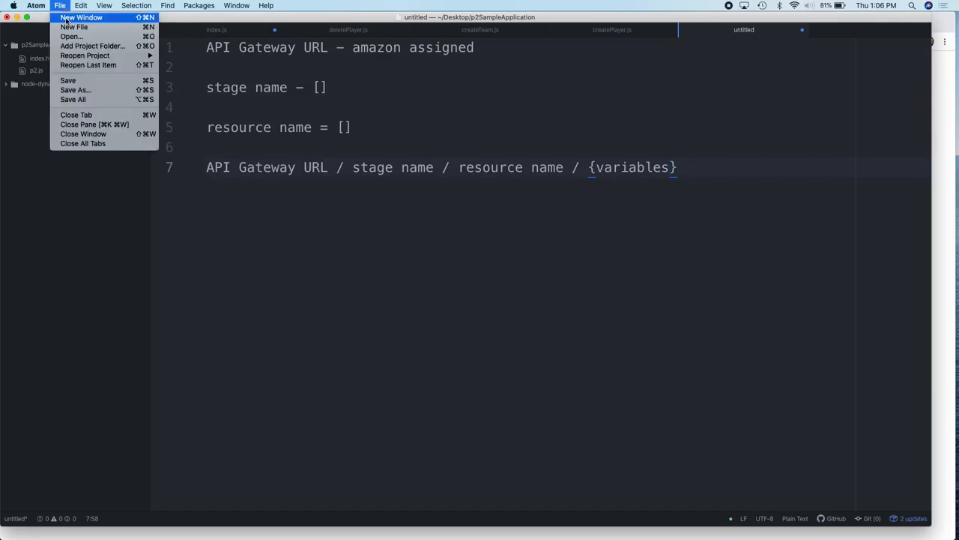
left_click(73, 27)
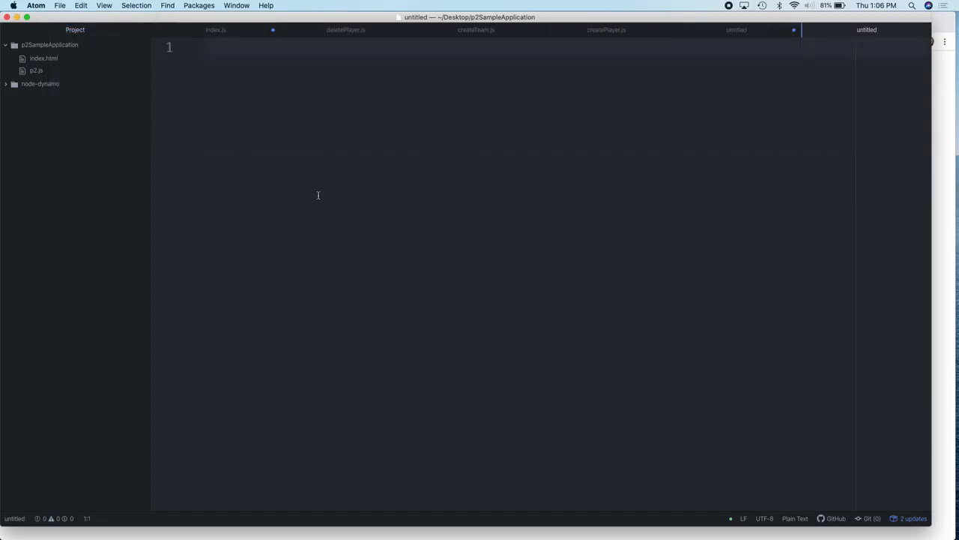
left_click(796, 519)
type("html")
key("Return")
type("html")
key("Tab")
Insert a text/javascript script block inside the body element.
key("Down")
key("Down")
key("Down")
key("Down")
key("Down")
key("Down")
type("scriptsr")
key("BackSpace")
key("BackSpace")
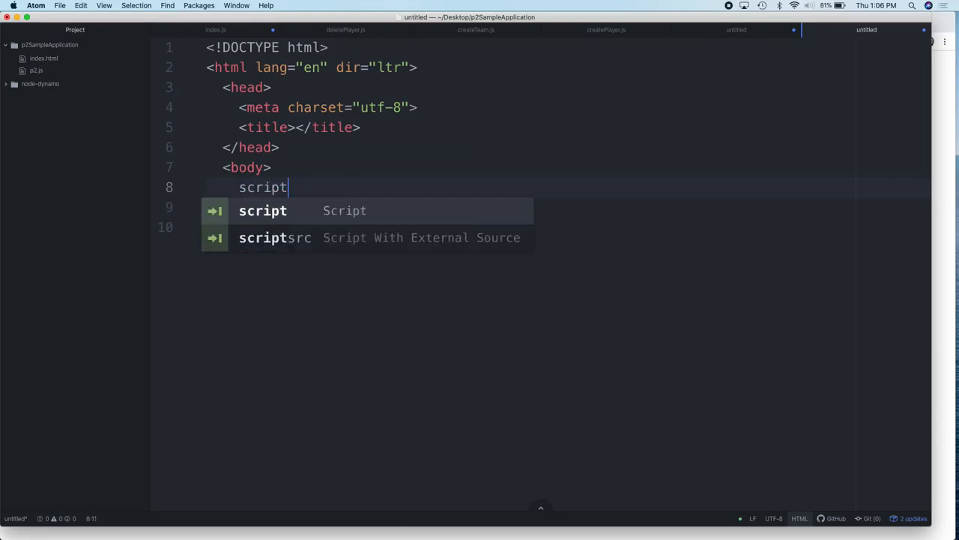
key("Tab")
key("Tab")
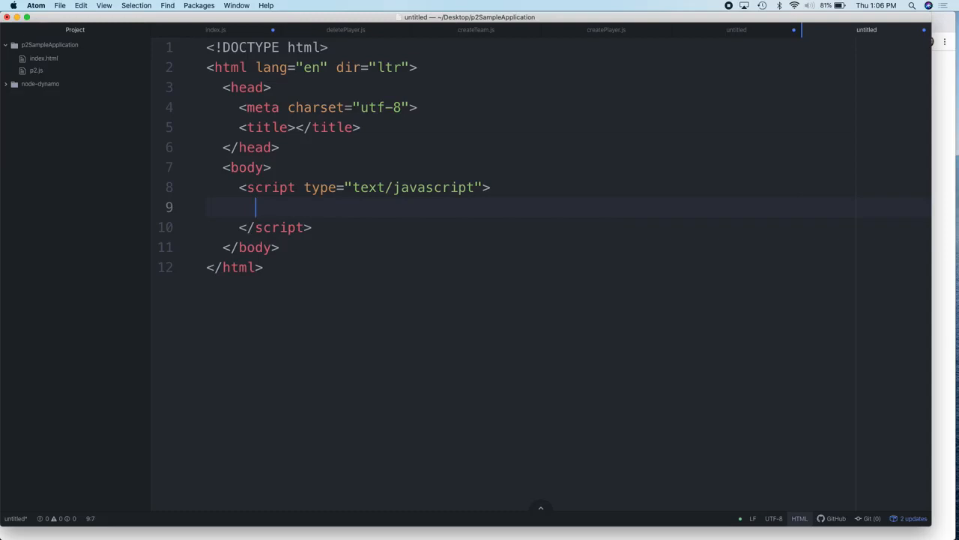
Declare the request object in the script with "let xhr = new XMLHttpRequest();".
type("let xhr -")
key("BackSpace")
key("BackSpace")
type("=")
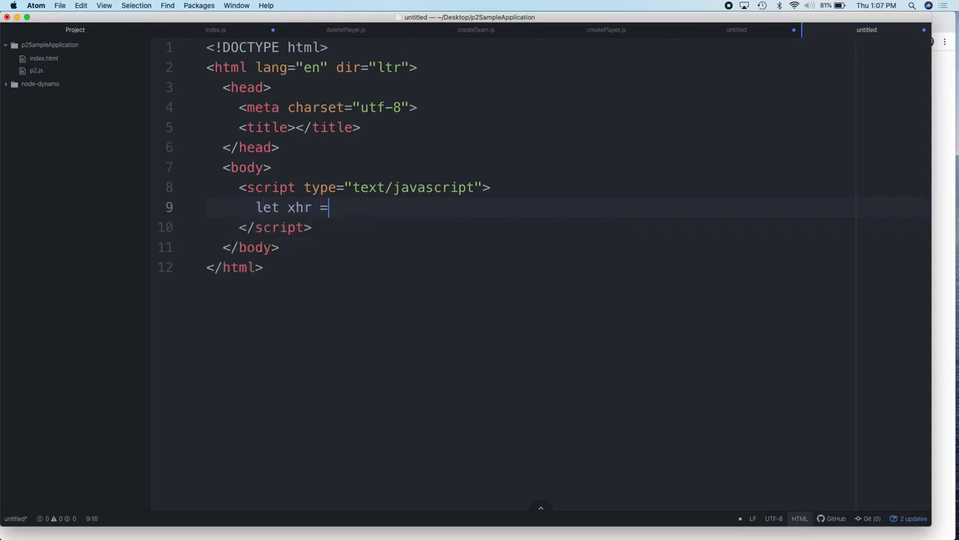
type(" new XMLHttpRequest();")
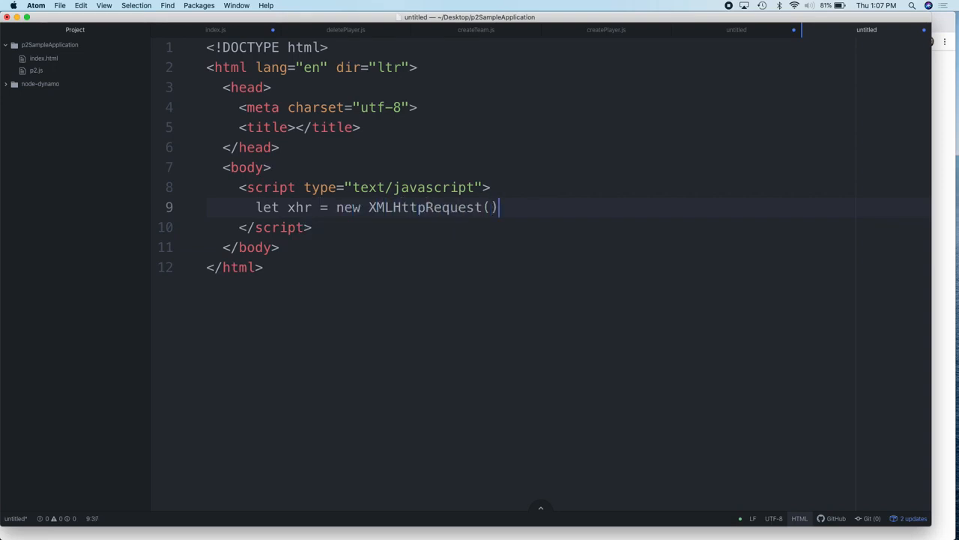
Add an xhr.open call on the next line with "get" and an empty string as arguments.
key("Return")
type("xhr.")
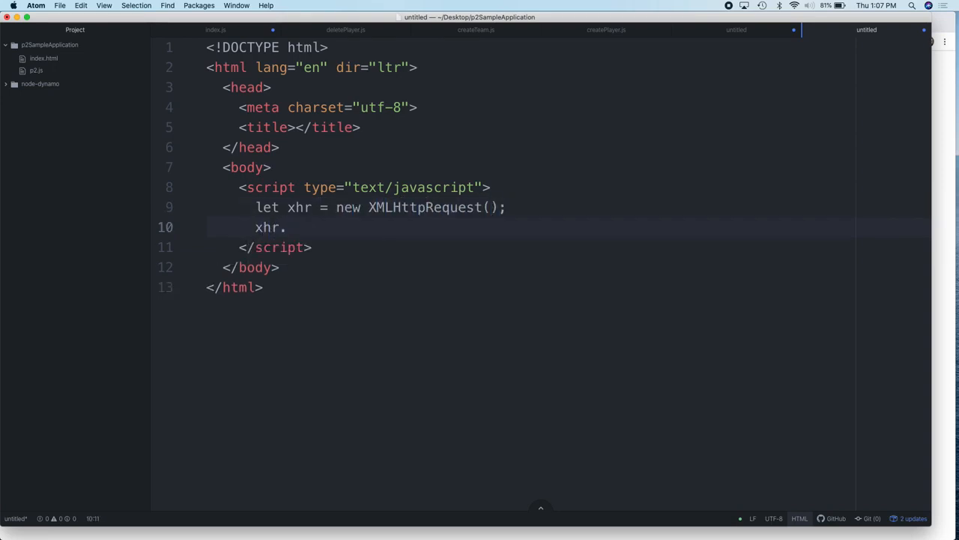
type("open(\"get\"")
type(", \"")
key("cmd+v")
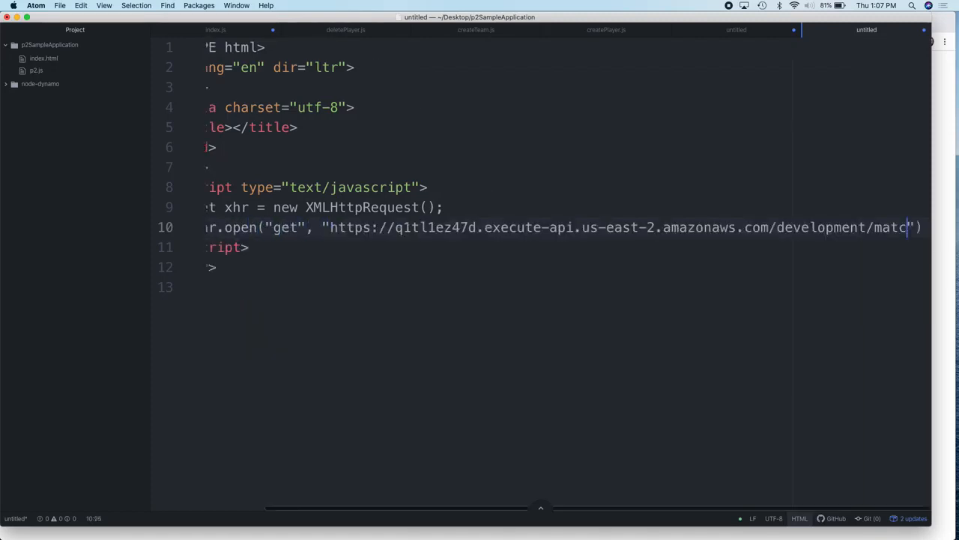
key("Right")
key("Right")
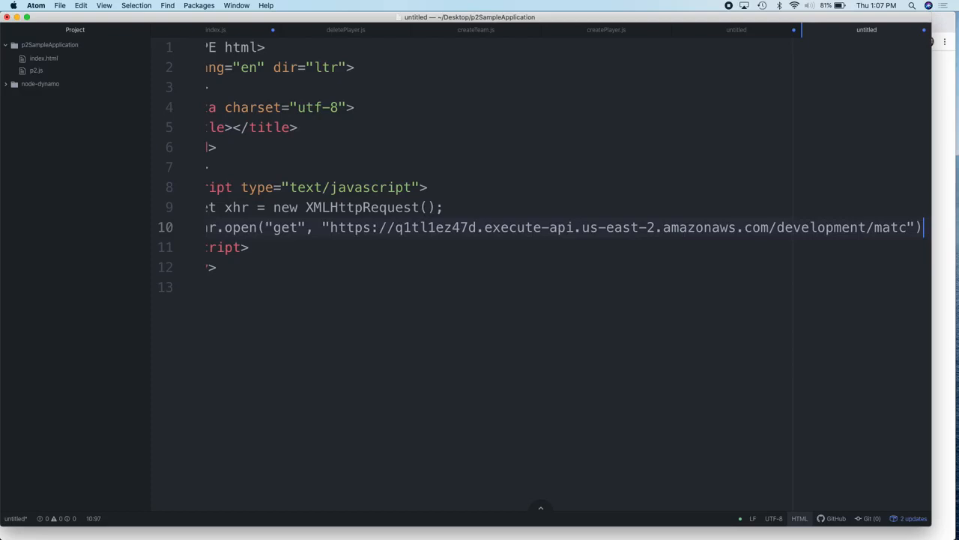
key("super+z")
Declare a url variable above the xhr.open line, holding the copied development/matc invoke URL as a string.
key("Down")
key("Up")
key("Up")
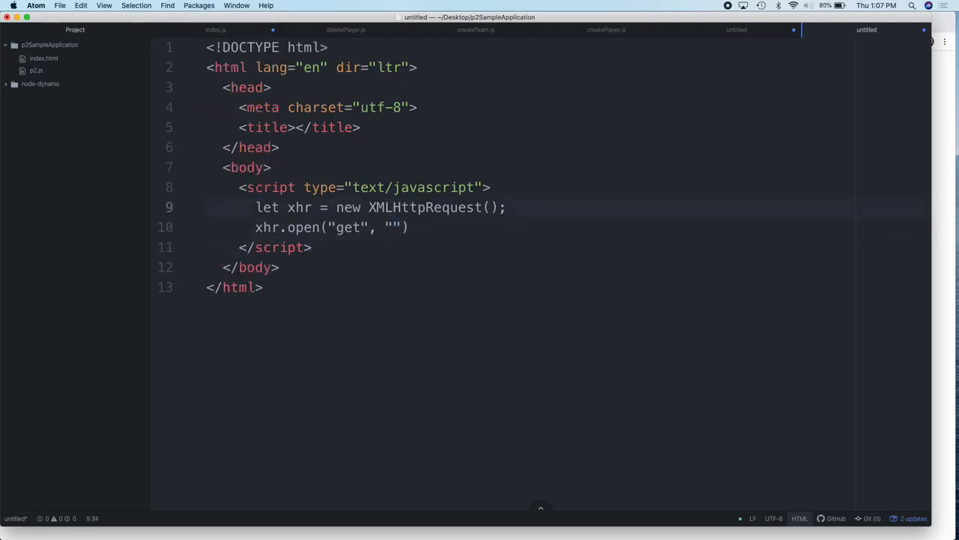
key("Return")
type("let url -=")
key("BackSpace")
key("BackSpace")
key("BackSpace")
type("= \"")
key("super+v")
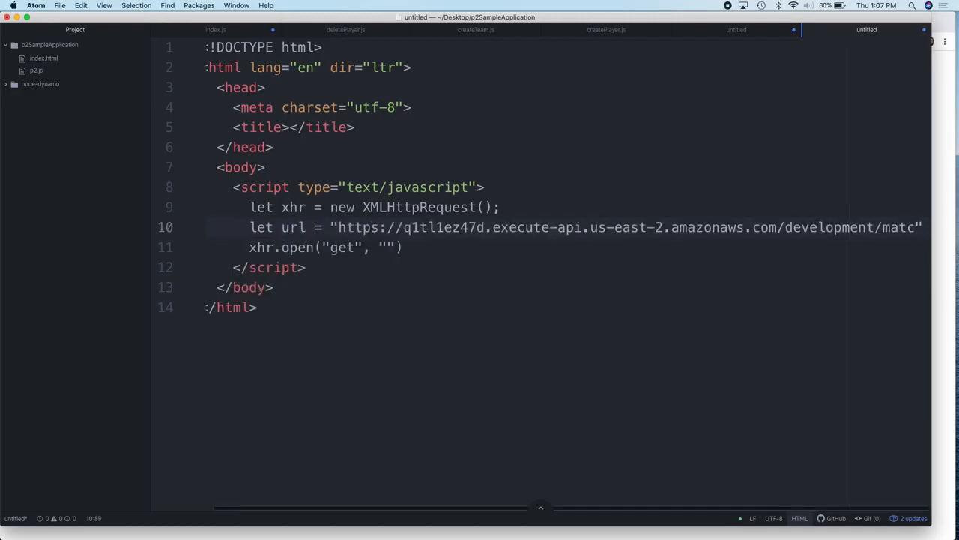
key("Right")
type(";")
Replace the empty string in the xhr.open call with the url variable and end the line with a semicolon.
key("Down")
key("Left")
key("BackSpace")
key("BackSpace")
type("url")
key("Right")
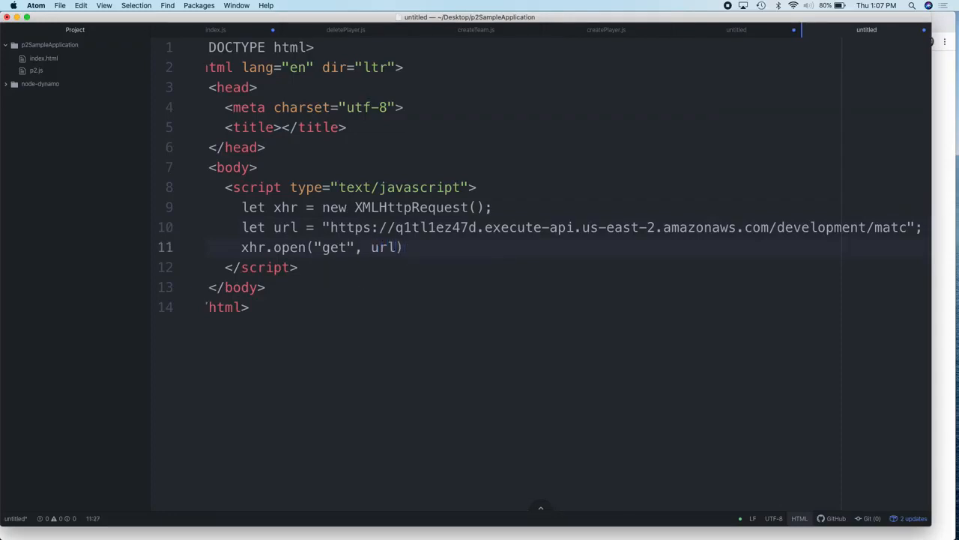
type(";")
Add "xhr.send();" on a new line below the xhr.open call.
key("Return")
type("xhr")
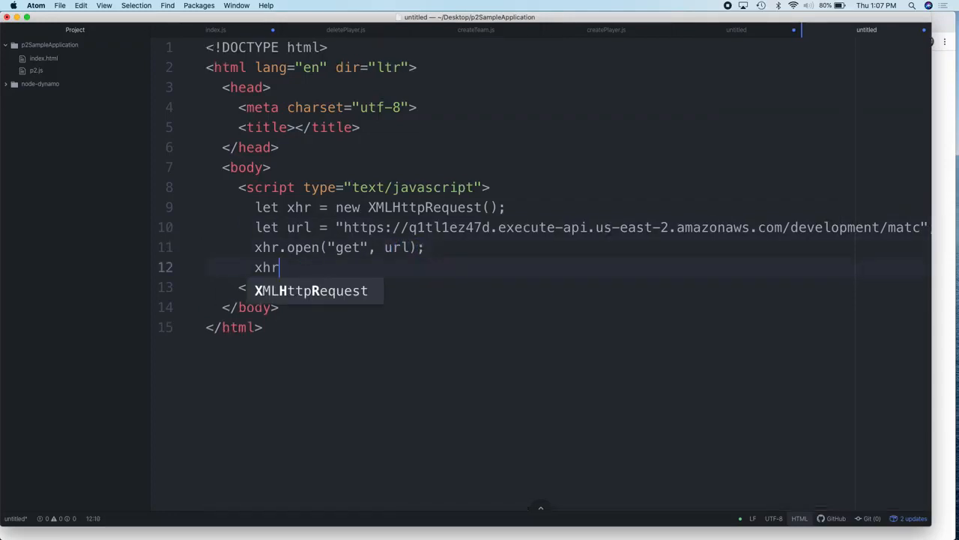
type(".send(")
key("Right")
type(";")
Save the new file to the Desktop as index.html.
key("super+s")
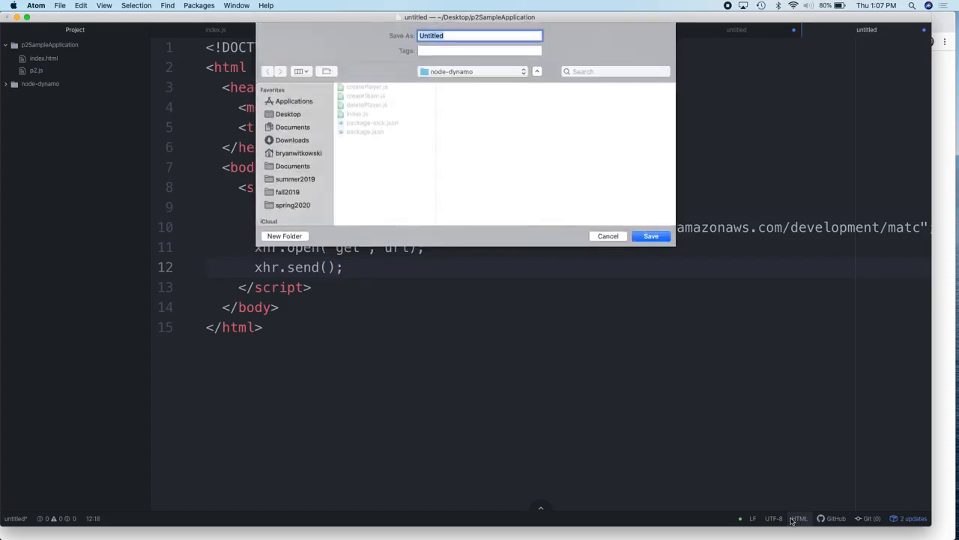
left_click(285, 115)
type("index.html")
key("Return")
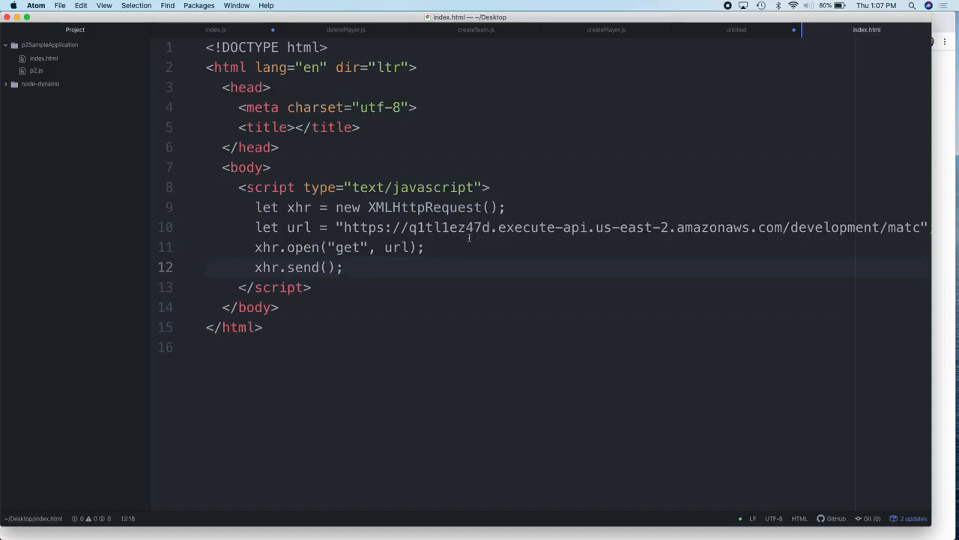
Add an xhr.addEventListener call for "readystatechange" with an arrow function callback below xhr.send().
key("Return")
type("xhr.addE")
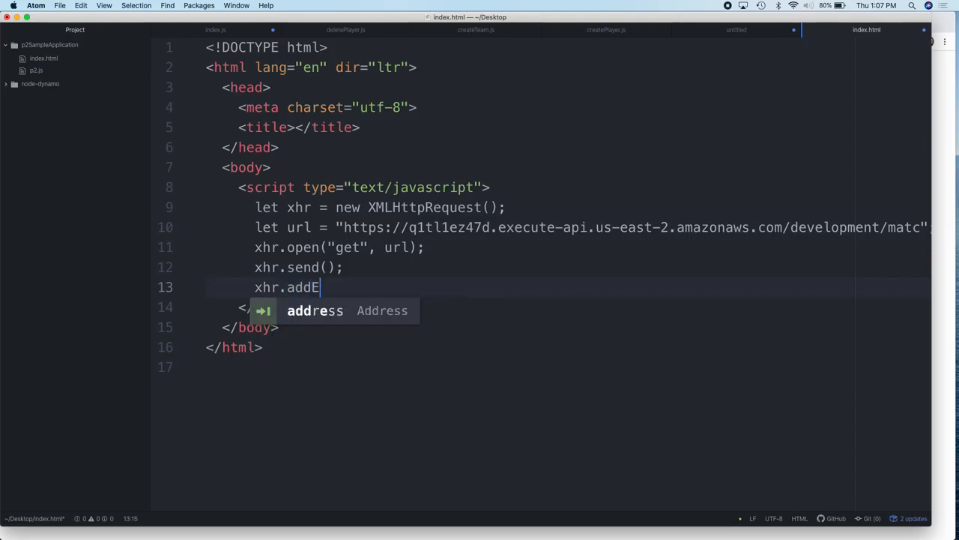
type("ventListener(\"")
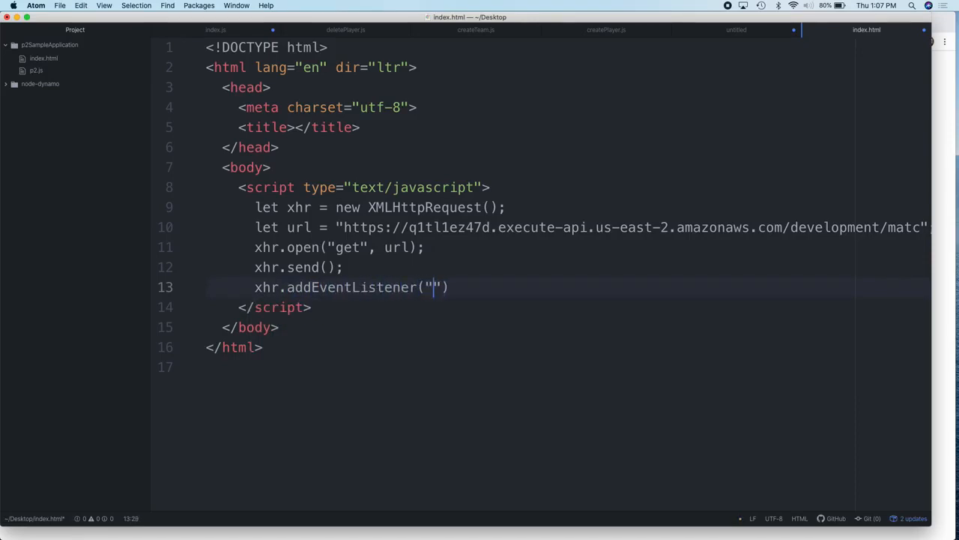
type("readystate")
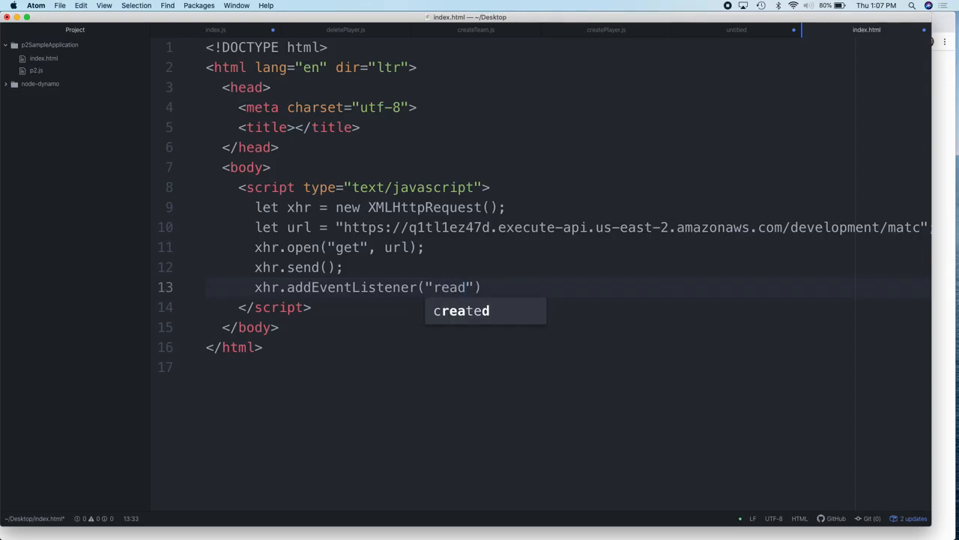
type("change\"")
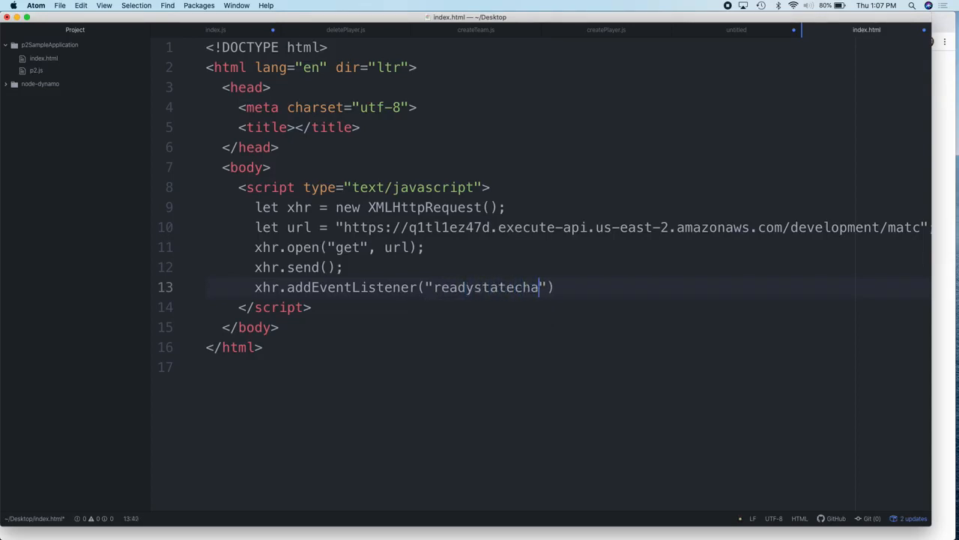
type(", () => {")
Add an if block checking xhr.readyState == 4 inside the readystatechange callback.
key("Return")
type("if")
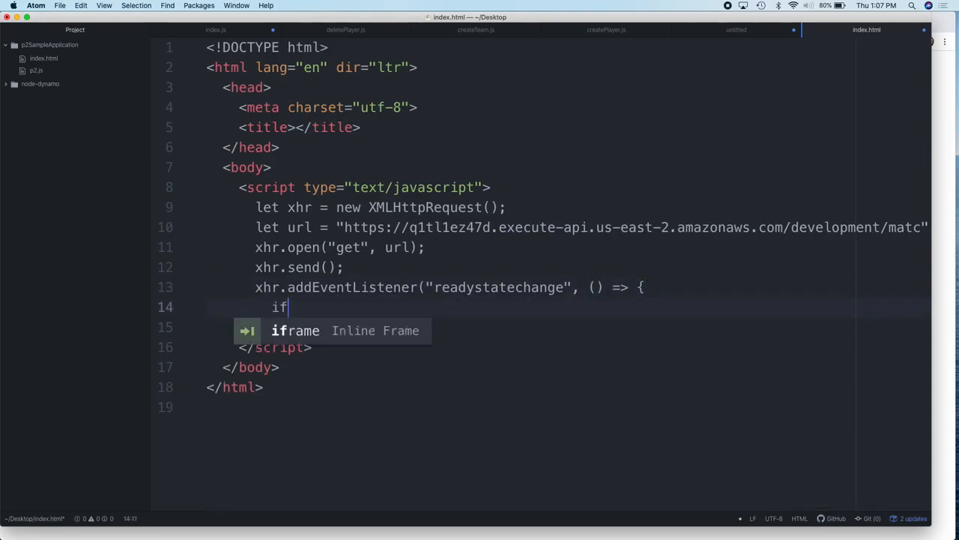
type("(xhr.readyState == ")
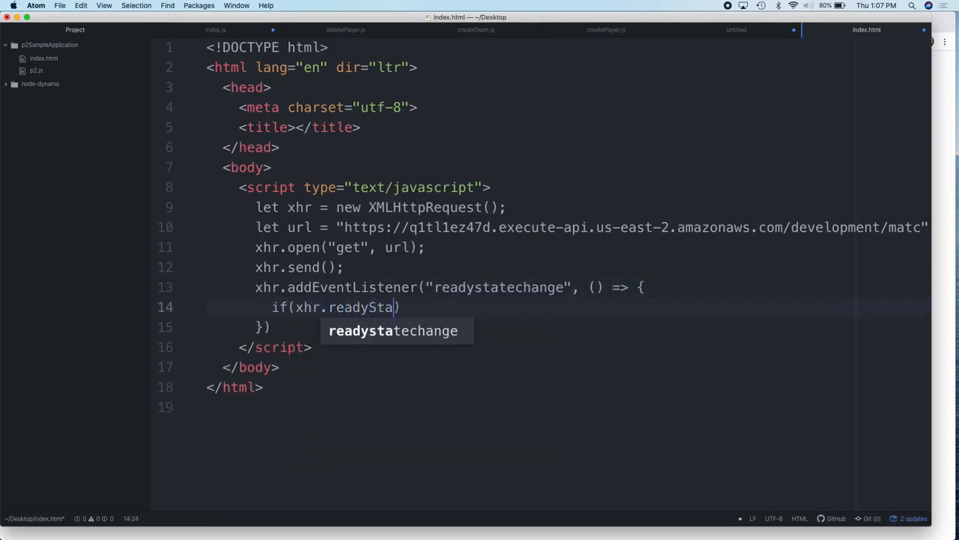
type("4) {")
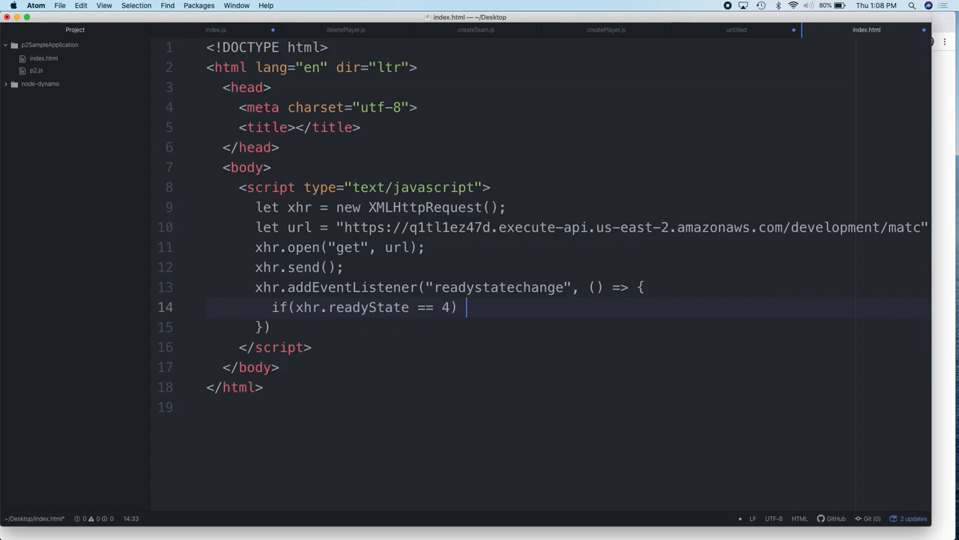
Add "alert(xhr.responseText);" inside the readyState if block and auto-format index.html.
key("Return")
type("alert")
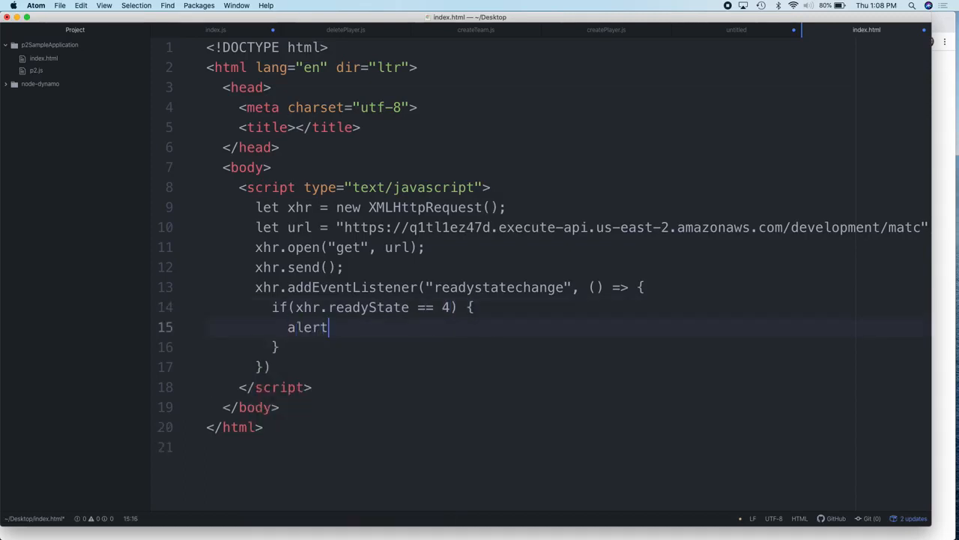
type("(xhr.responseTe")
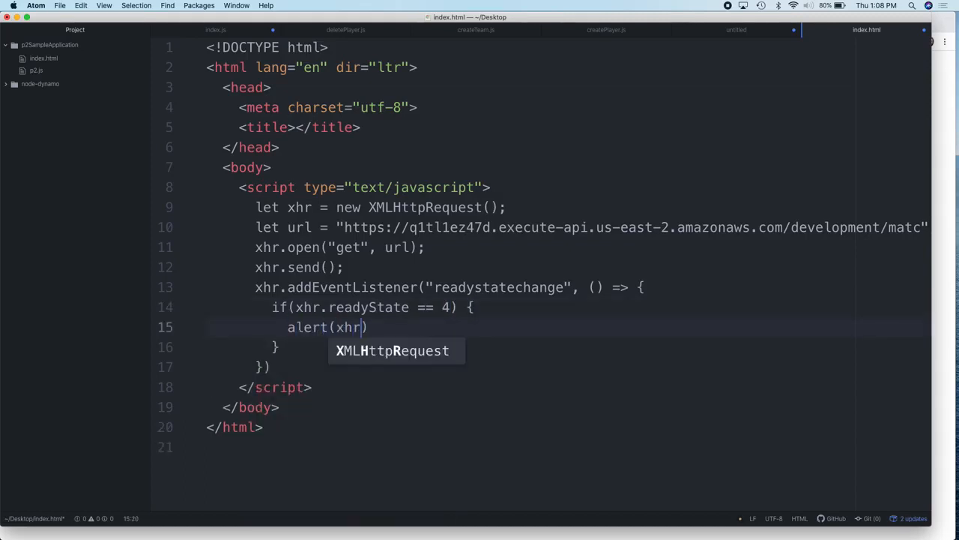
type("xt);")
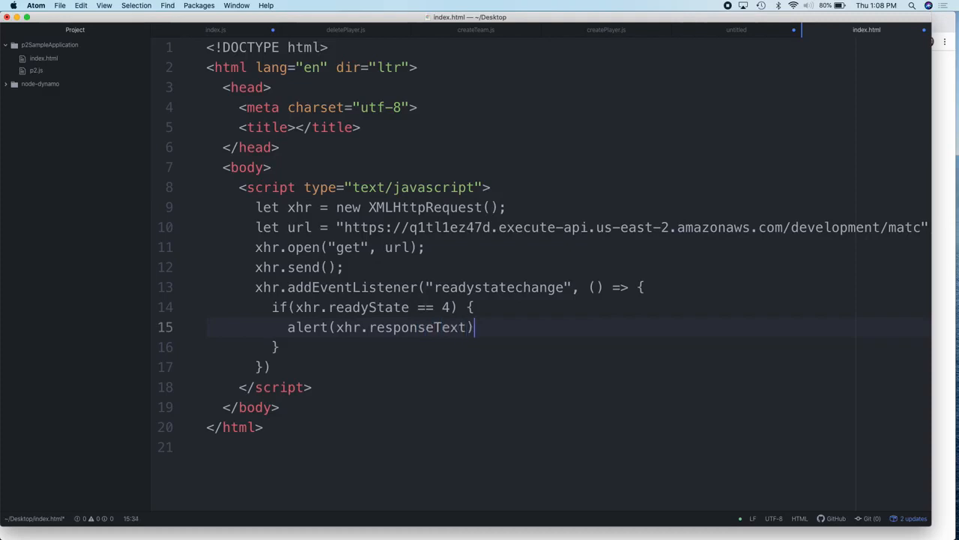
key("ctrl+alt+f")
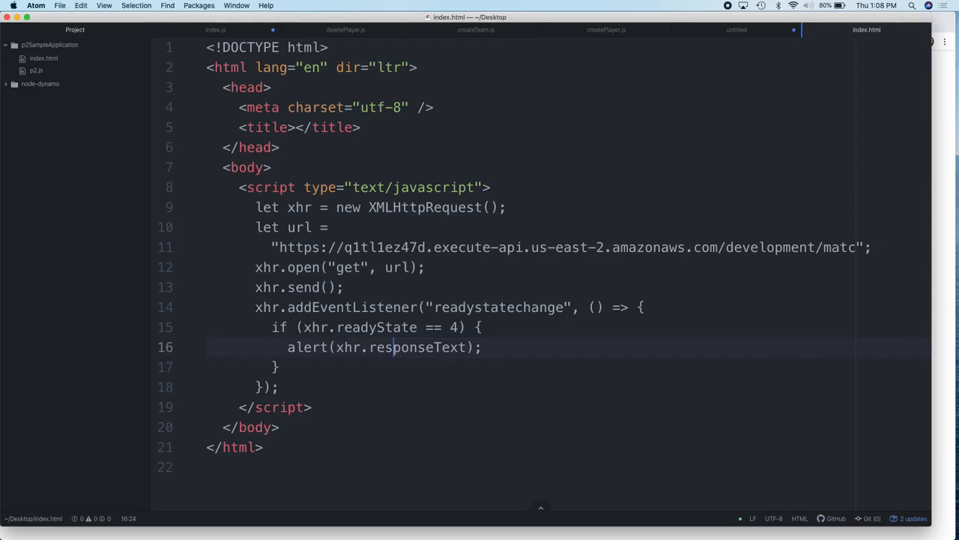
Open index.html from the Desktop folder in Chrome and dismiss the page's alert.
left_click(158, 517)
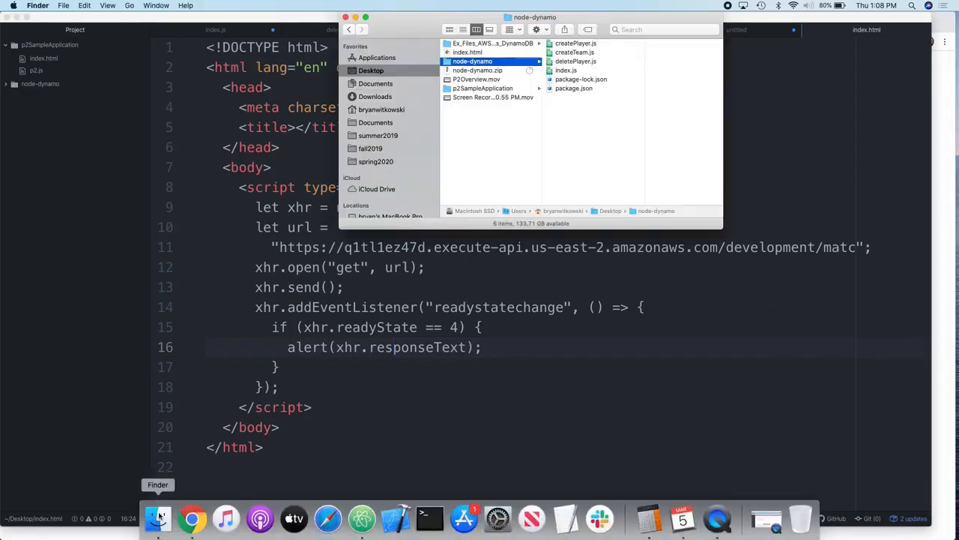
left_click(477, 52)
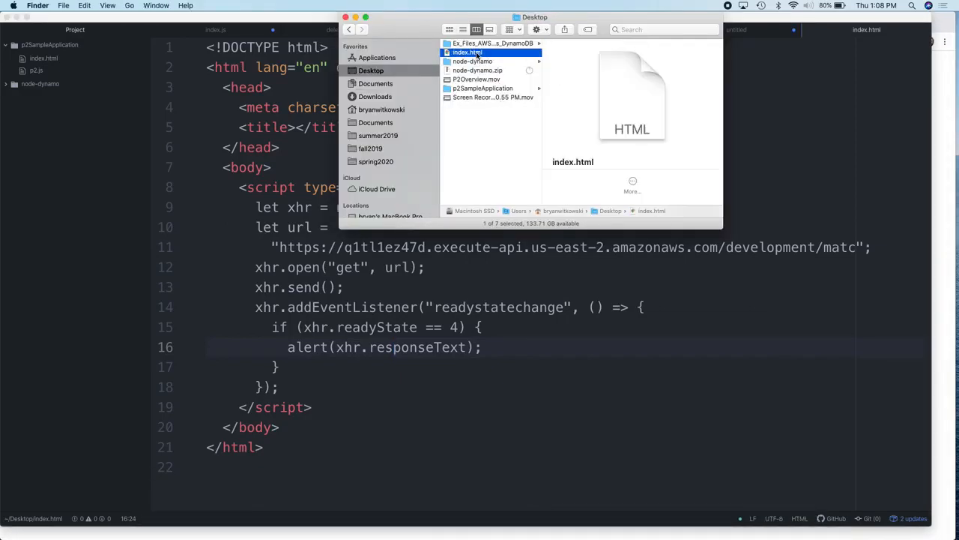
double_click(477, 53)
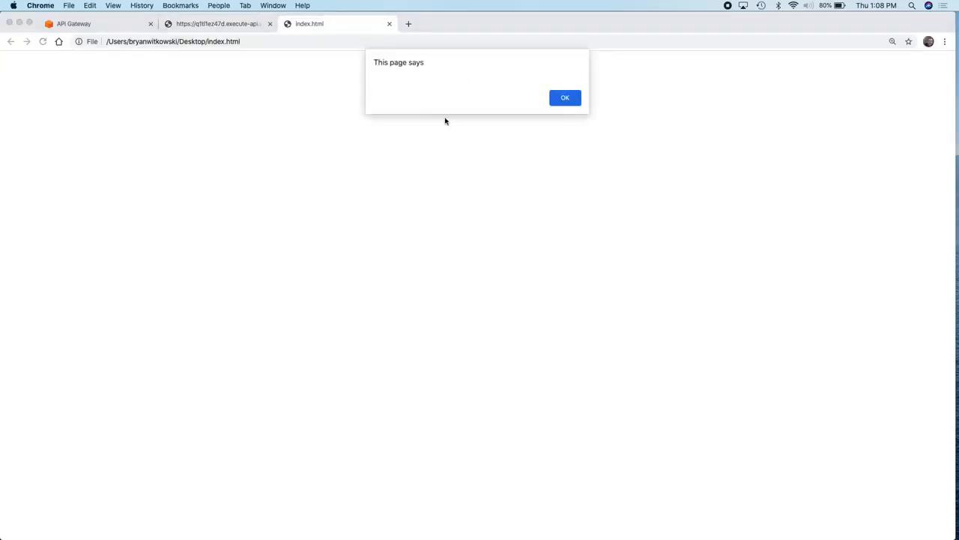
left_click(573, 100)
Open the developer console for index.html, enlarge its text and examine the message about the XMLHttpRequest.
right_click(371, 322)
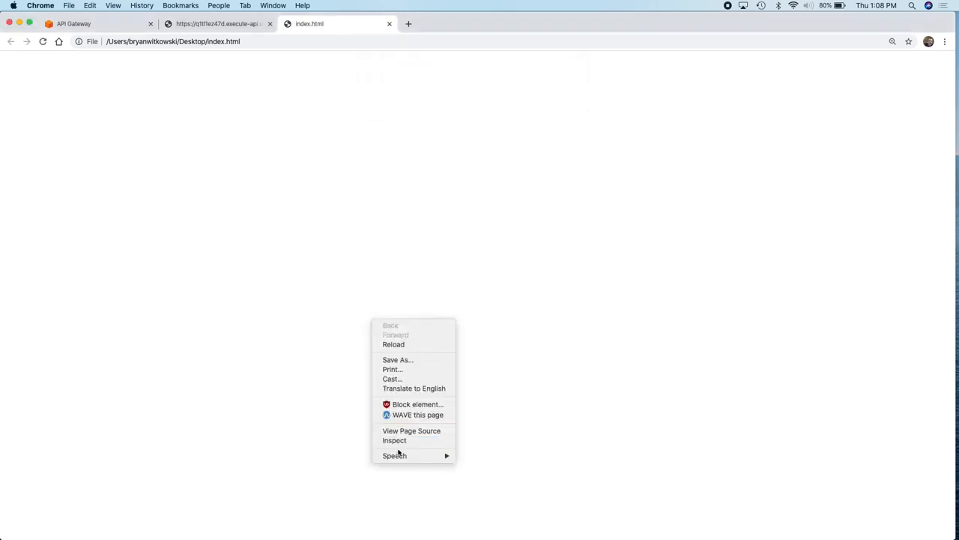
left_click(395, 440)
left_click(156, 335)
left_click(87, 334)
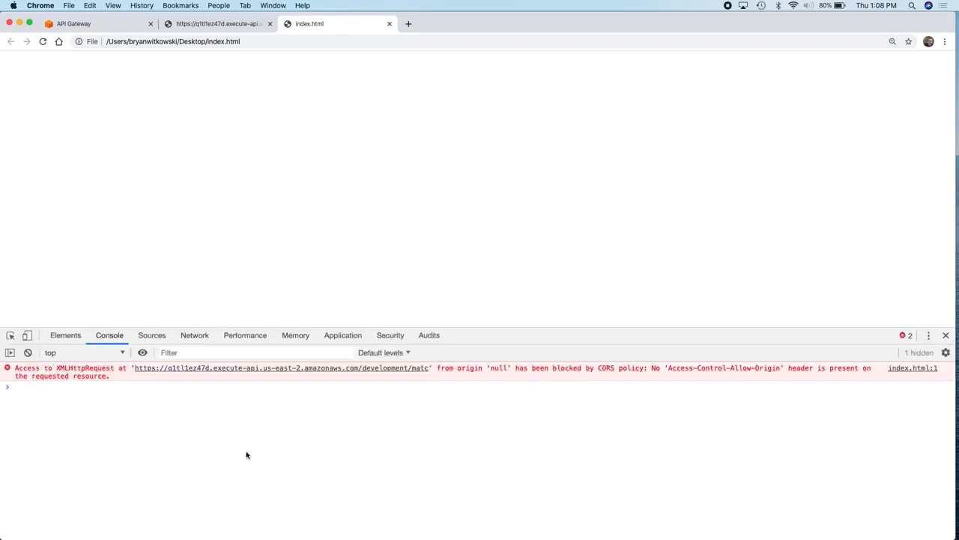
key("super+equal")
key("super+equal")
key("super+equal")
key("super+equal")
key("super+equal")
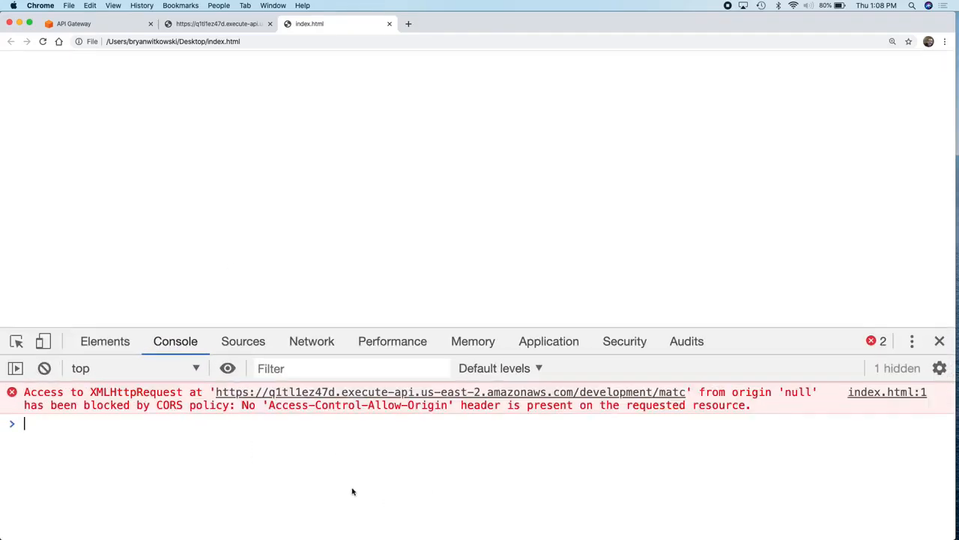
double_click(144, 395)
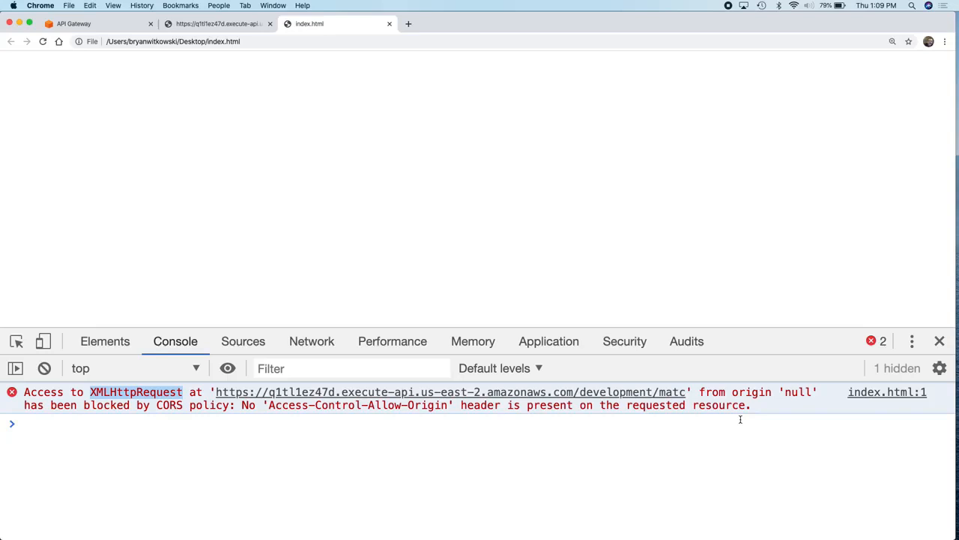
Switch to the page showing the API response and highlight the protocol and domain portion of its URL.
left_click(234, 41)
left_click(227, 24)
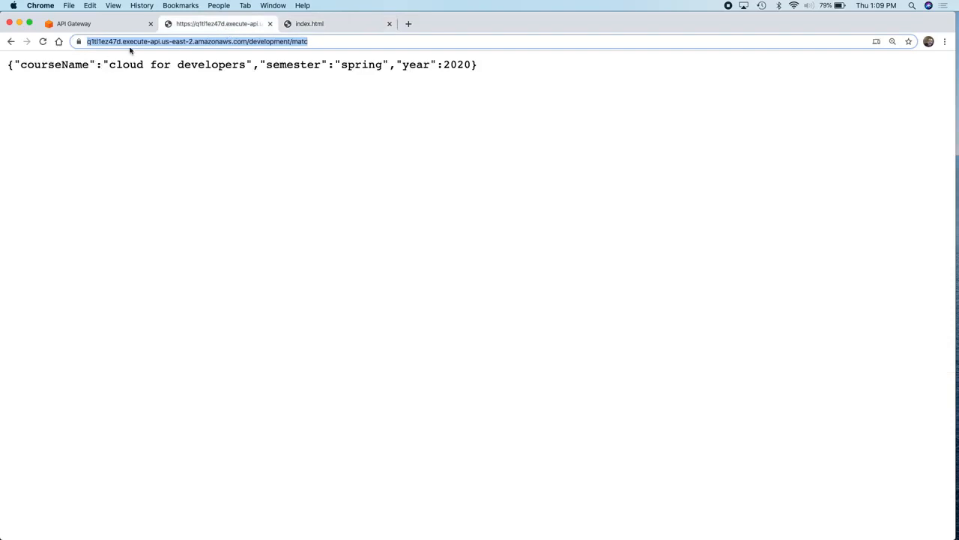
left_click(123, 41)
left_click_drag(268, 40, 84, 46)
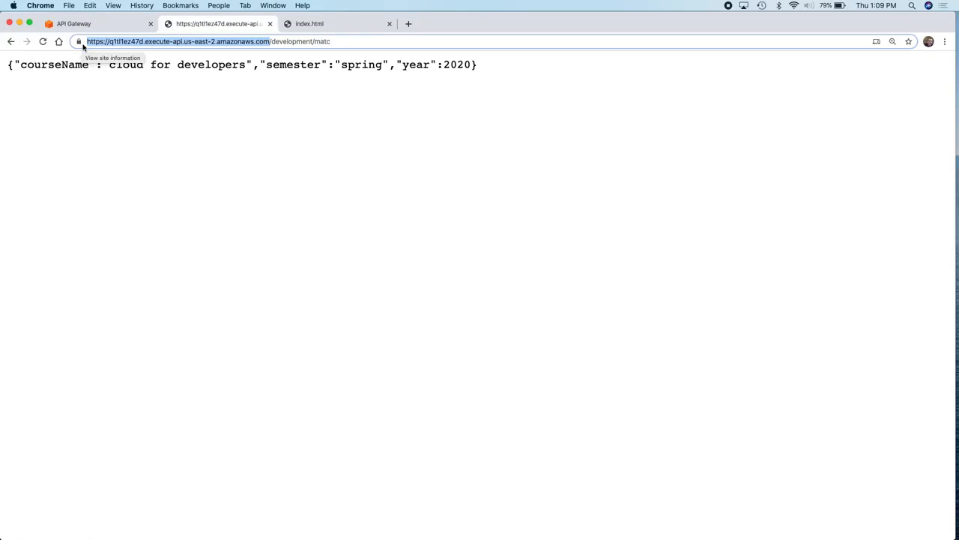
Return to the API Gateway console, open the resources of CORSDemo-API and select the /matc resource.
left_click(82, 23)
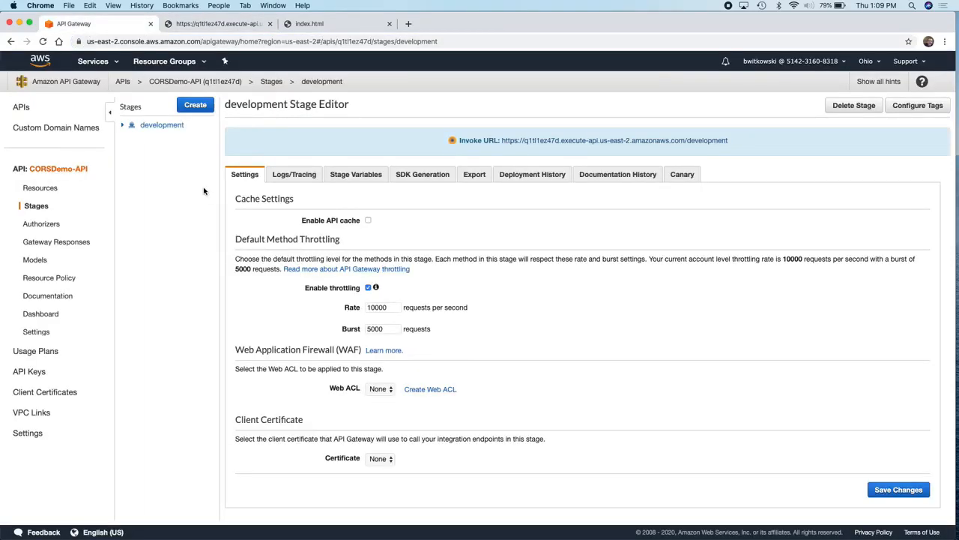
left_click(60, 188)
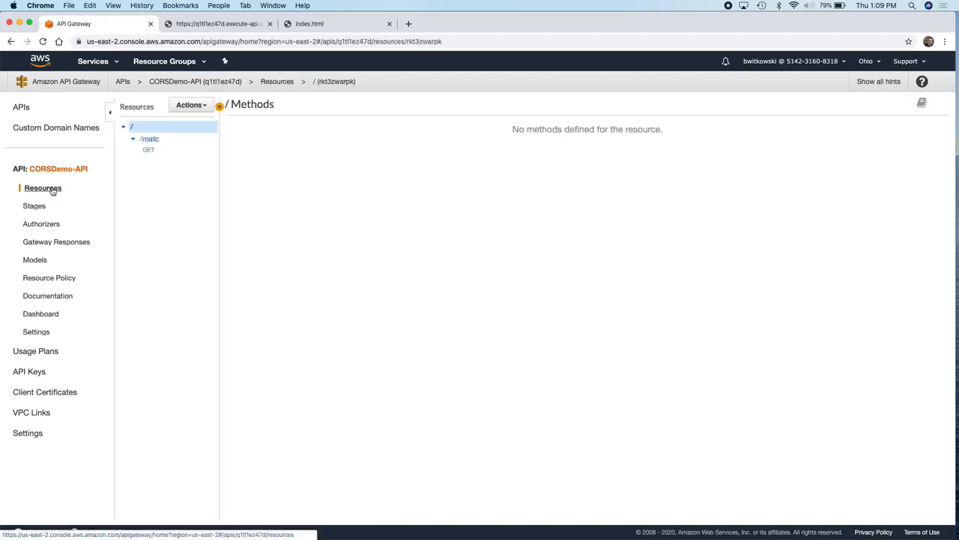
left_click(149, 139)
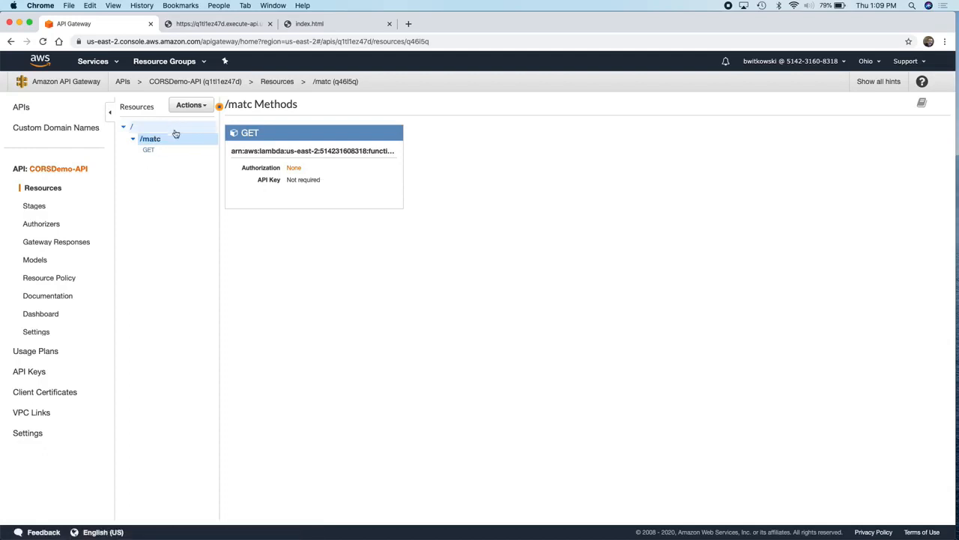
Compare the actions available for the root and /matc resources, including Enable CORS, keeping /matc selected.
left_click(190, 105)
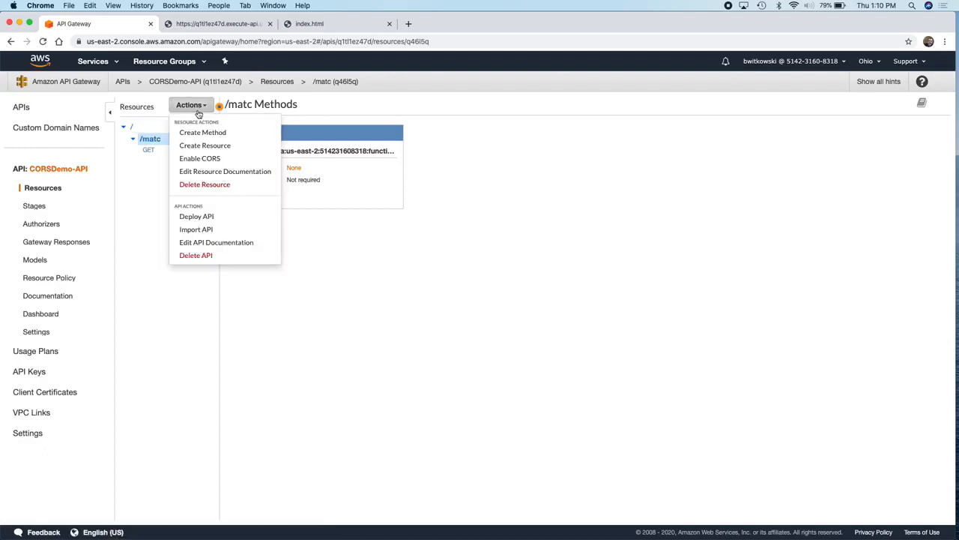
left_click(170, 126)
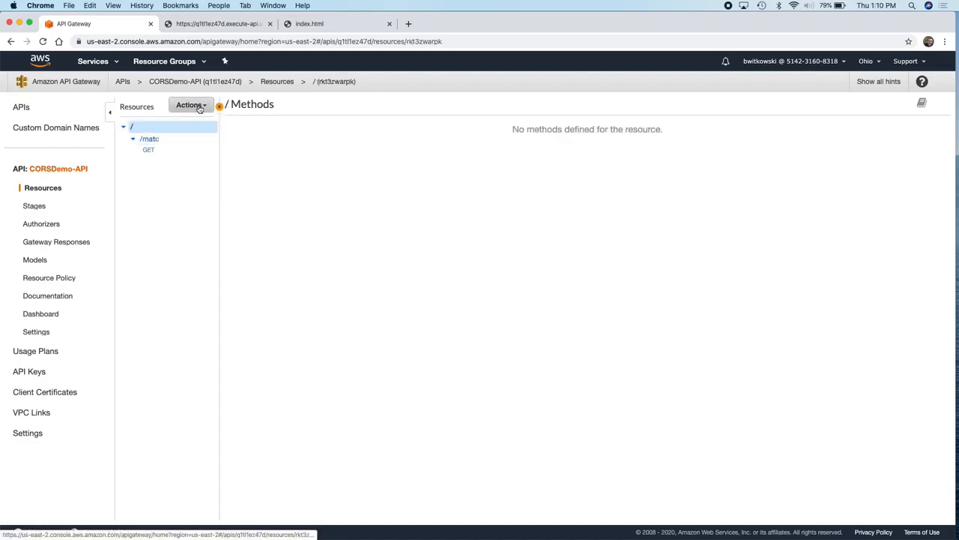
left_click(201, 109)
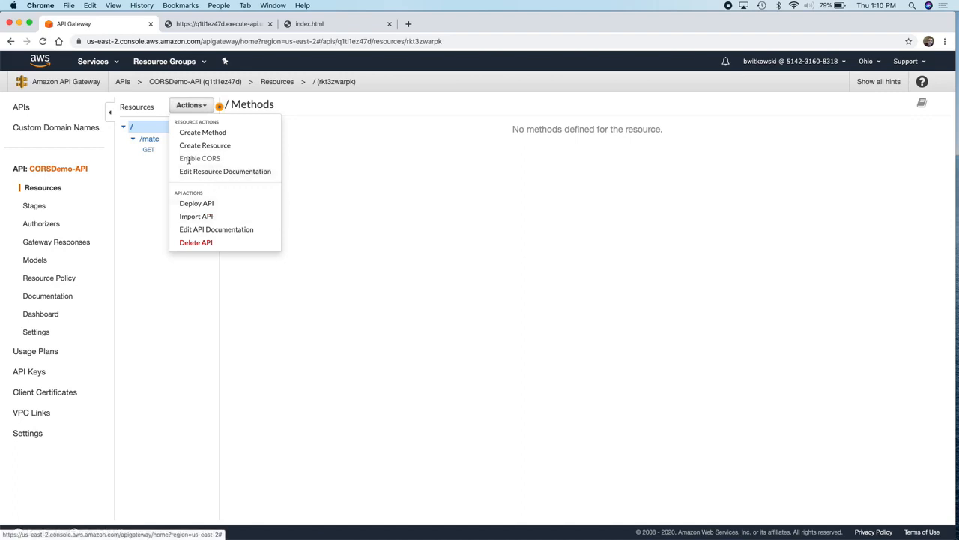
left_click(150, 139)
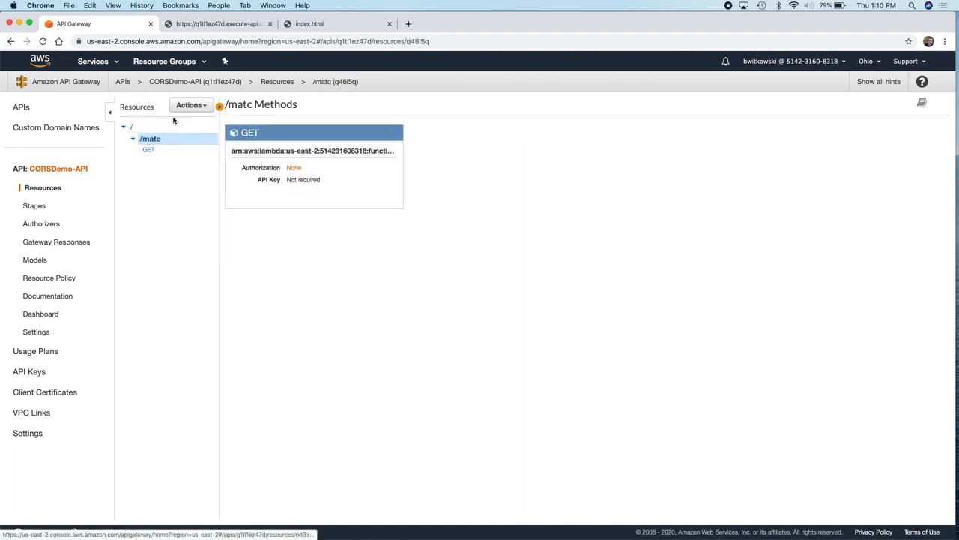
left_click(189, 106)
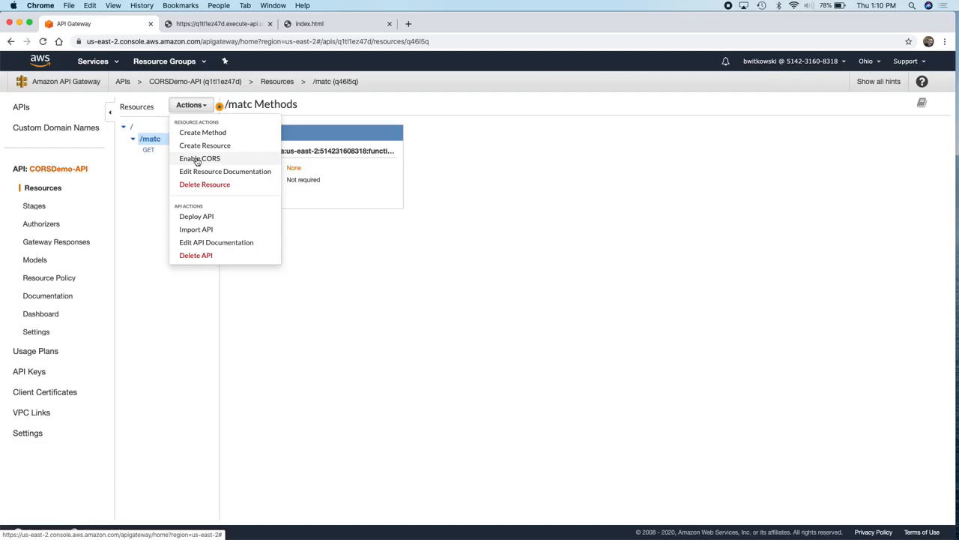
left_click(366, 296)
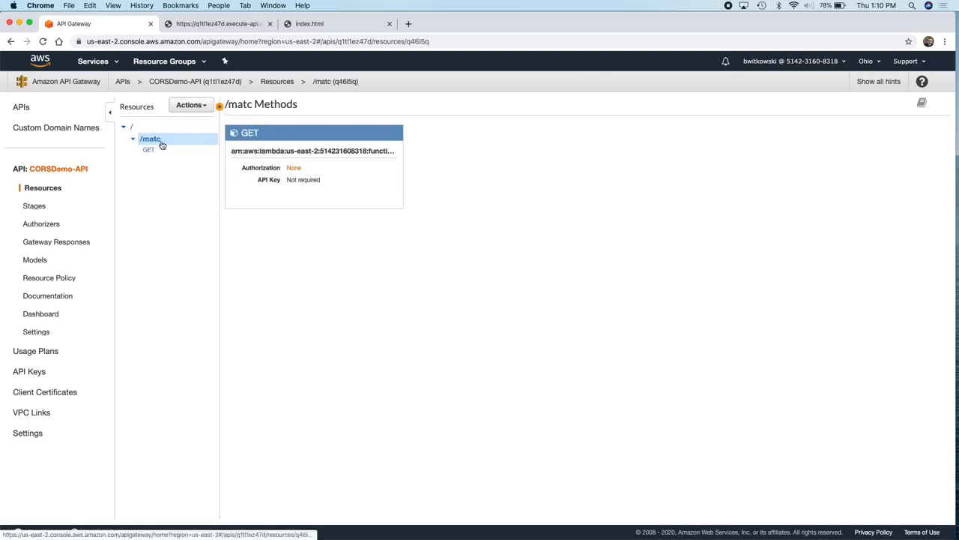
Create an OPTIONS method on the /matc resource.
left_click(206, 108)
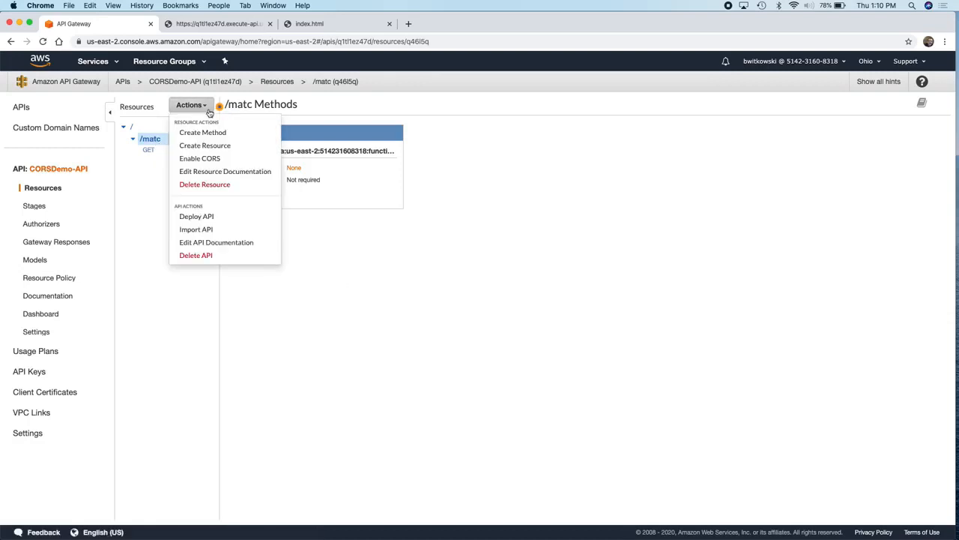
left_click(199, 133)
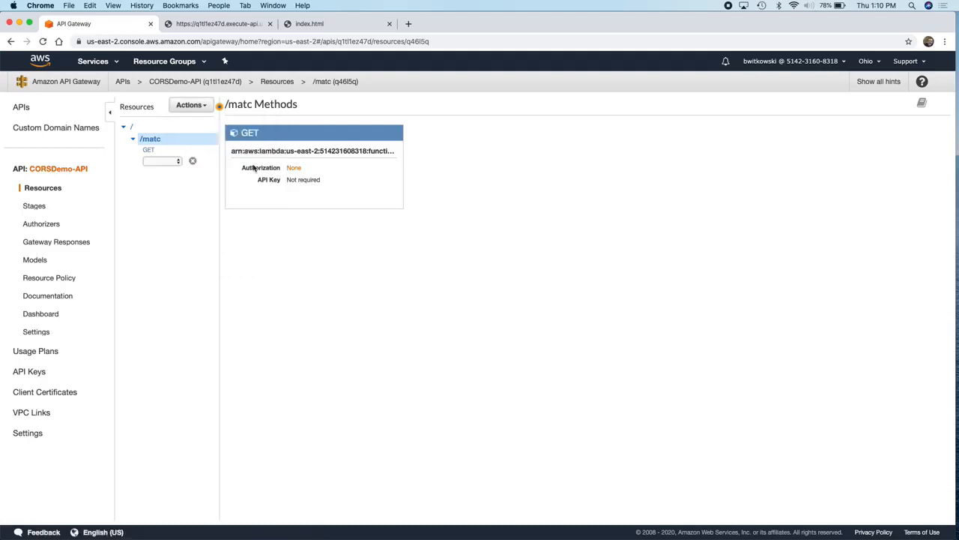
left_click(174, 160)
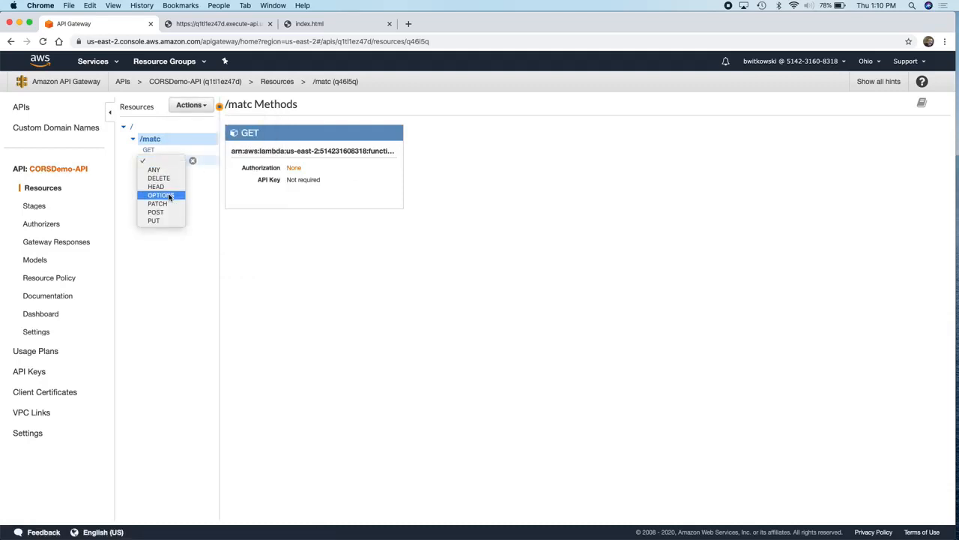
left_click(179, 184)
left_click(193, 160)
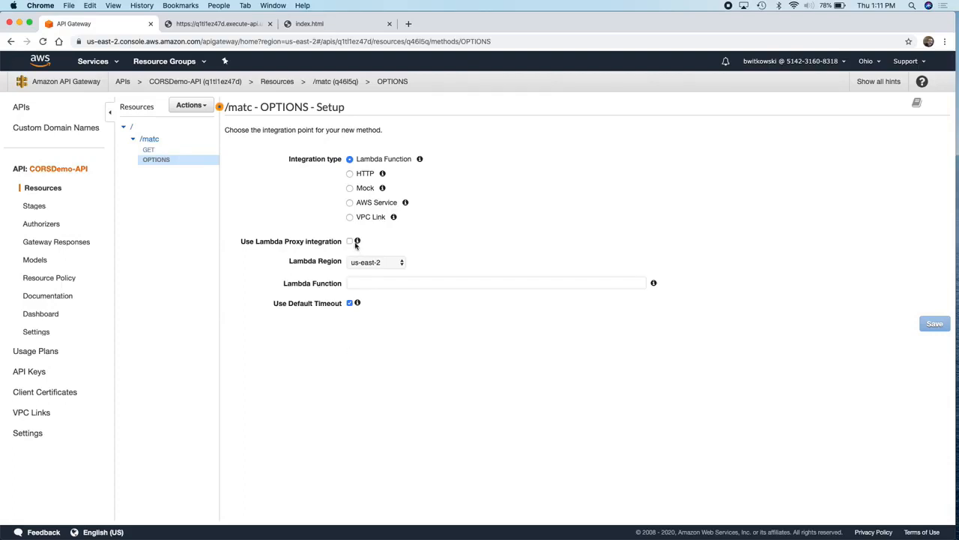
Set the OPTIONS method's integration type to Mock and save the method.
mouse_move(356, 243)
left_click(349, 189)
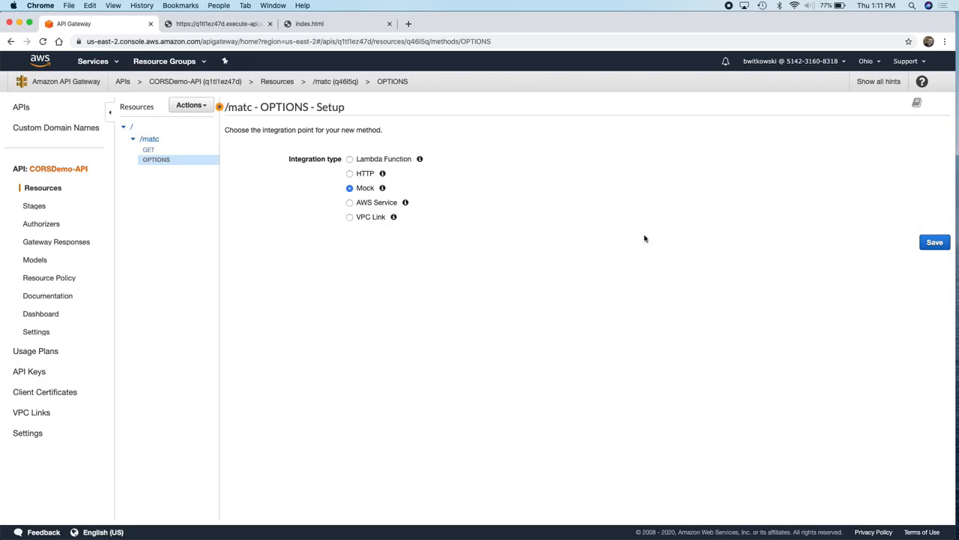
left_click(927, 242)
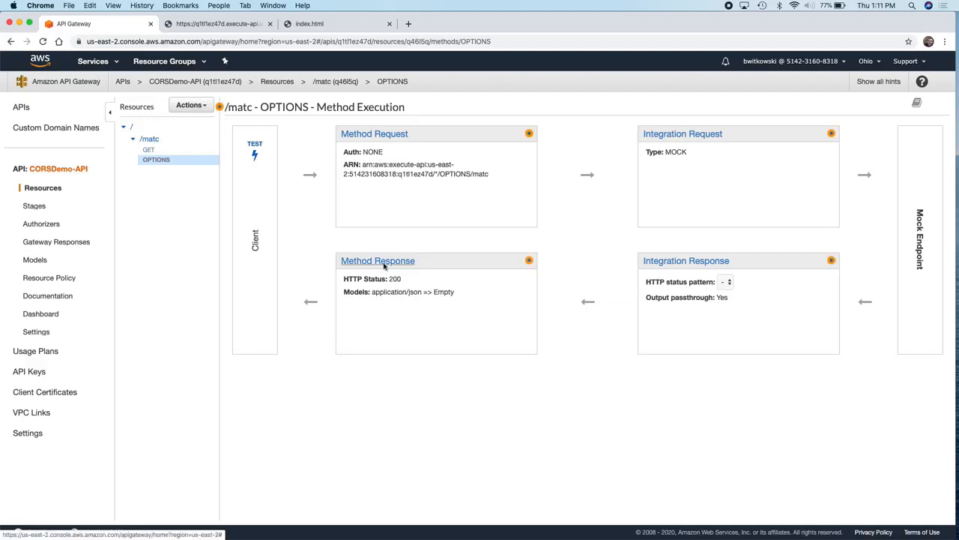
Add the response header Access-Control-Allow-Headers to the 200 status in the OPTIONS method response.
left_click(384, 265)
left_click(237, 174)
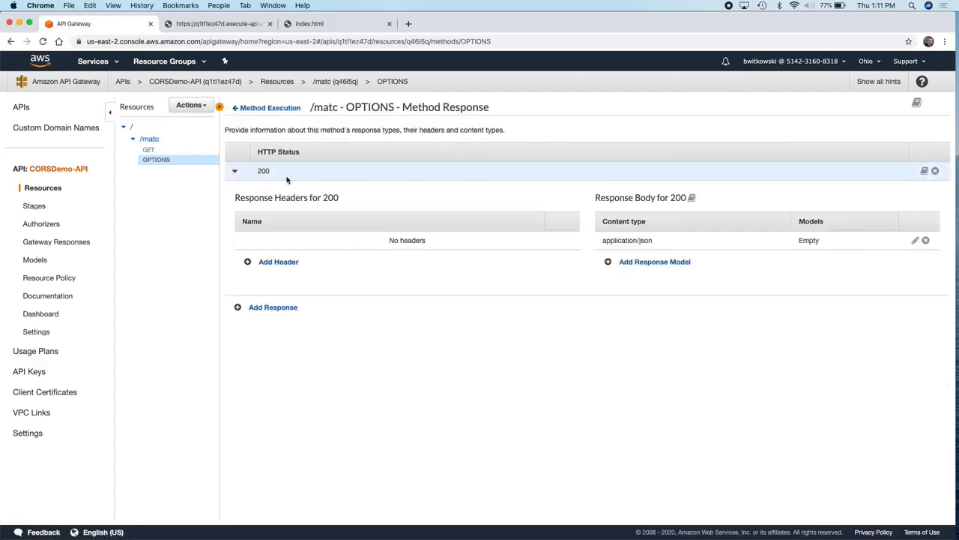
left_click(282, 265)
left_click(293, 243)
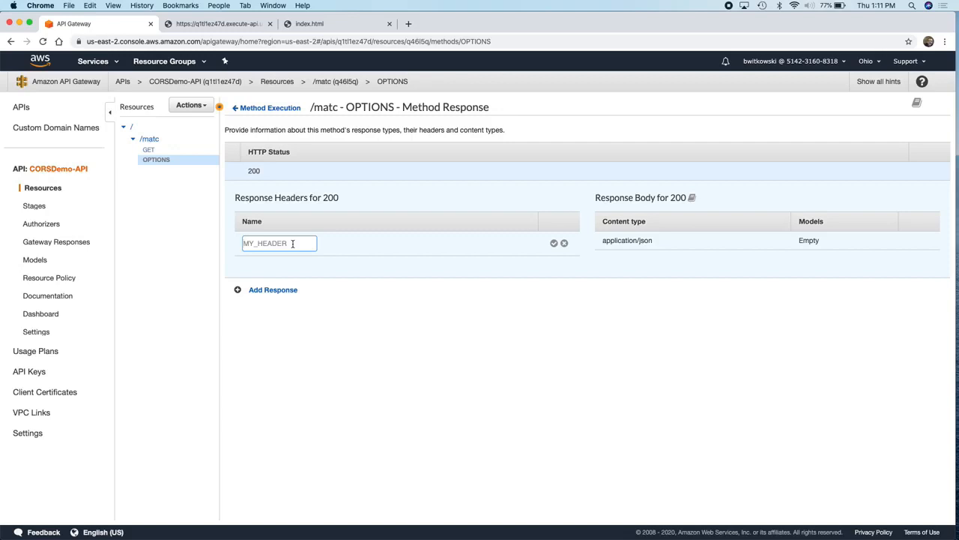
type("Access")
type("-Control-Allow")
type("-Header")
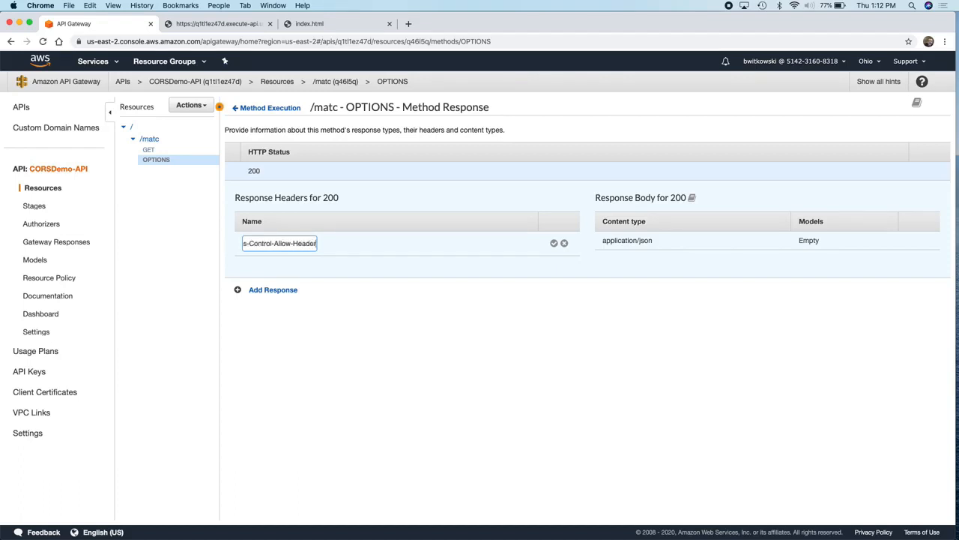
type("s")
left_click(554, 243)
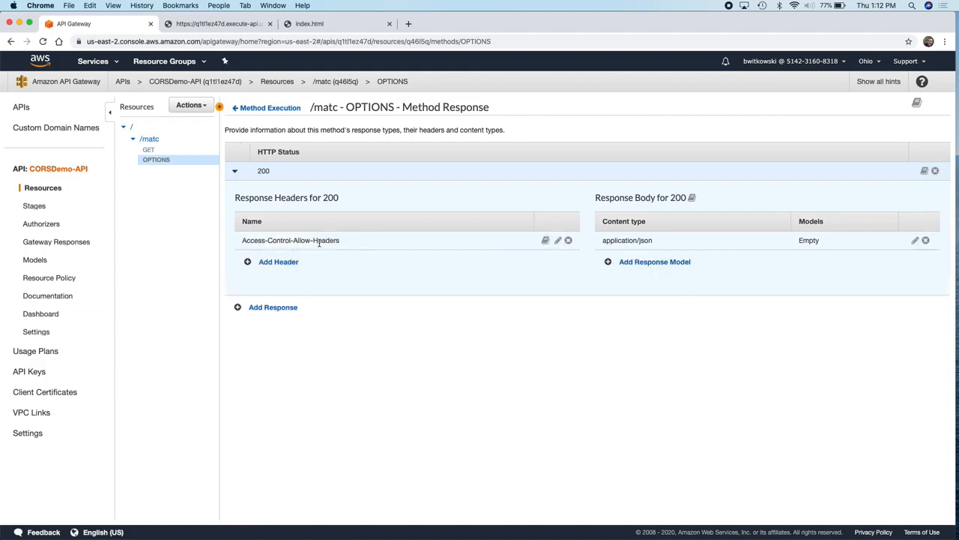
Add the response header Access-Control-Allow-Origin to the 200 status in the OPTIONS method response.
left_click(271, 263)
left_click(289, 263)
type("Acces")
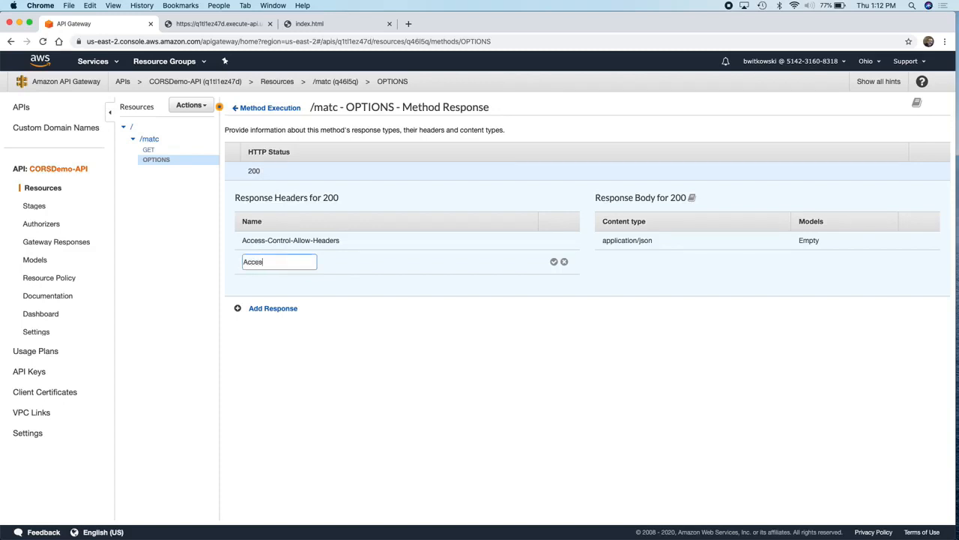
type("s-Control-Allow-Origin")
left_click(554, 262)
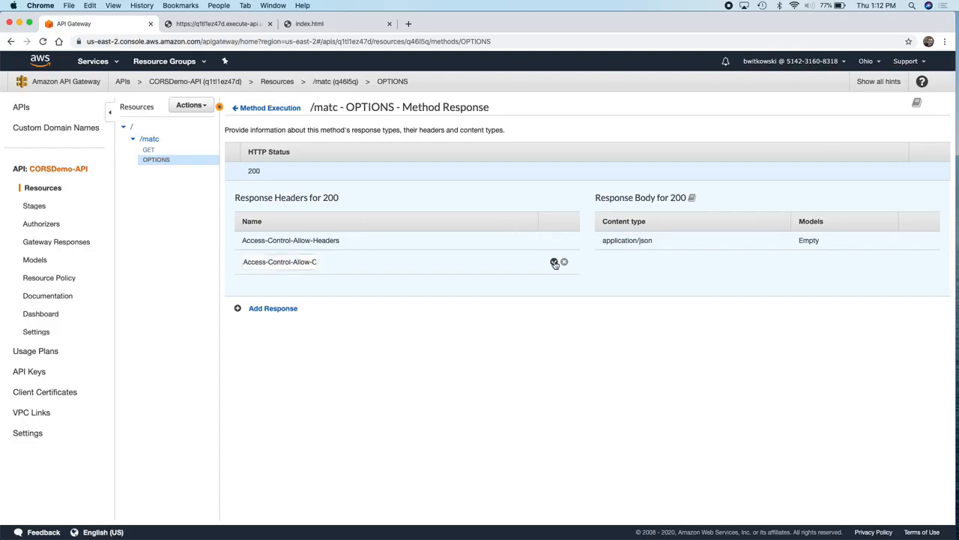
Add the response headers Access-Control-Allow-Credentials and Access-Control-Allow-Methods to the 200 status of the OPTIONS method response.
left_click(264, 281)
type("Access-C")
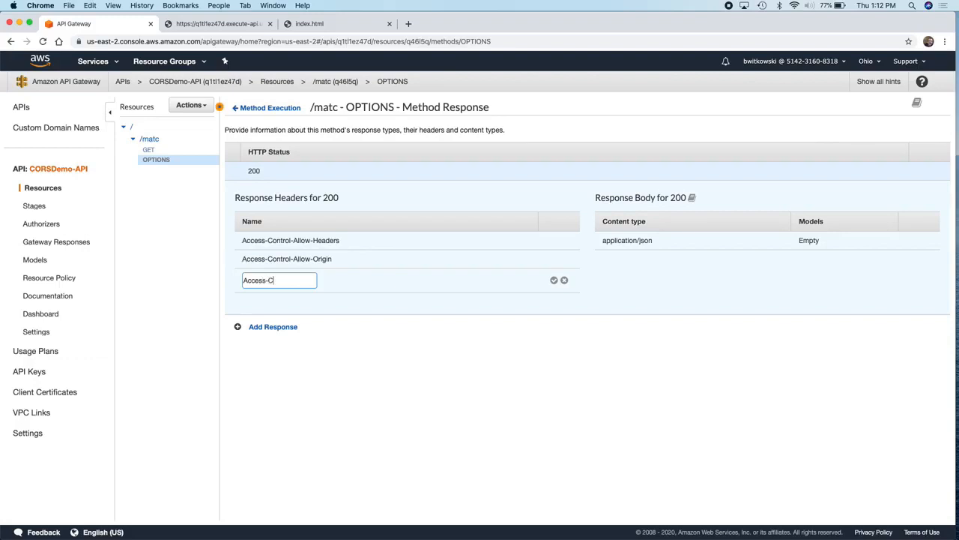
type("ontrol-Allow-Credentials")
left_click(554, 279)
left_click(279, 299)
type("Access-Con")
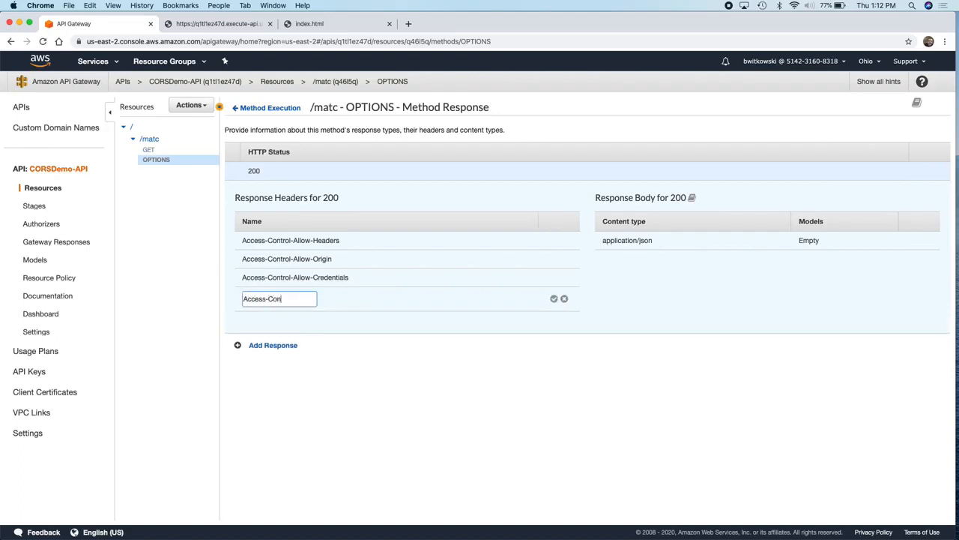
type("trol-Allow-Methods")
left_click(554, 298)
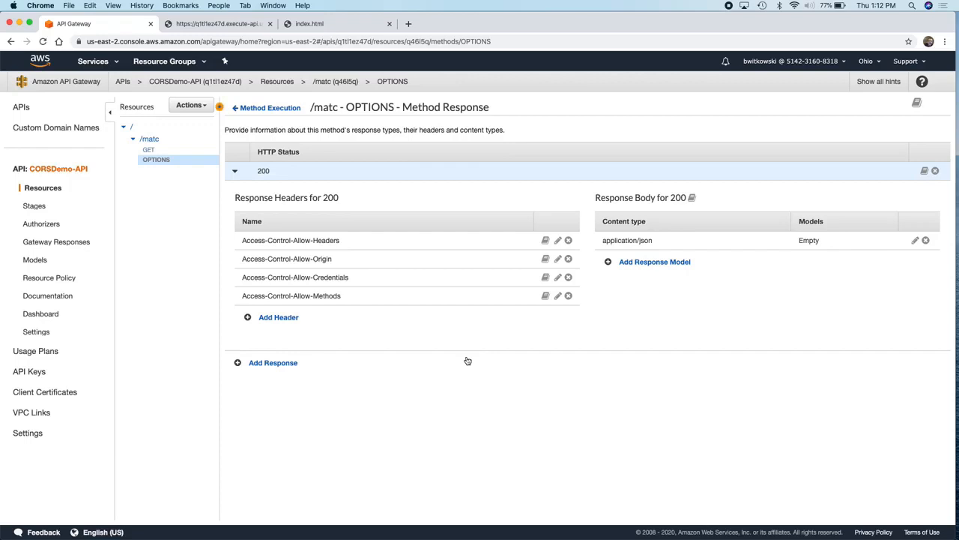
In the OPTIONS integration response's 200 header mappings, map Access-Control-Allow-Headers to 'Content-Type,X-Amz-Date,Authorization,X-Api-Key,X-Amz-Security-Token'.
left_click(276, 107)
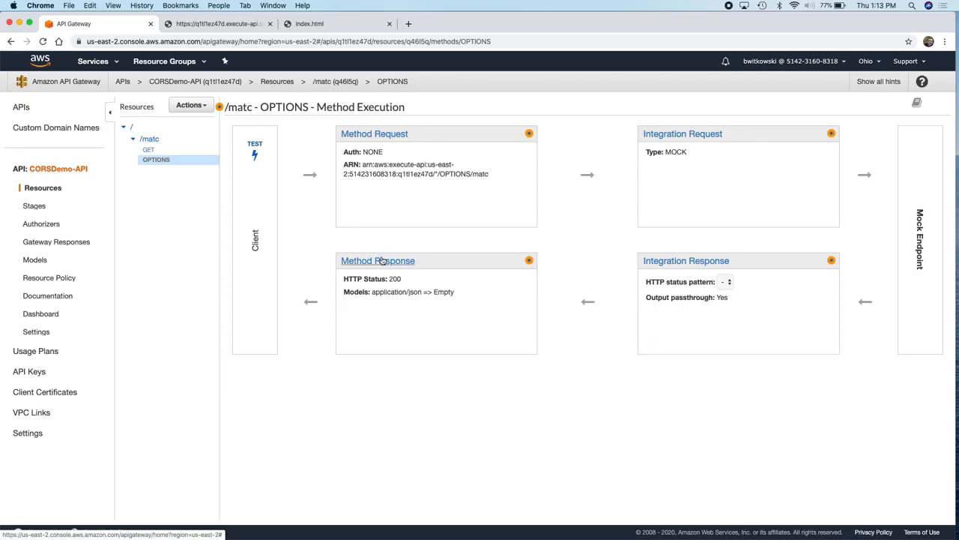
left_click(695, 260)
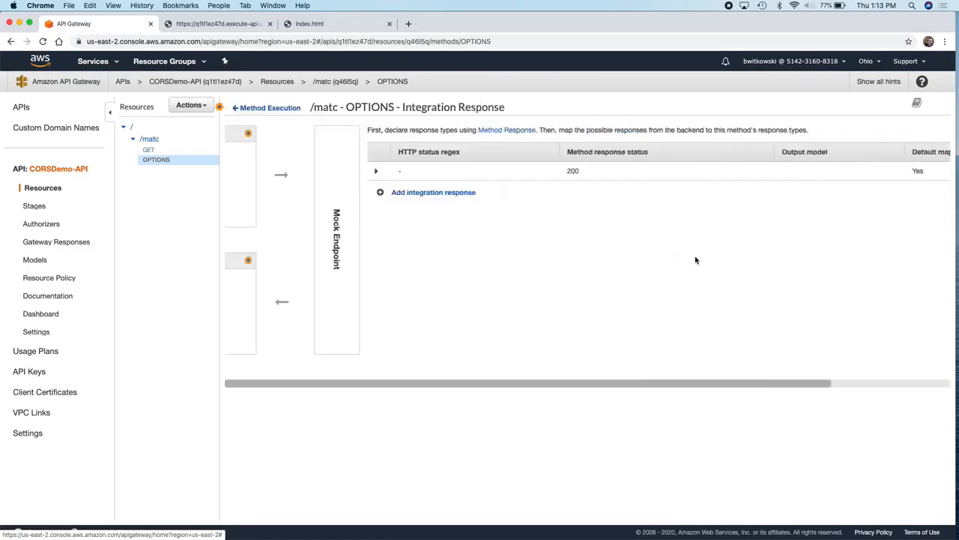
left_click(233, 172)
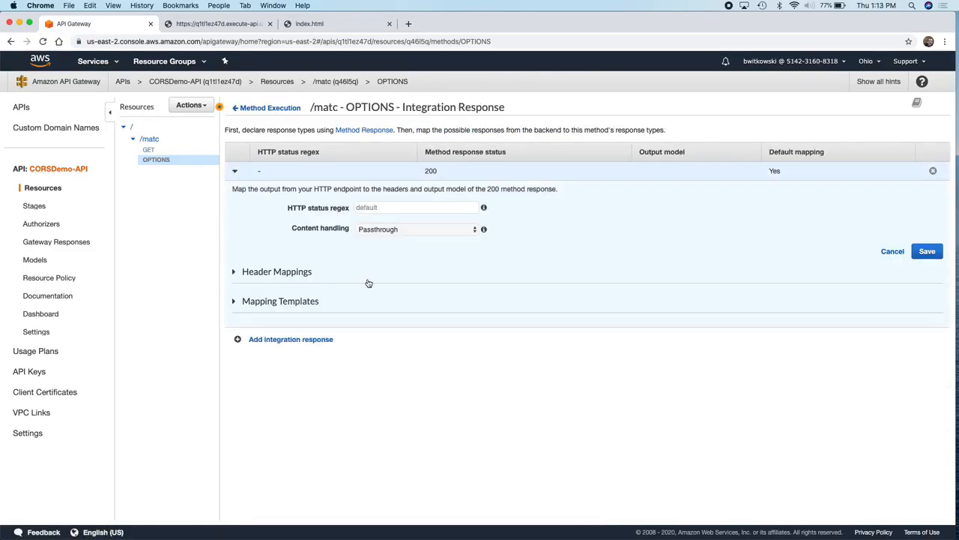
left_click(234, 272)
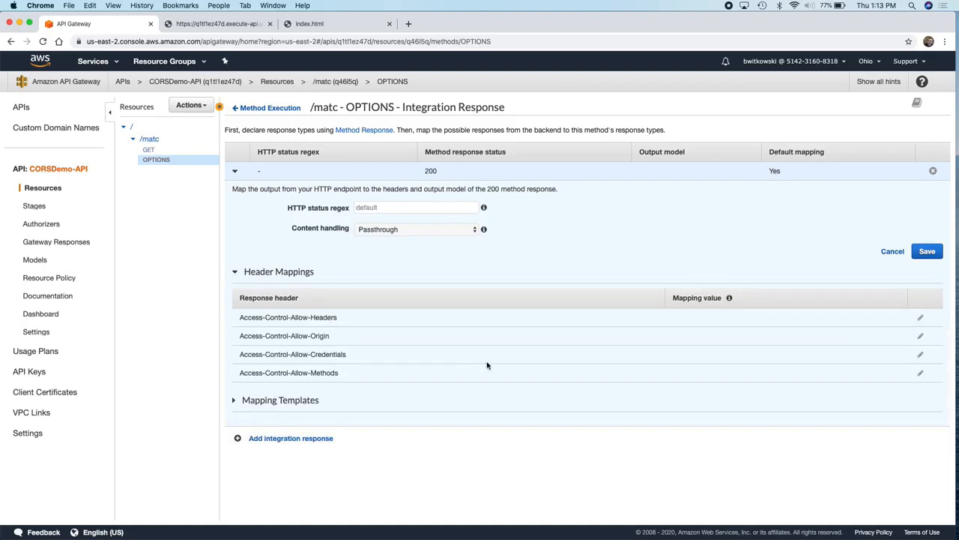
left_click(921, 320)
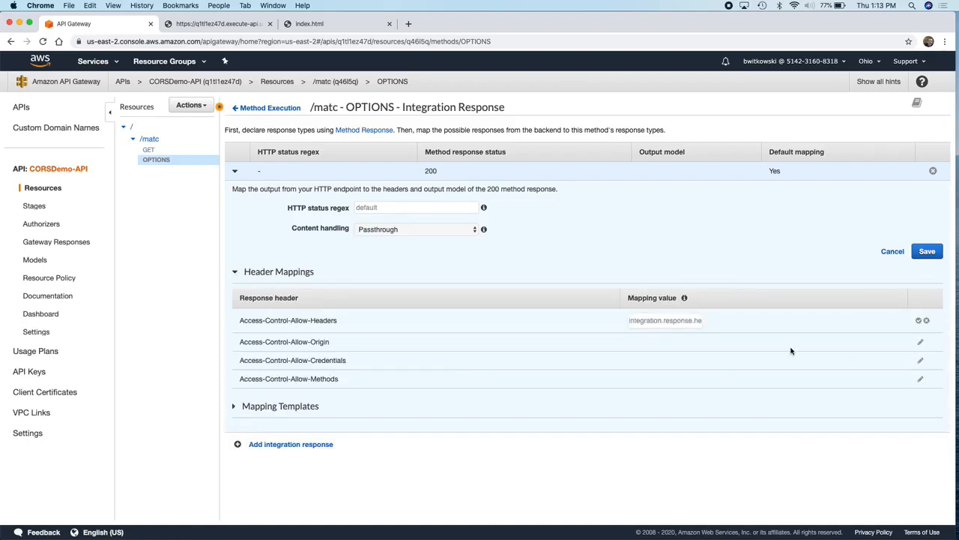
left_click(681, 321)
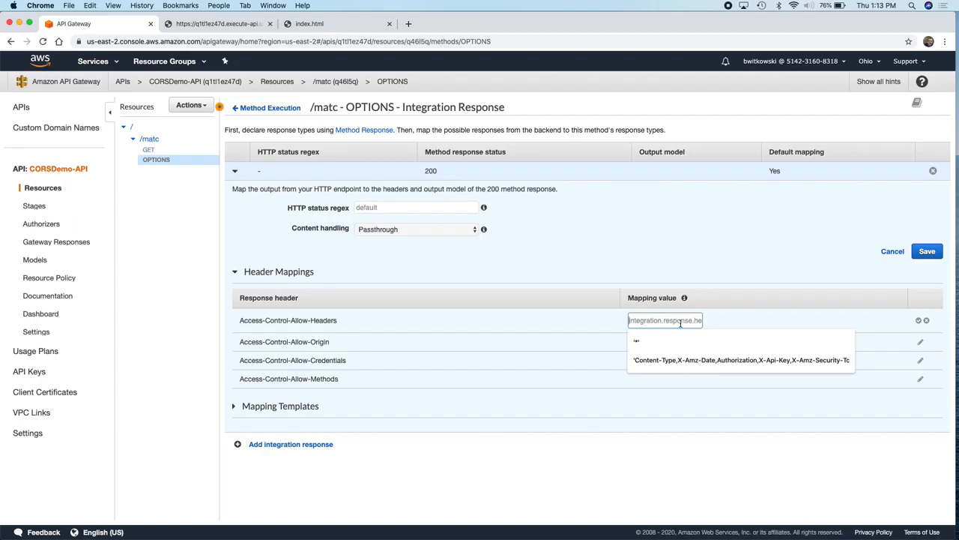
type("'Content-Type,X-Amz-Date,A")
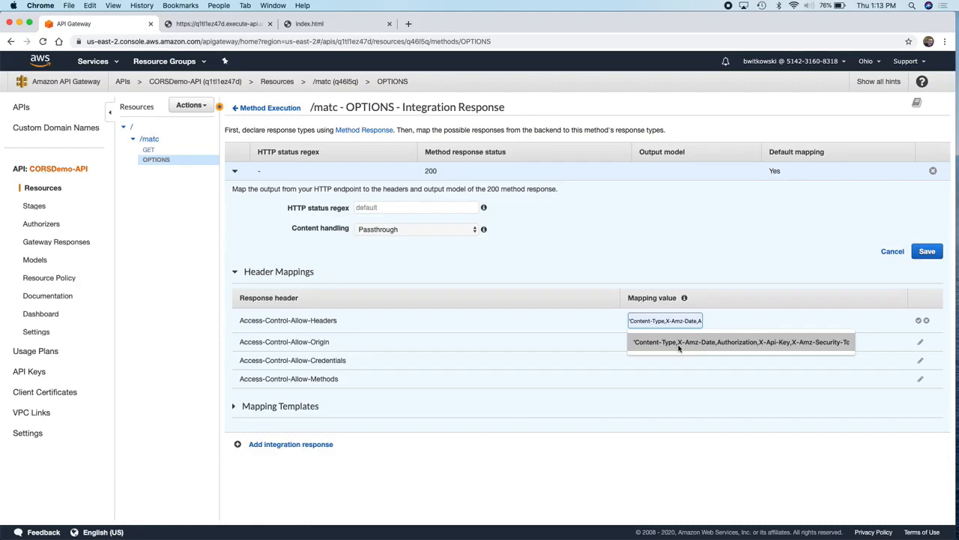
left_click(810, 342)
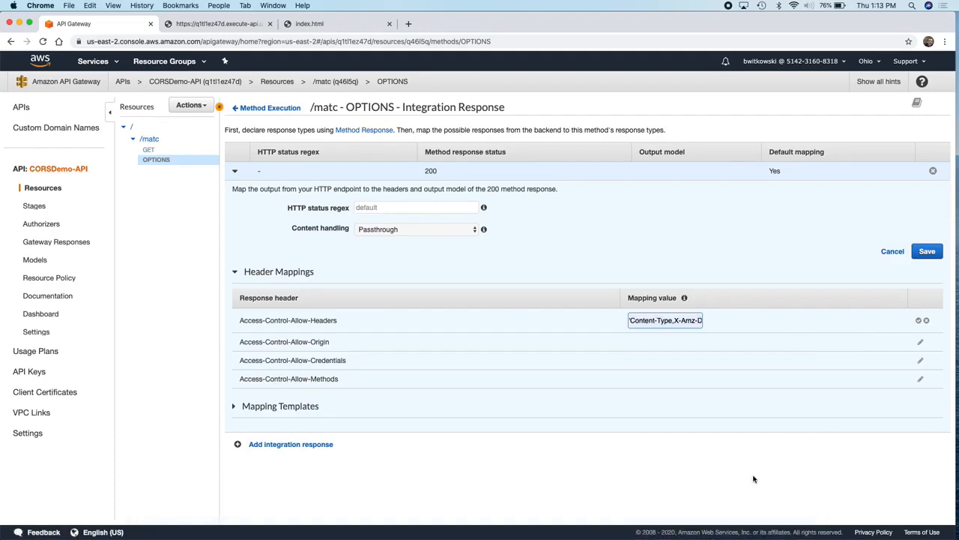
left_click(918, 320)
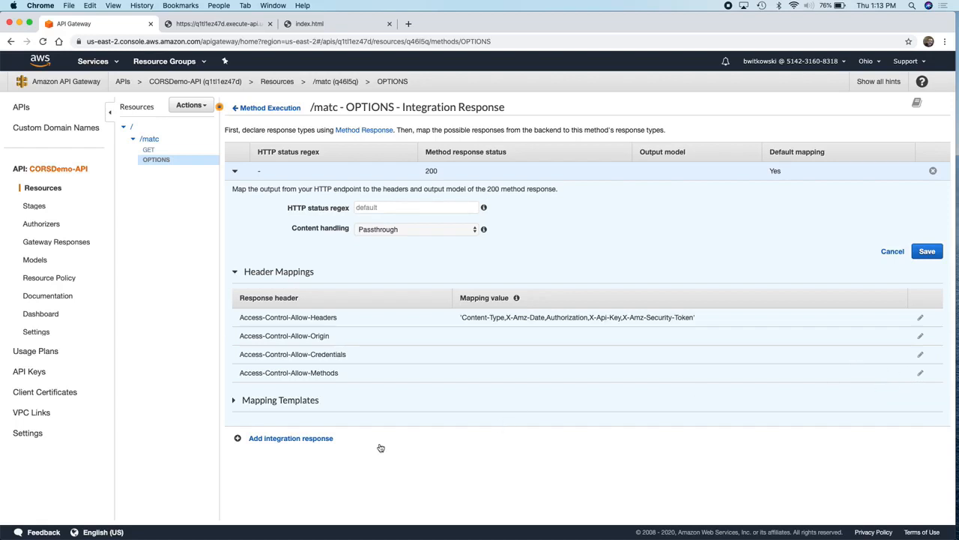
Map the Access-Control-Allow-Origin header to '*' in the OPTIONS integration response.
left_click(920, 337)
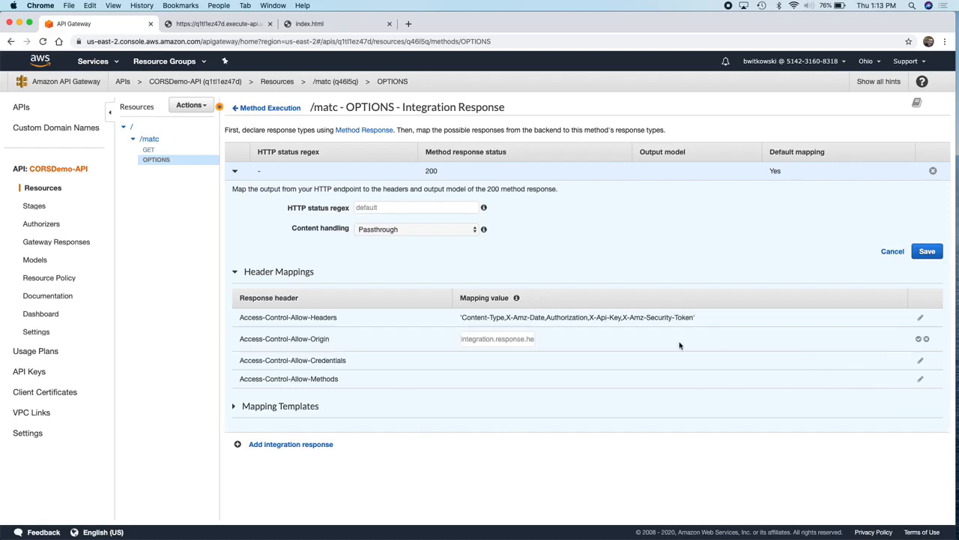
left_click(496, 341)
type("'*'")
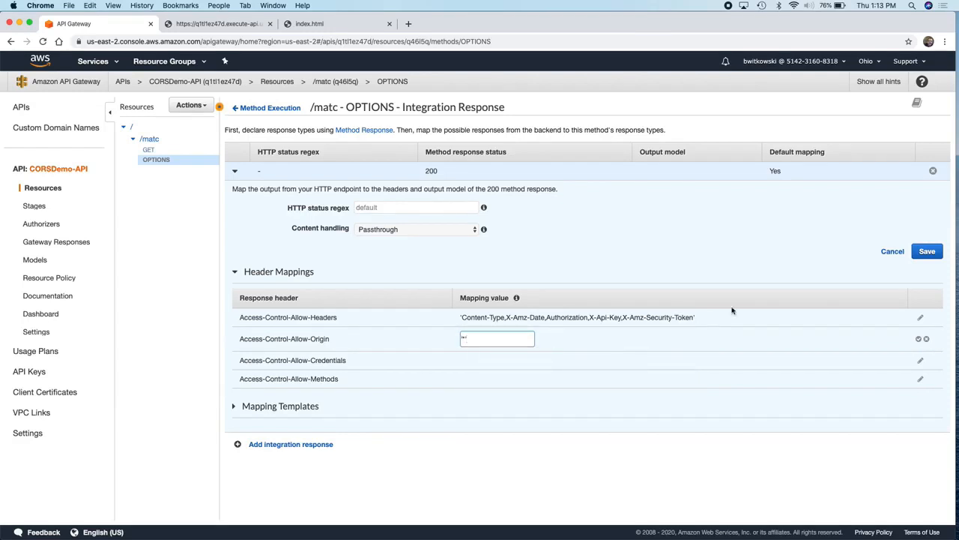
left_click(918, 339)
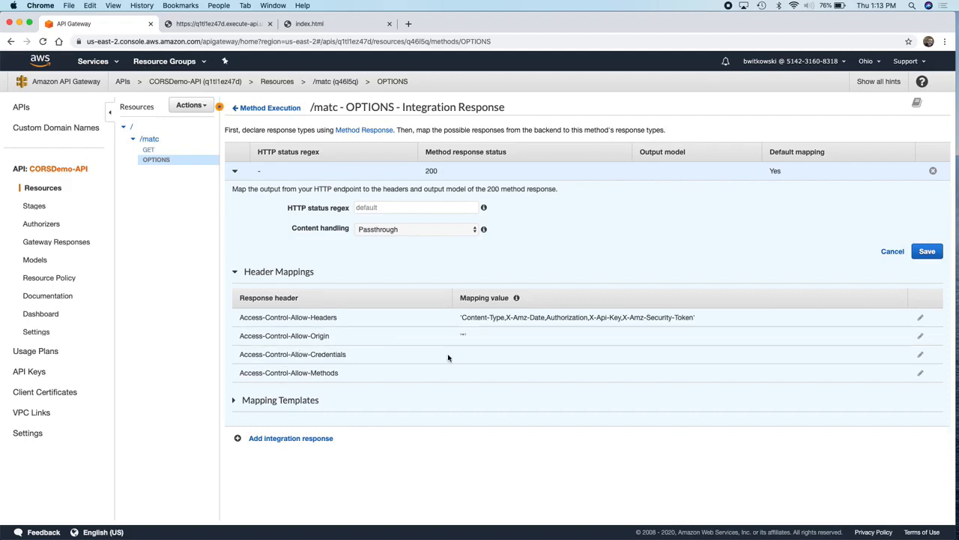
Map Access-Control-Allow-Credentials to 'true' and Access-Control-Allow-Methods to 'GET' in the OPTIONS integration response.
left_click(921, 357)
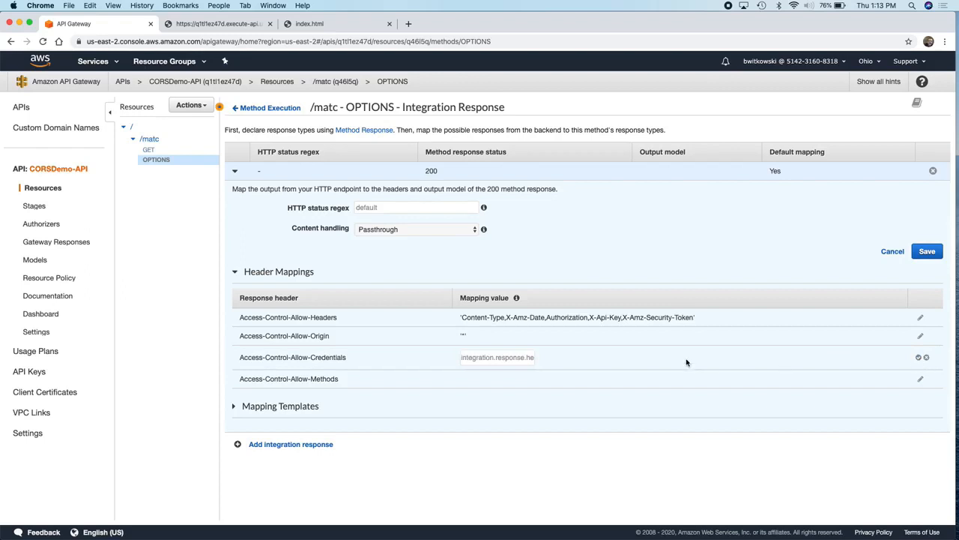
left_click(496, 358)
type("'true'")
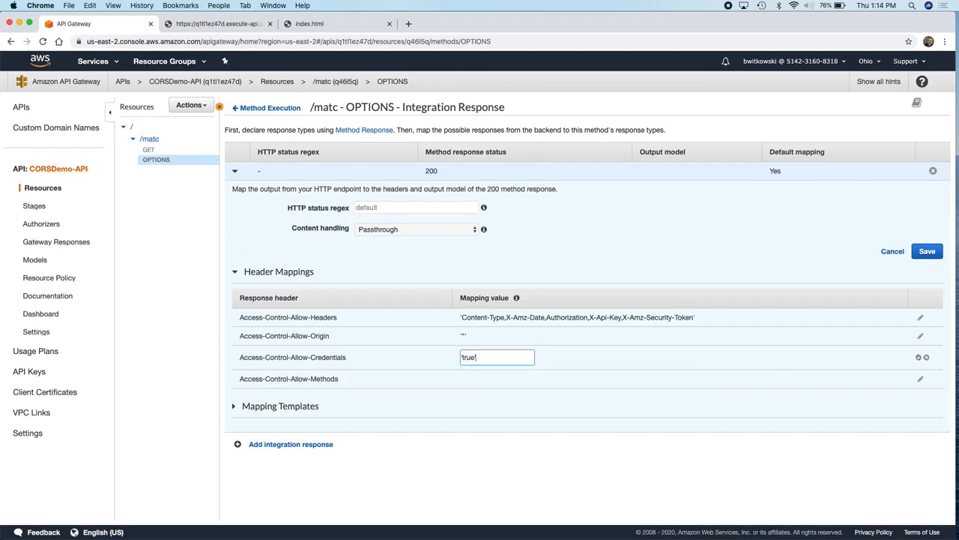
left_click(918, 356)
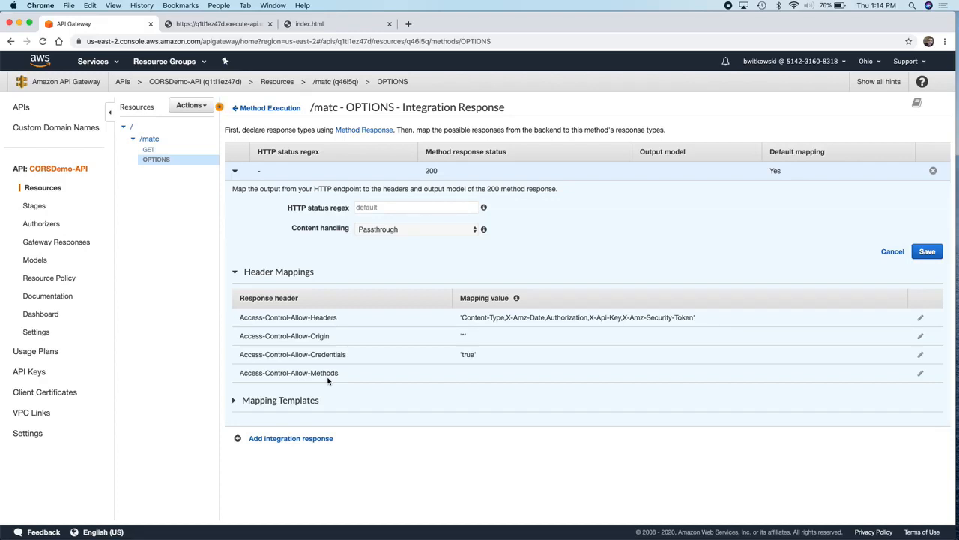
left_click(921, 374)
type("'GET")
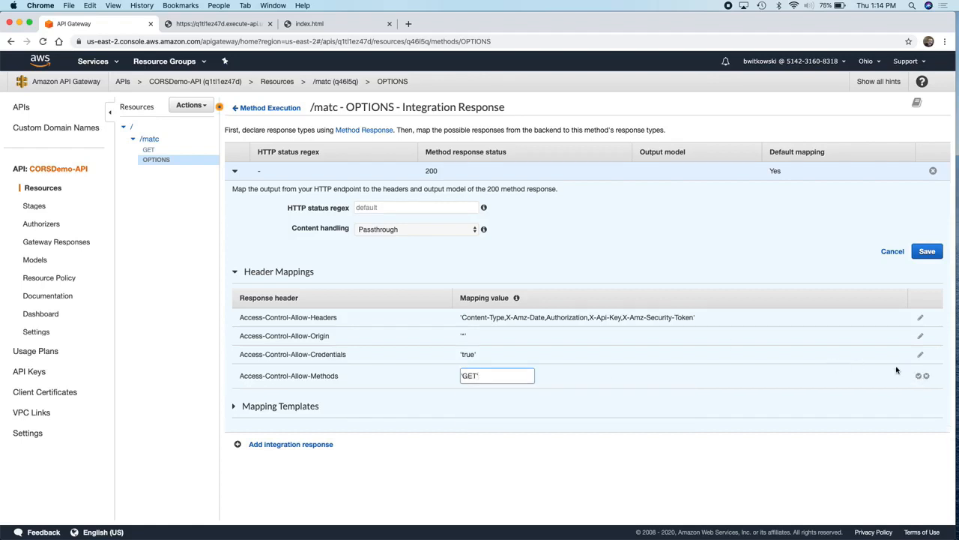
left_click(919, 376)
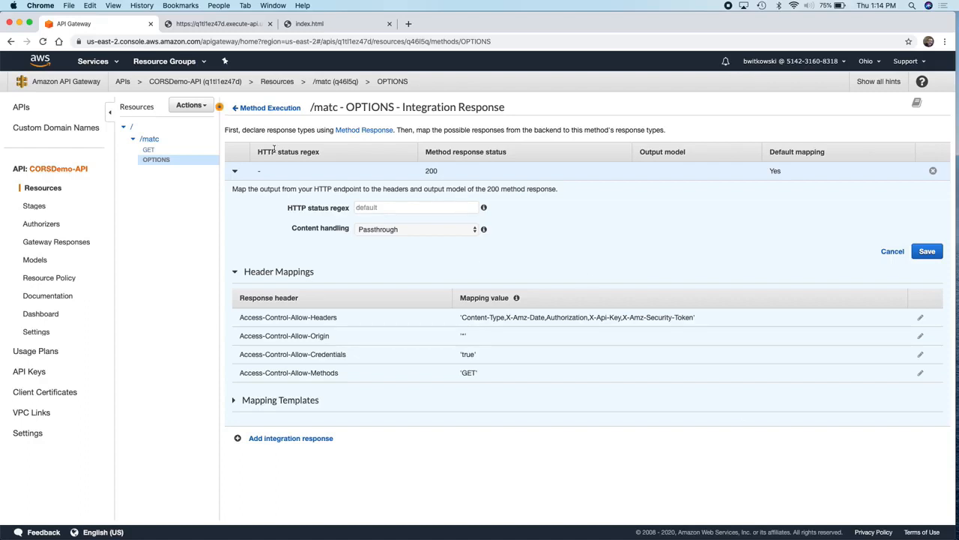
Add the response header Access-Control-Allow-Headers to the 200 status in the /matc GET method response.
left_click(163, 151)
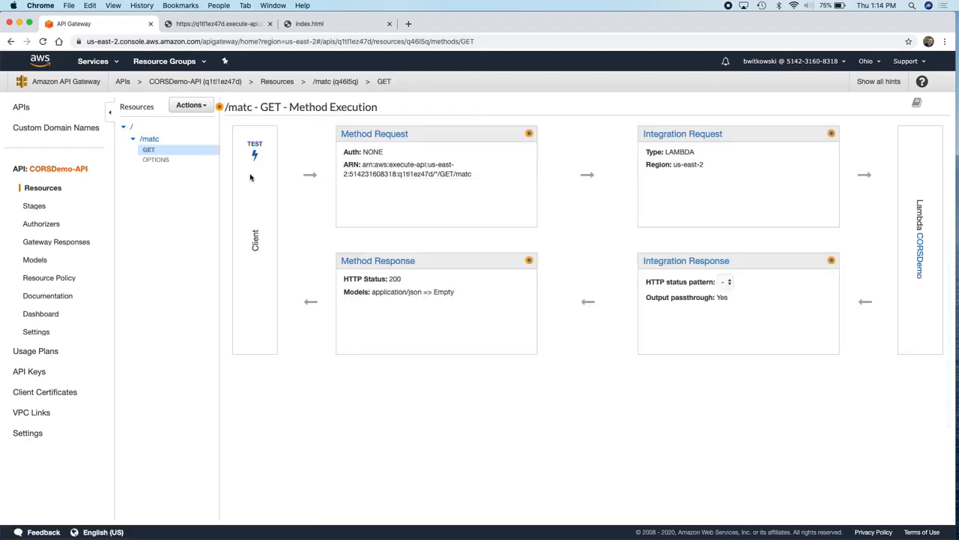
left_click(372, 261)
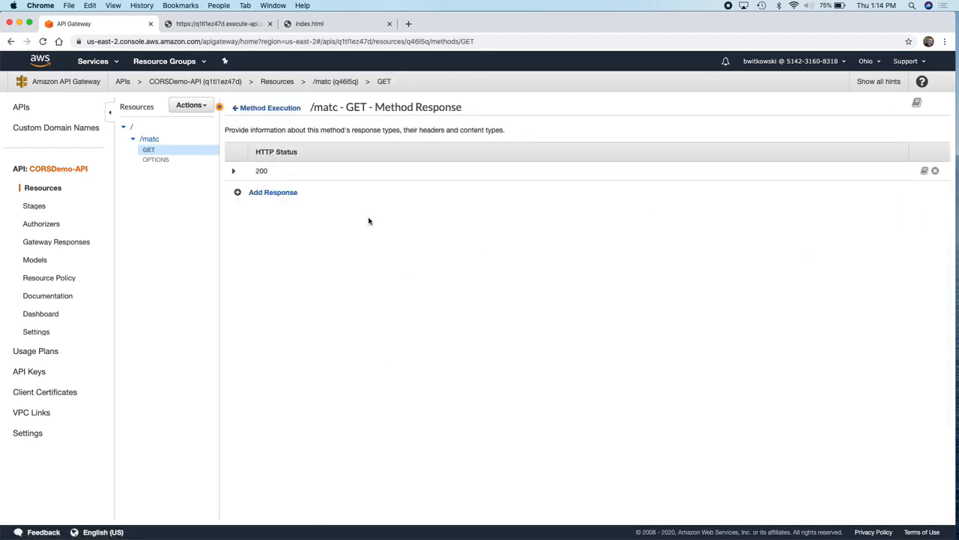
left_click(232, 173)
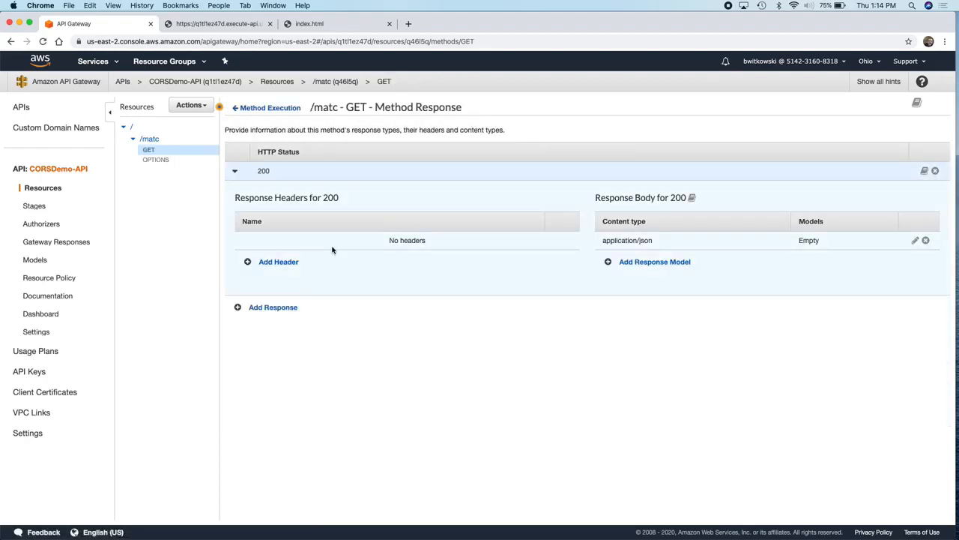
left_click(266, 263)
left_click(263, 245)
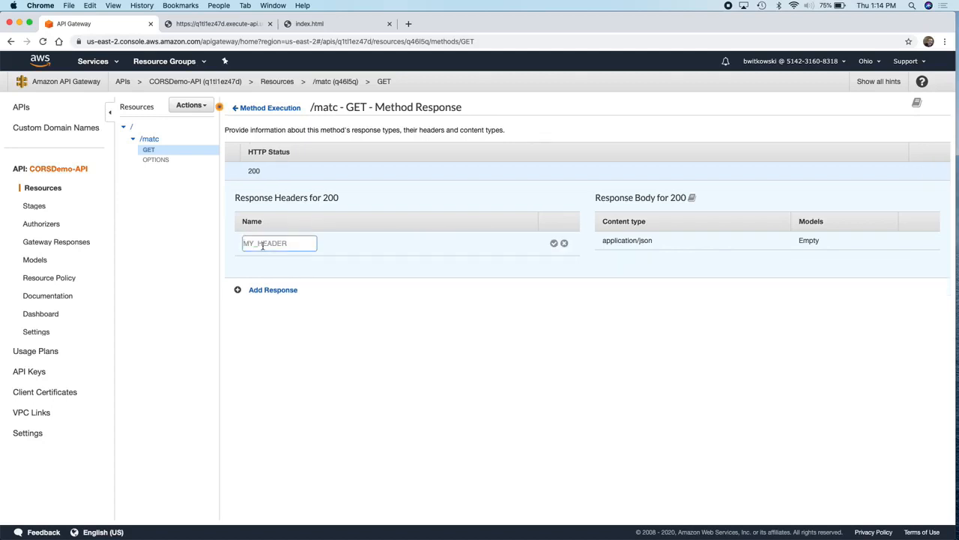
type("Ac")
type("cess-Control")
type("-Allow-Headers")
left_click(554, 243)
Add the response header Access-Control-Allow-Origin to the 200 status in the GET method response.
left_click(266, 261)
left_click(266, 261)
type("Access")
type("-Control")
type("-Allow-Orgin")
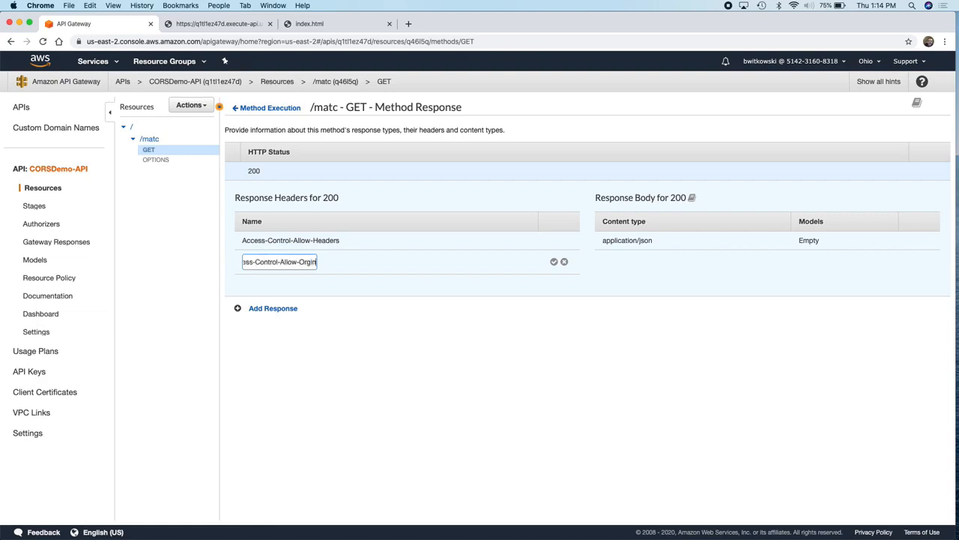
key("BackSpace")
key("BackSpace")
key("BackSpace")
type("igin")
left_click(554, 261)
Add the response headers Access-Control-Allow-Credentials and Access-Control-Allow-Methods to the 200 status of the GET method response.
left_click(299, 279)
left_click(305, 276)
type("Access-Control-Allow-Credentials")
left_click(555, 279)
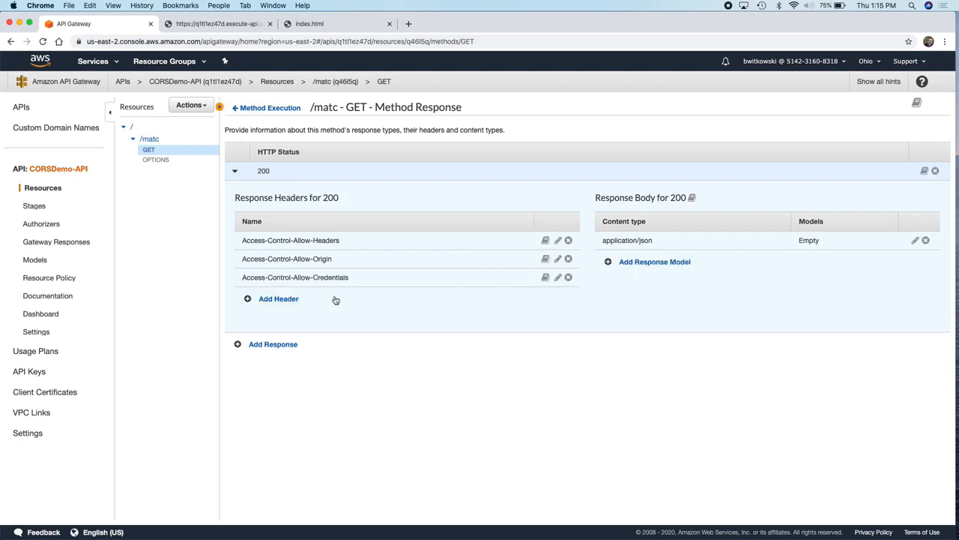
left_click(292, 298)
type("Access-Control-")
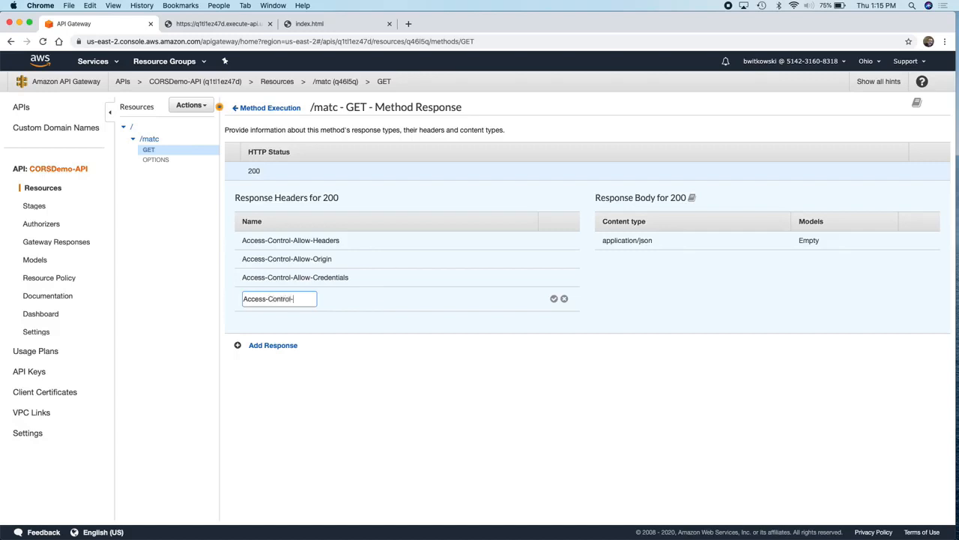
type("Allow-Methods")
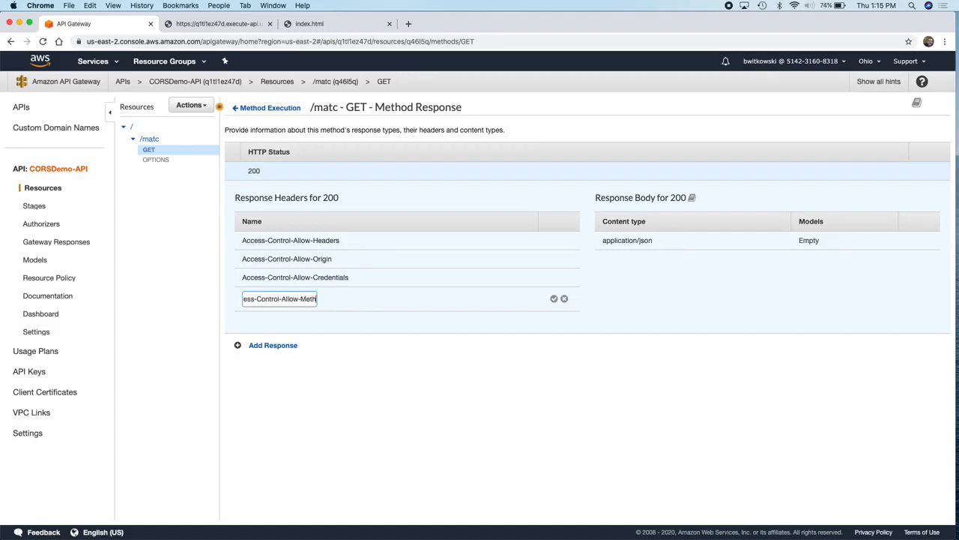
left_click(554, 299)
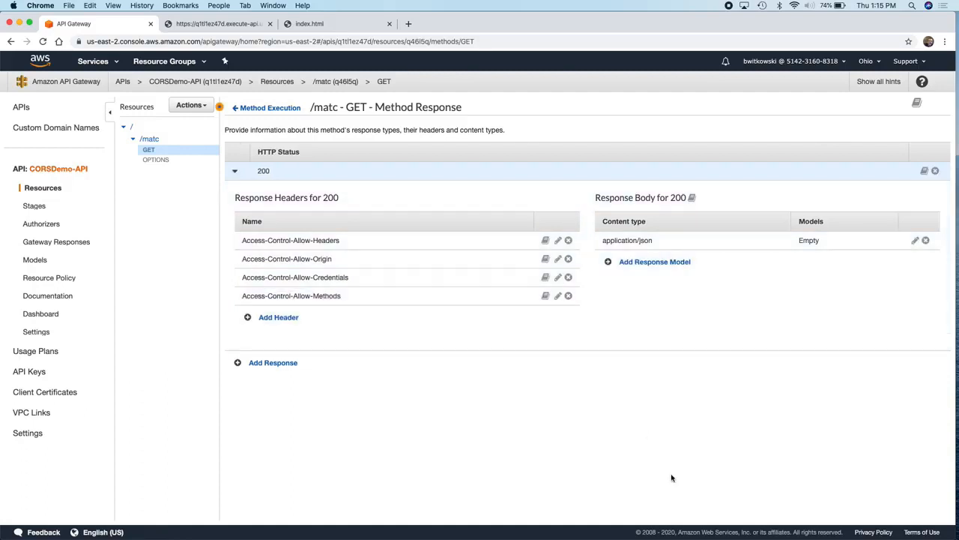
Map Access-Control-Allow-Headers to 'Content-Type,X-Amz-Date,Authorization,X-Api-Key,X-Amz-Security-Token' in the /matc GET method's 200 integration response.
left_click(264, 108)
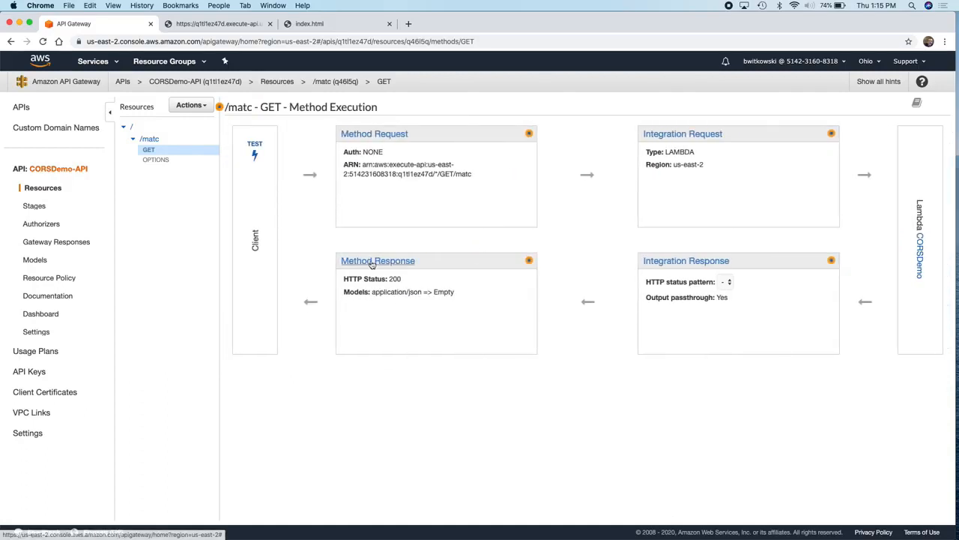
left_click(676, 261)
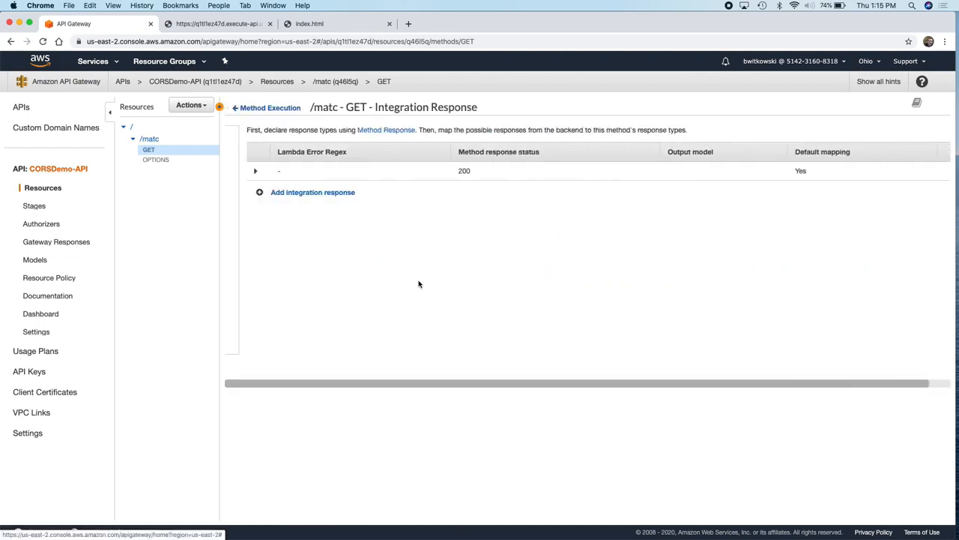
left_click(234, 172)
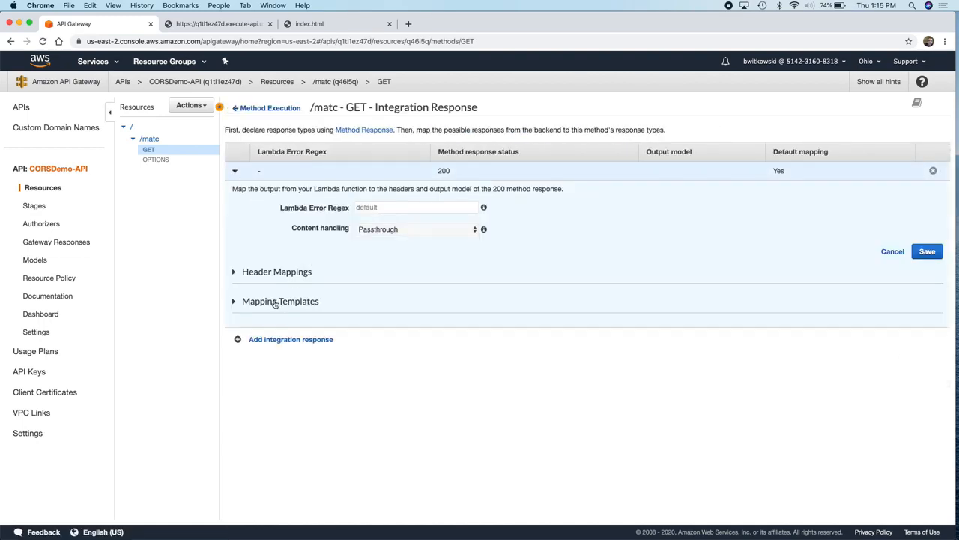
left_click(234, 271)
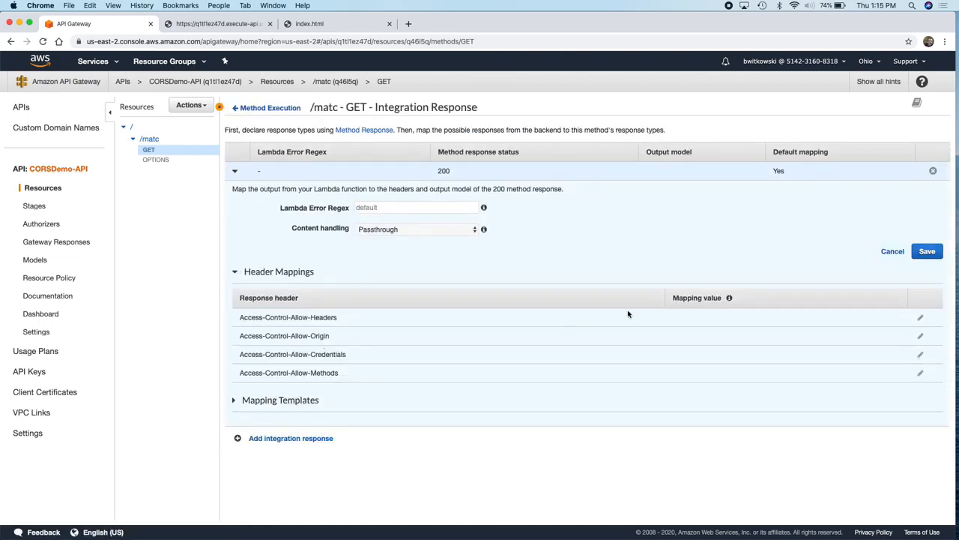
left_click(921, 317)
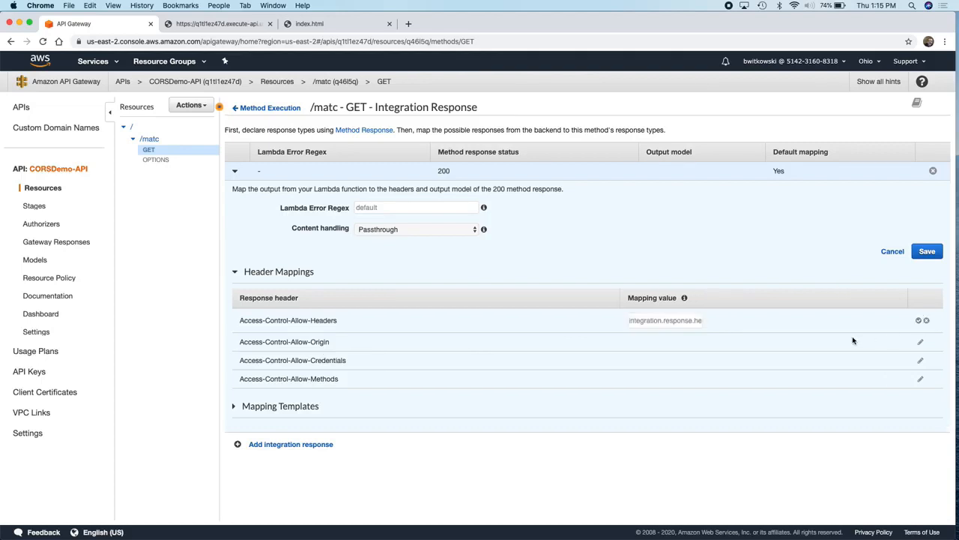
left_click(666, 320)
left_click(682, 359)
left_click(919, 320)
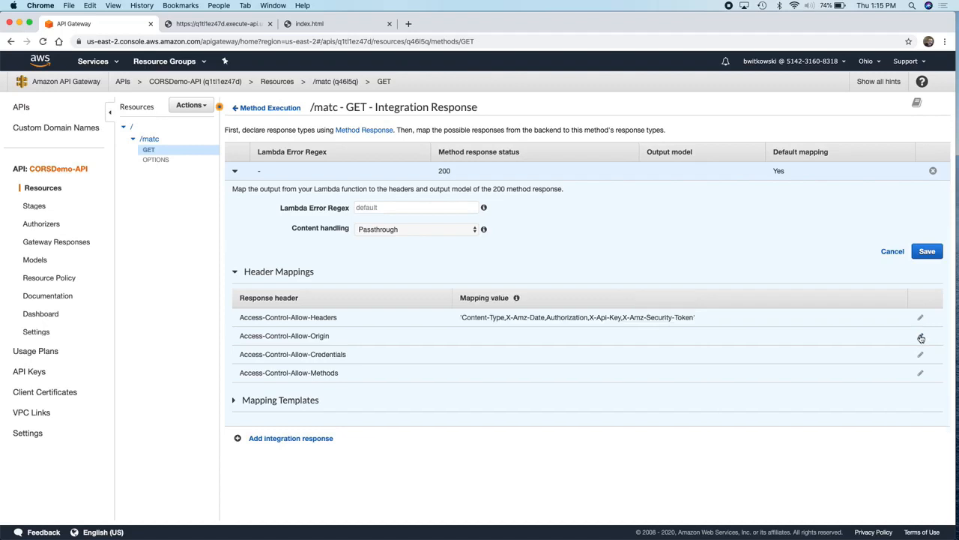
Map Access-Control-Allow-Origin to '*' in the GET integration response's header mappings.
left_click(921, 337)
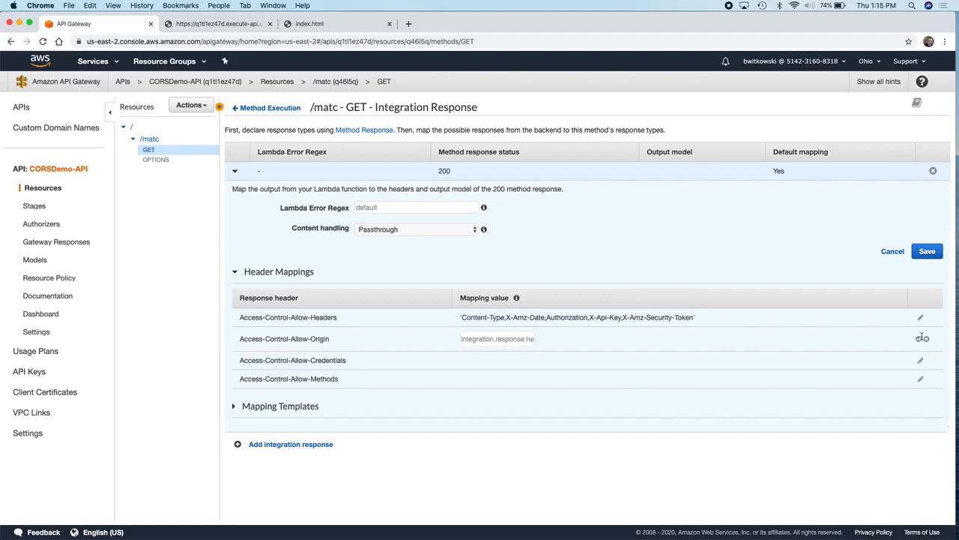
left_click(513, 335)
type("'*'")
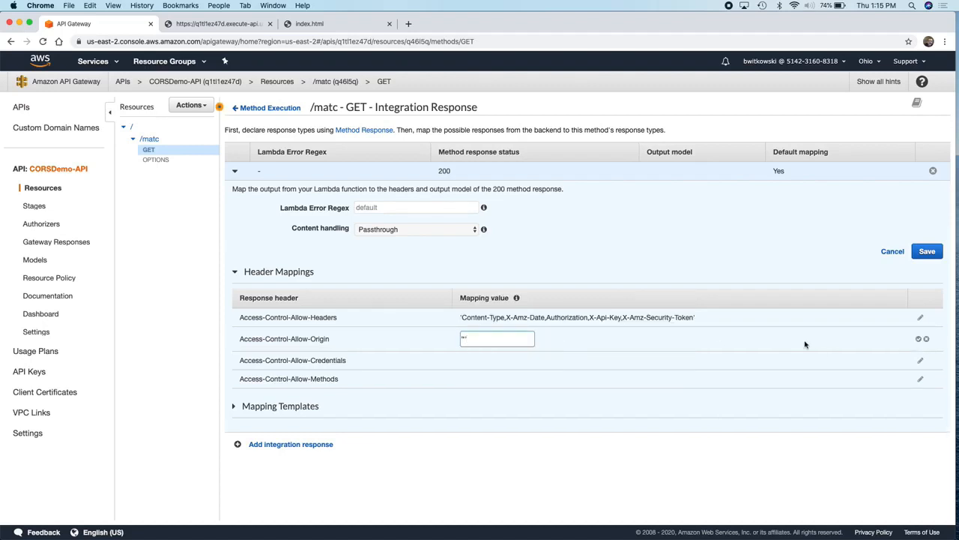
left_click(919, 339)
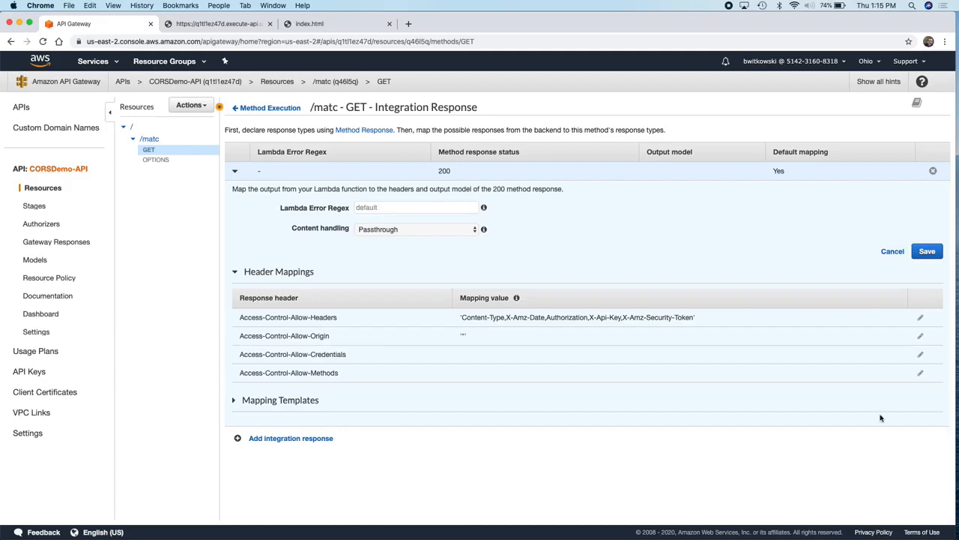
Map Access-Control-Allow-Credentials to 'true' in the GET integration response's header mappings.
left_click(920, 353)
left_click(918, 359)
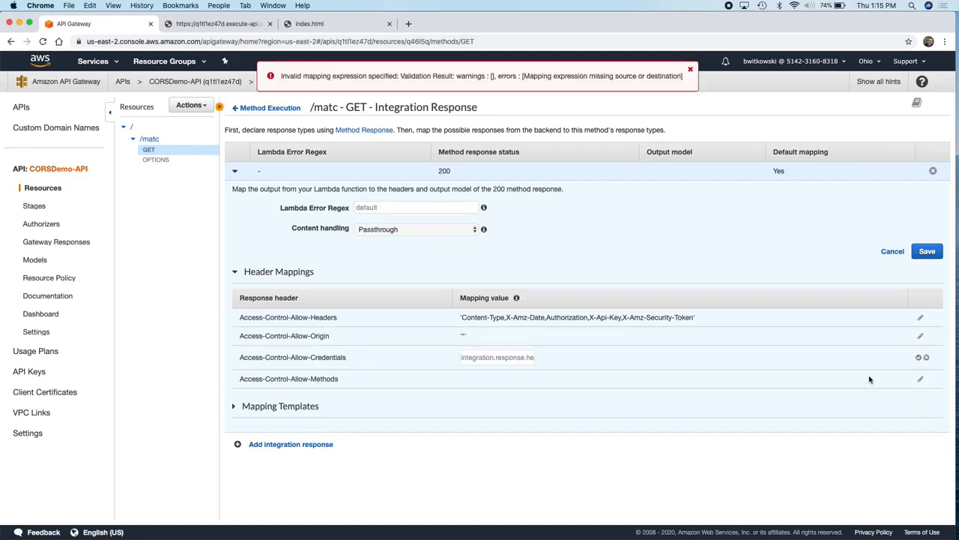
left_click(522, 357)
type("'Tr")
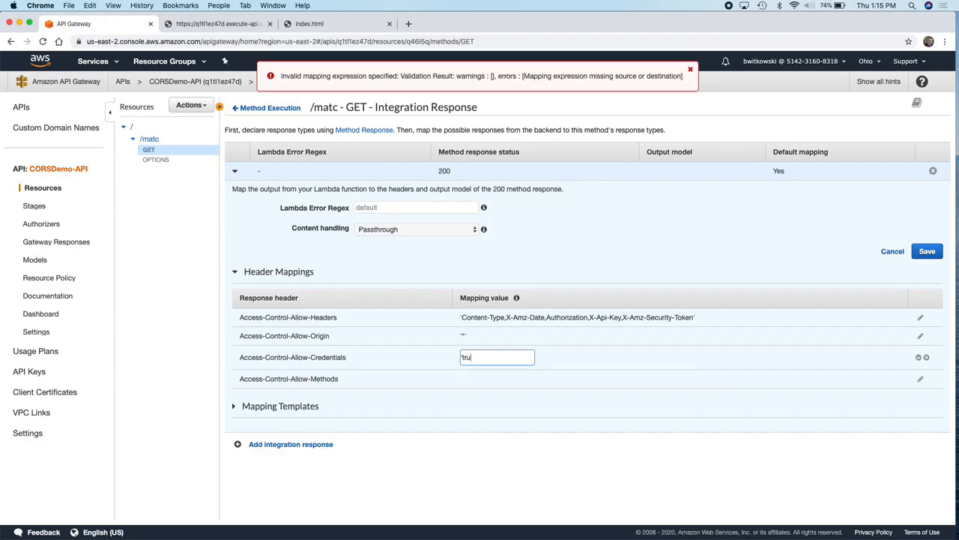
left_click(918, 357)
Map Access-Control-Allow-Methods to 'GET' in the GET integration response's header mappings.
left_click(920, 375)
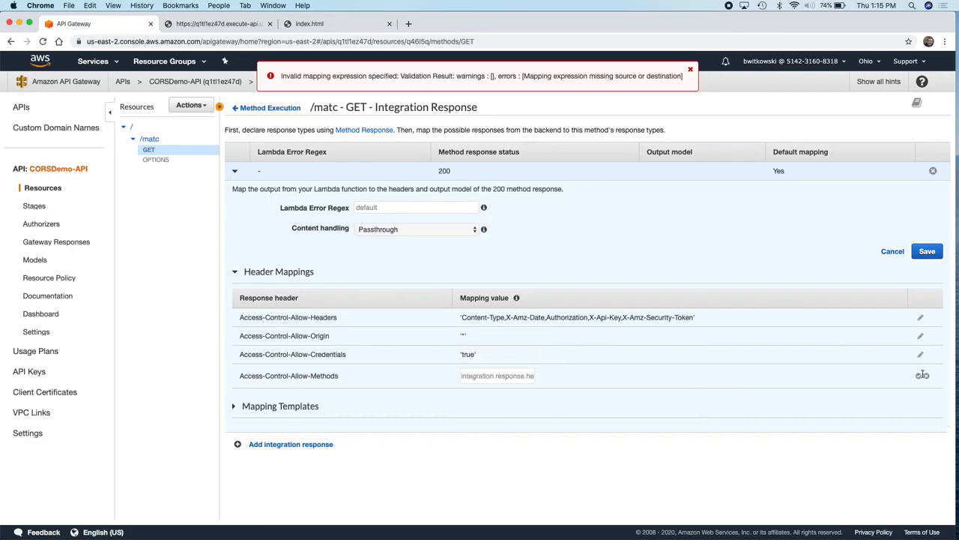
left_click(480, 375)
type("'GET")
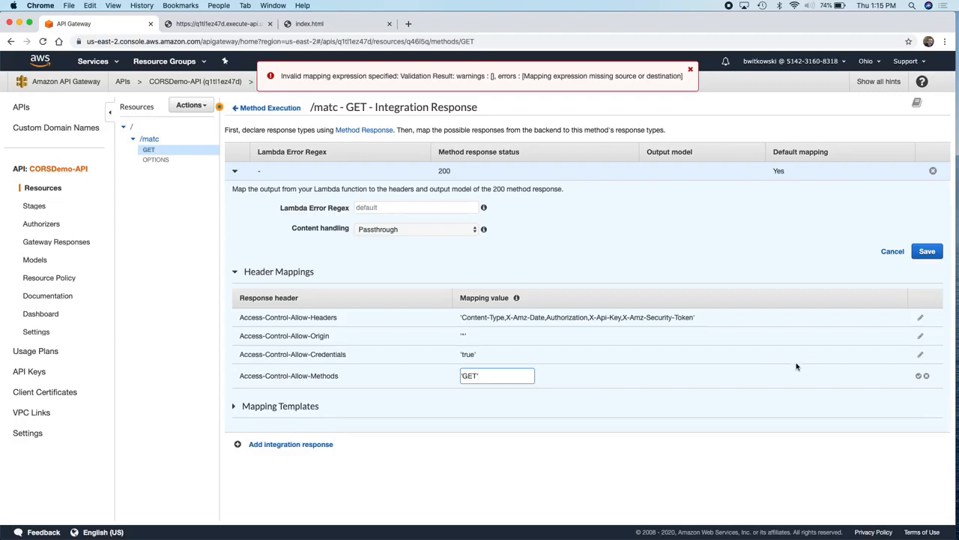
left_click(918, 375)
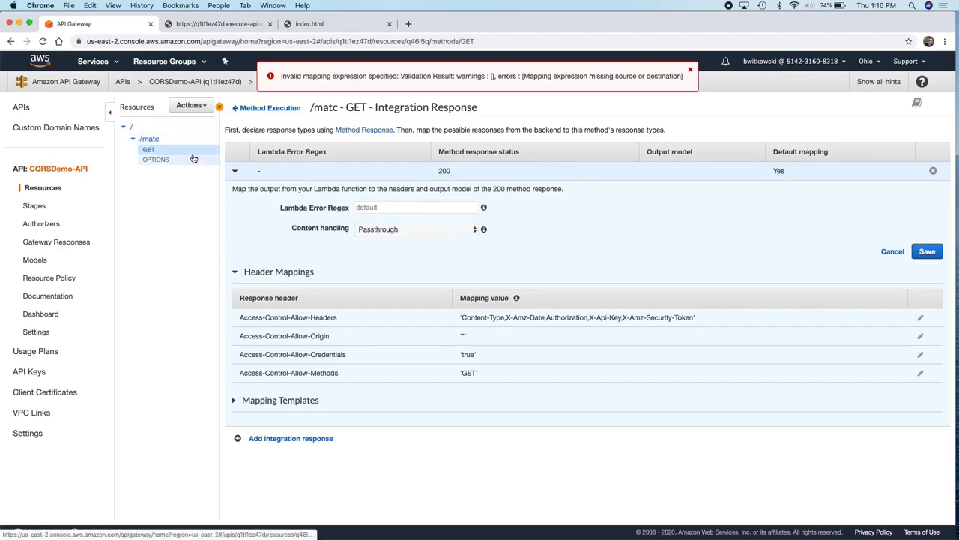
Deploy the CORSDemo API to the development stage and dismiss the error banner.
left_click(191, 105)
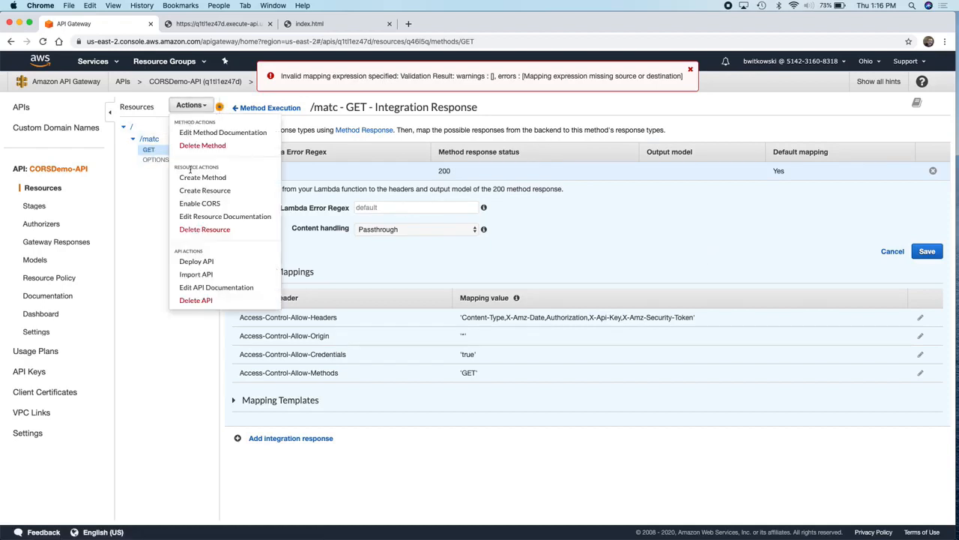
left_click(197, 261)
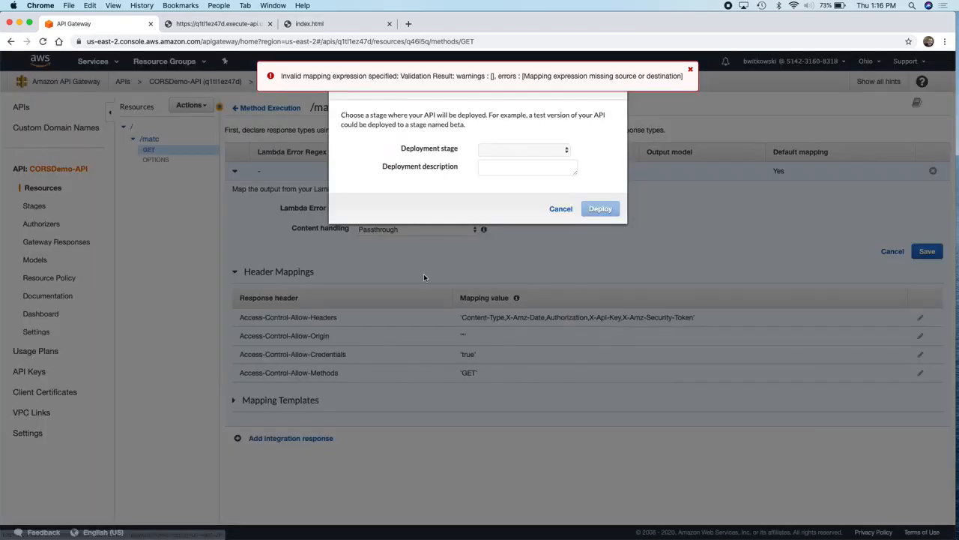
left_click(527, 152)
left_click(527, 158)
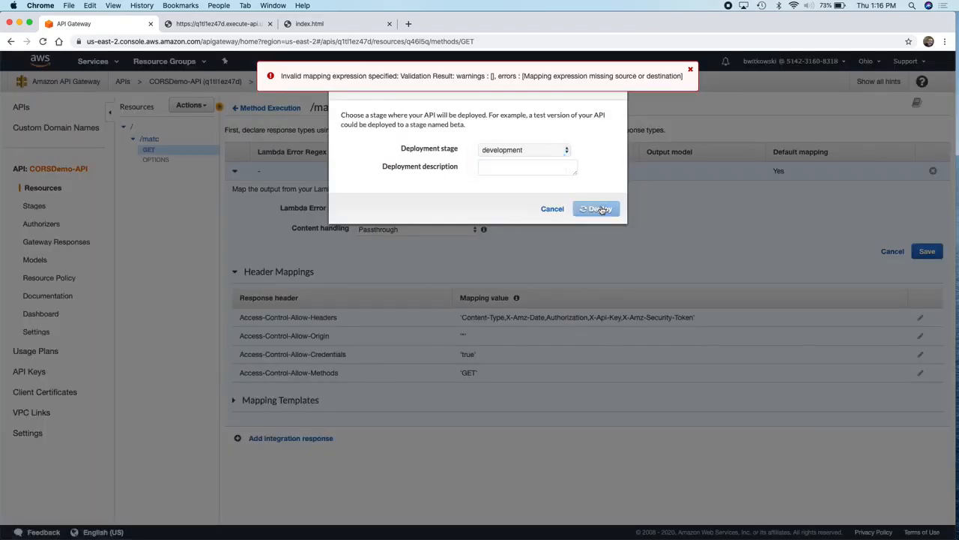
left_click(599, 208)
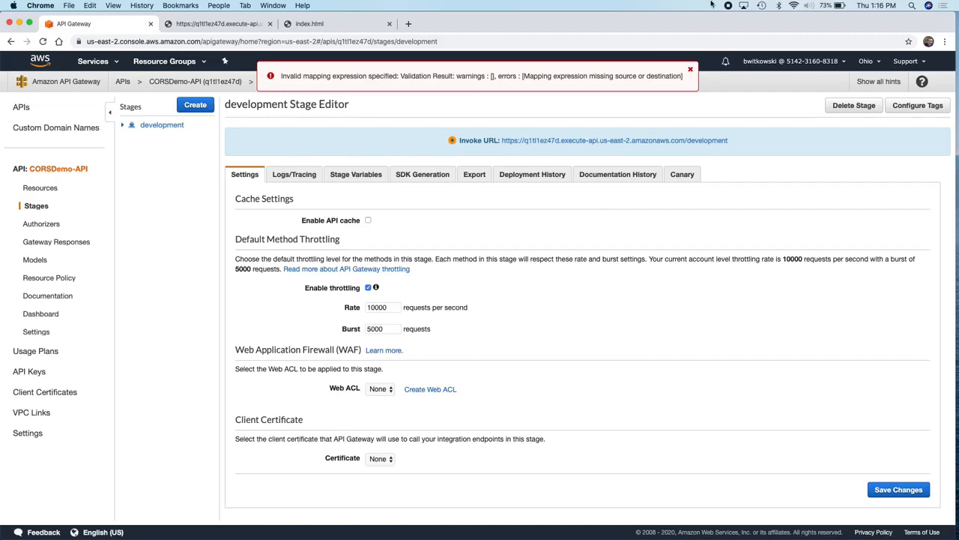
left_click(690, 70)
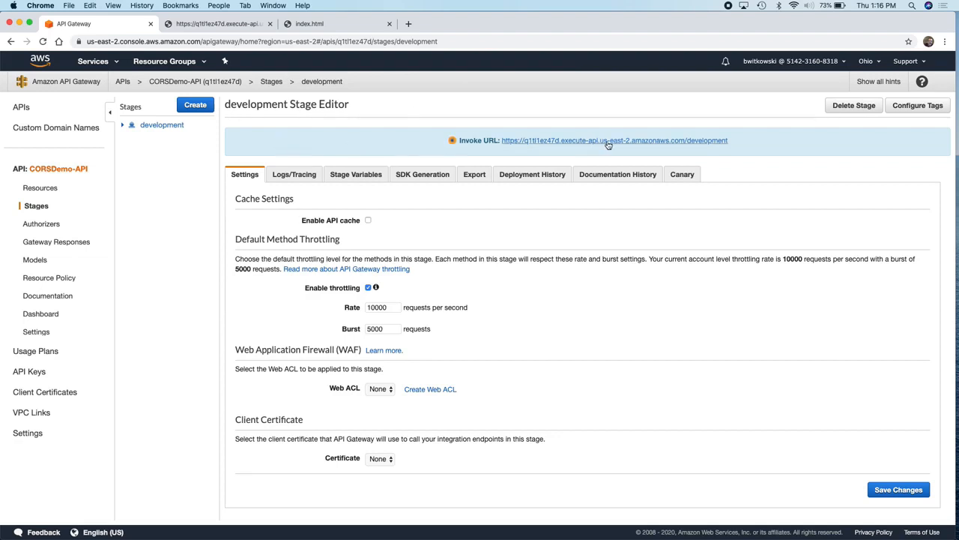
Open the invoke URL of the /matc GET method in the development stage to check its response.
left_click(125, 128)
left_click(155, 158)
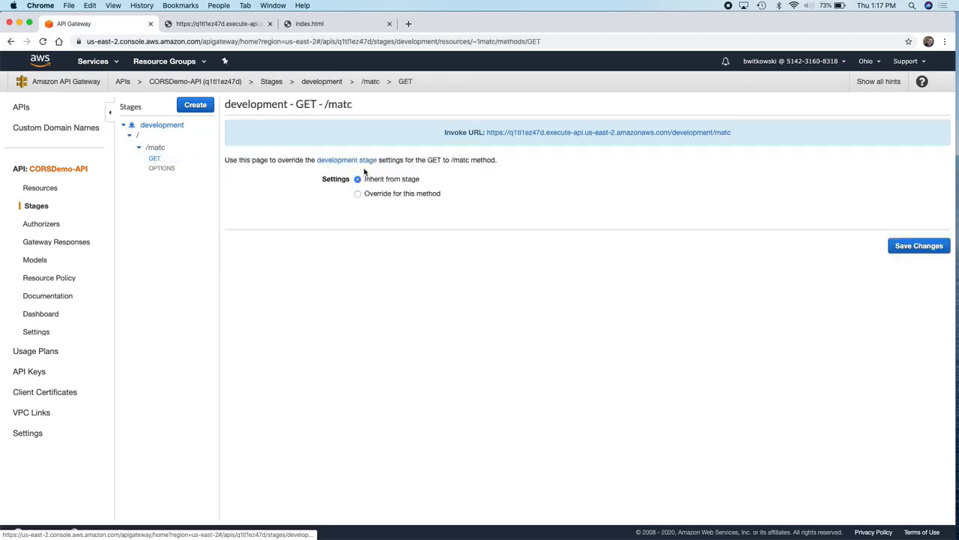
left_click(563, 133)
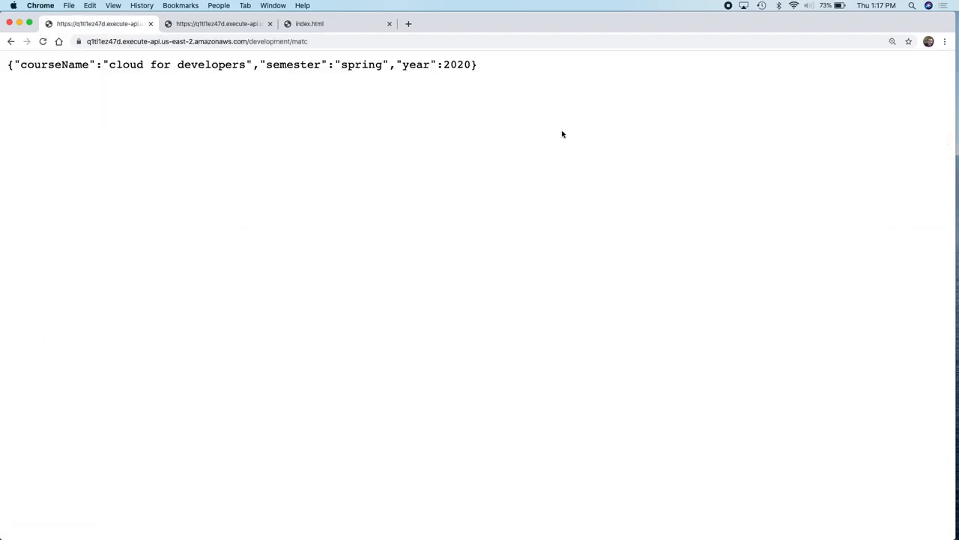
Reload the local index.html page twice to test its cross-origin API request, closing the alert each time.
key("super+Tab")
key("super+Tab")
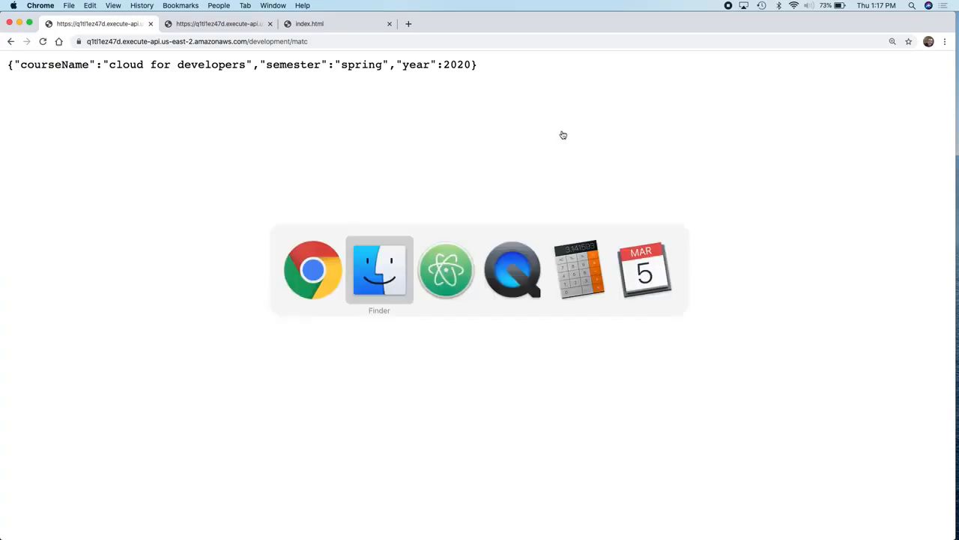
key("ctrl+Up")
left_click(395, 194)
left_click(338, 22)
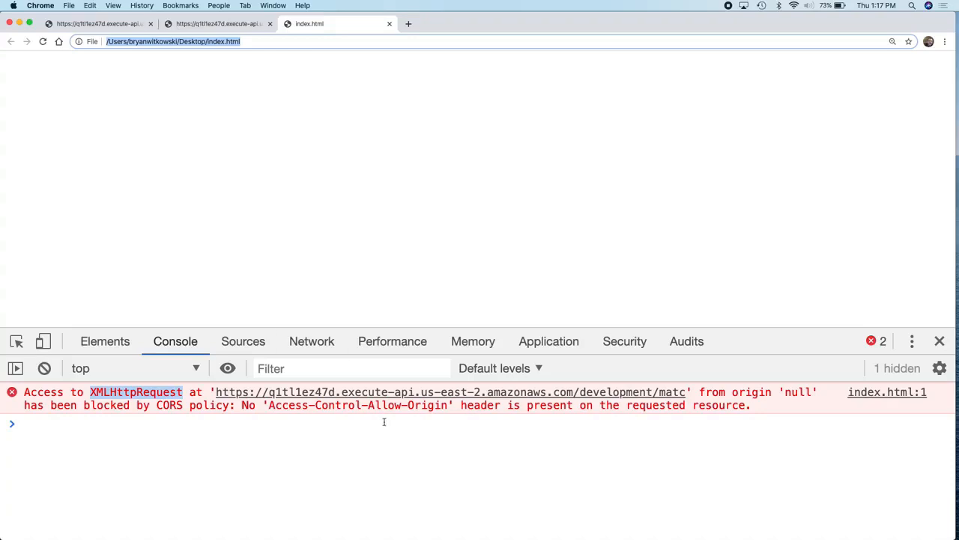
left_click(42, 41)
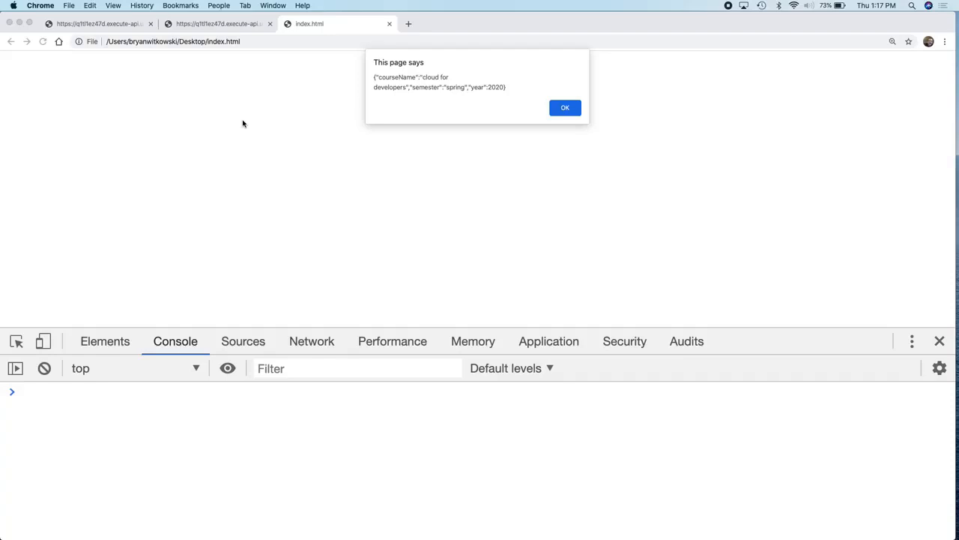
left_click(561, 113)
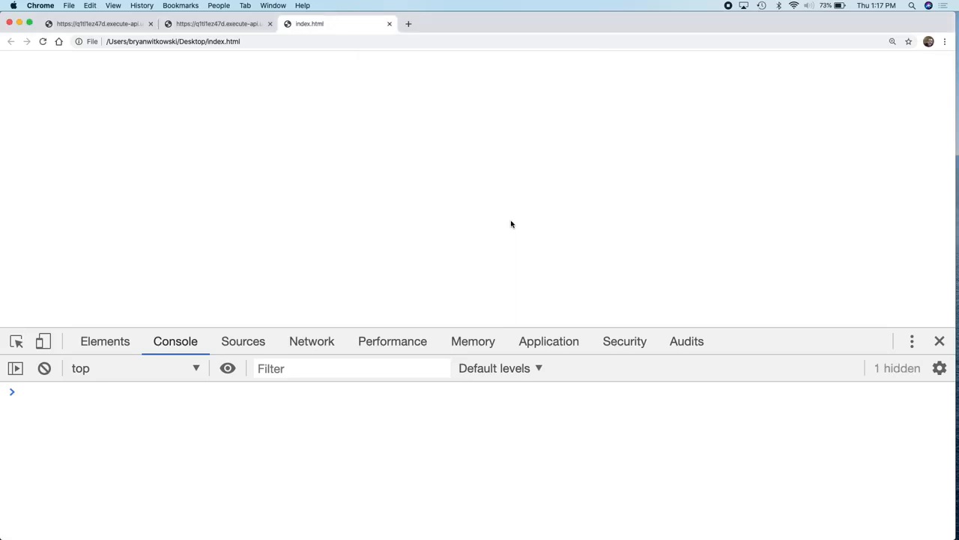
left_click(42, 42)
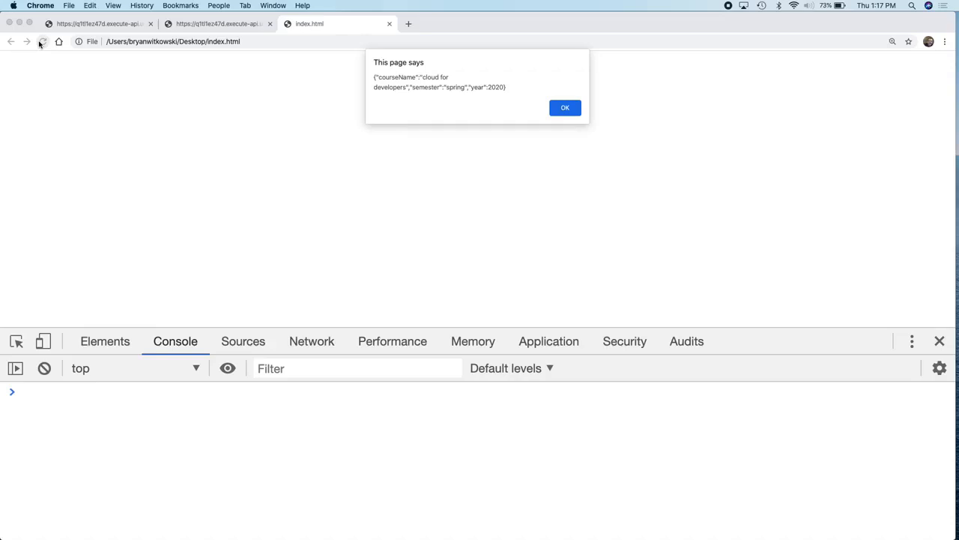
left_click(572, 113)
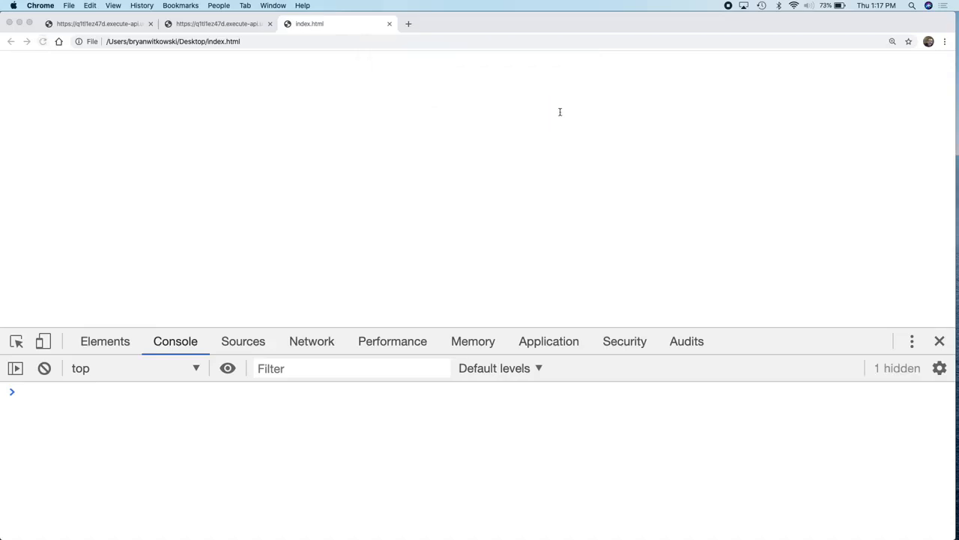
Return to the API Gateway console and view the /matc OPTIONS method in the development stage.
left_click(180, 24)
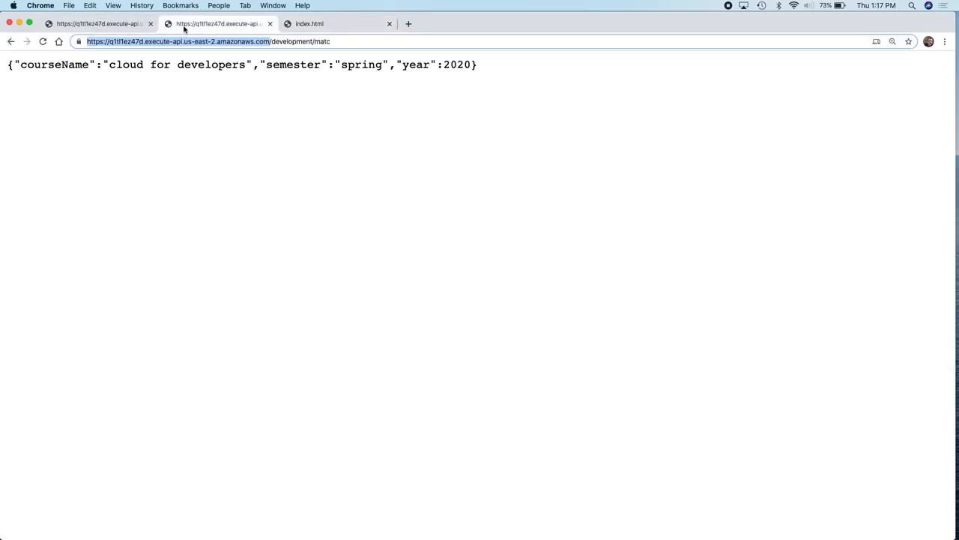
left_click(10, 42)
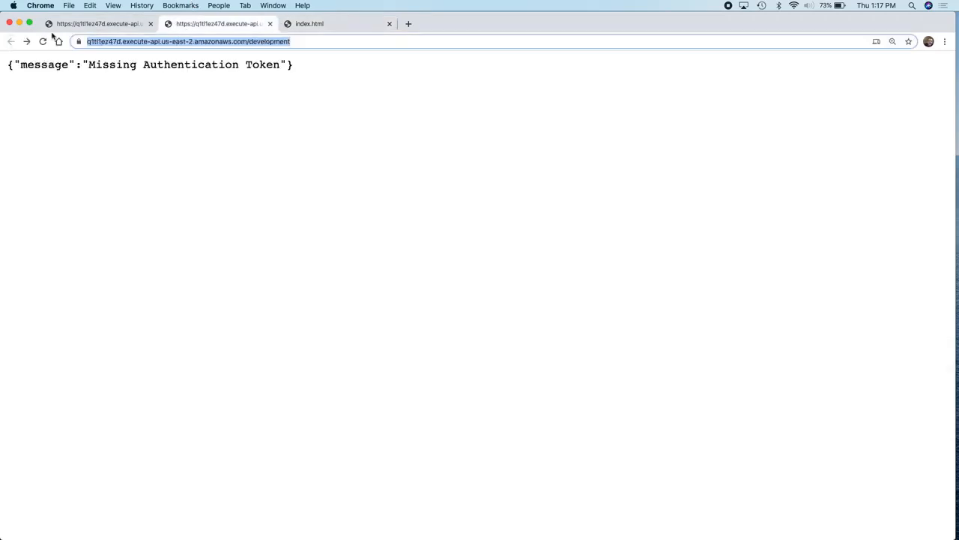
left_click(84, 28)
left_click(10, 42)
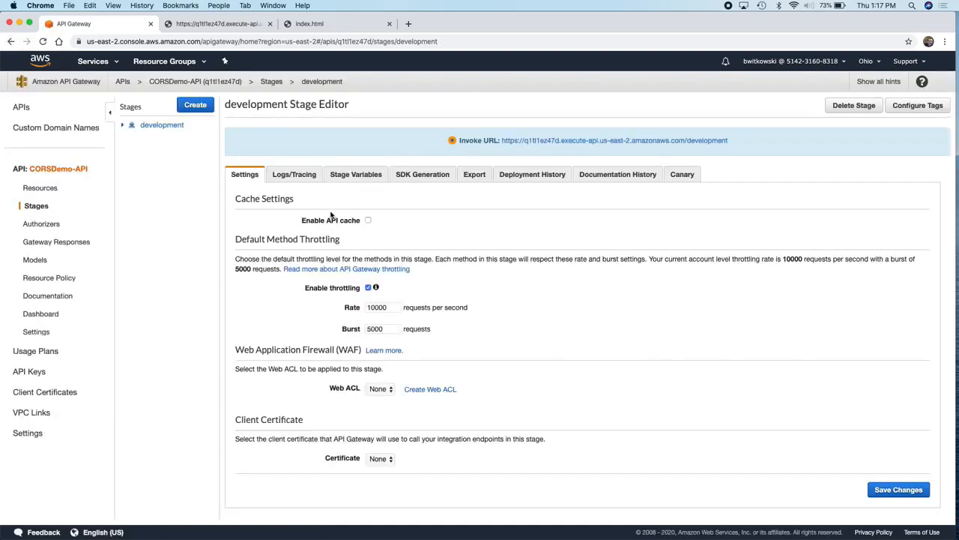
left_click(123, 124)
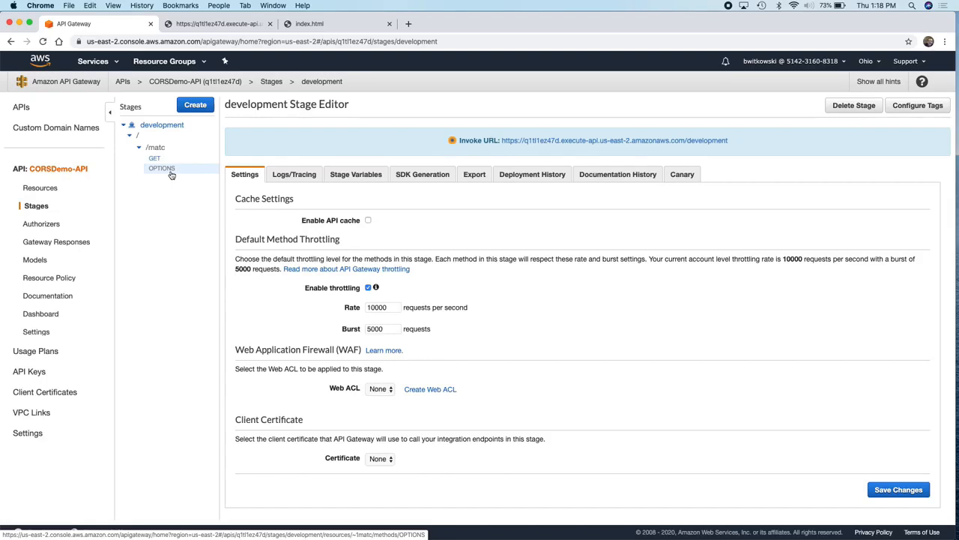
left_click(164, 170)
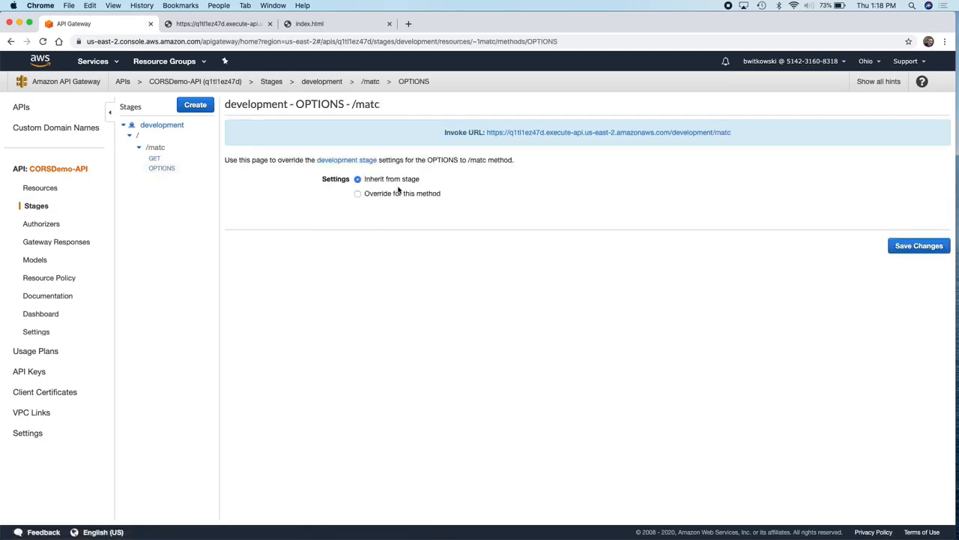
Review the header mappings of the 200 integration response for the /matc OPTIONS method in the API's resources.
left_click(39, 188)
left_click(155, 159)
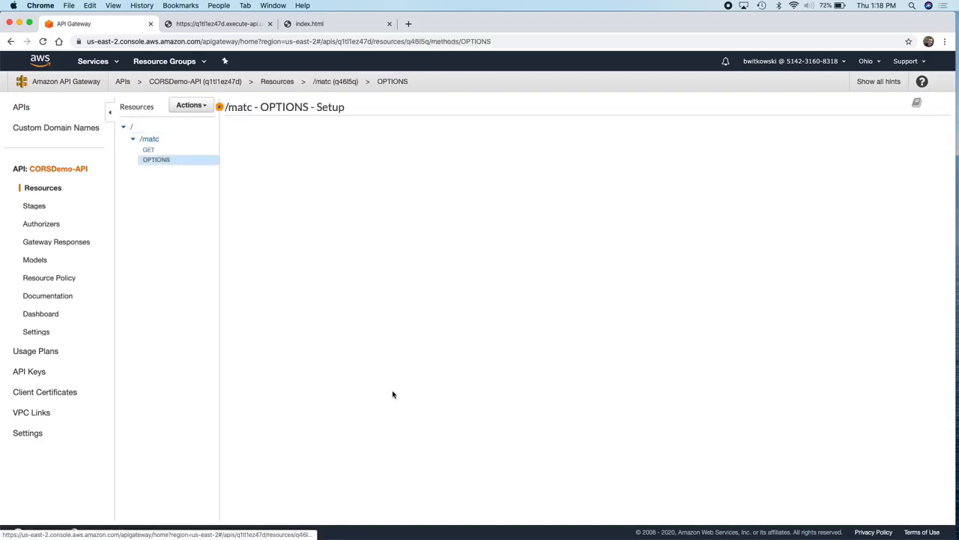
left_click(679, 263)
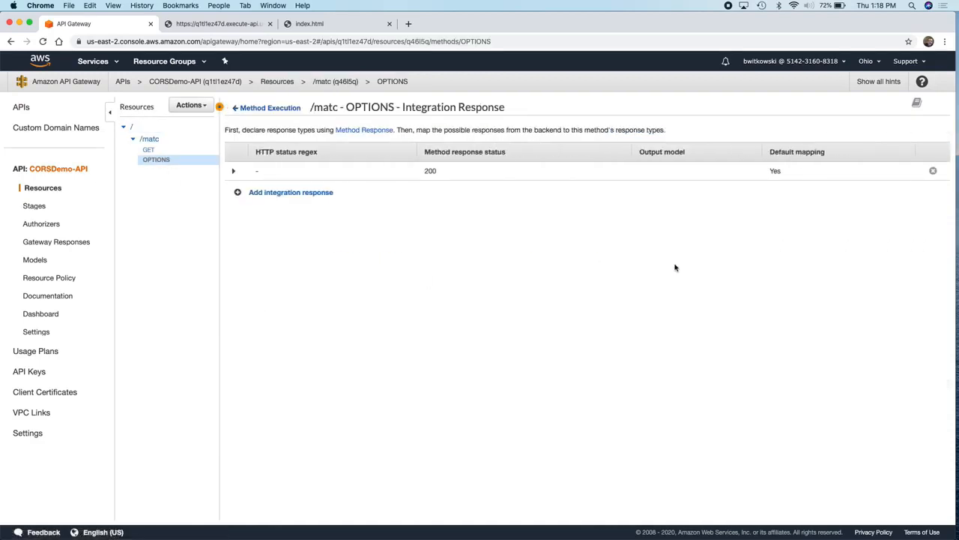
left_click(233, 172)
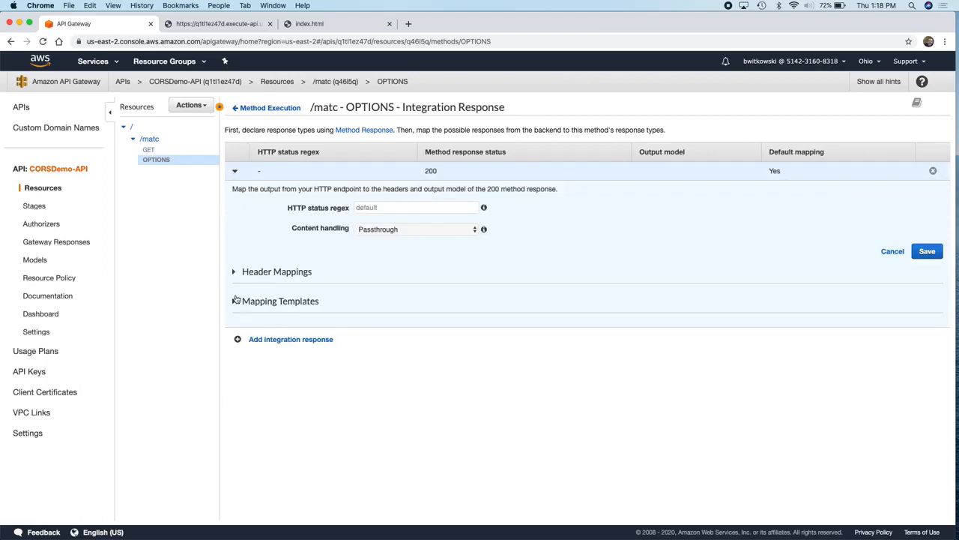
left_click(235, 271)
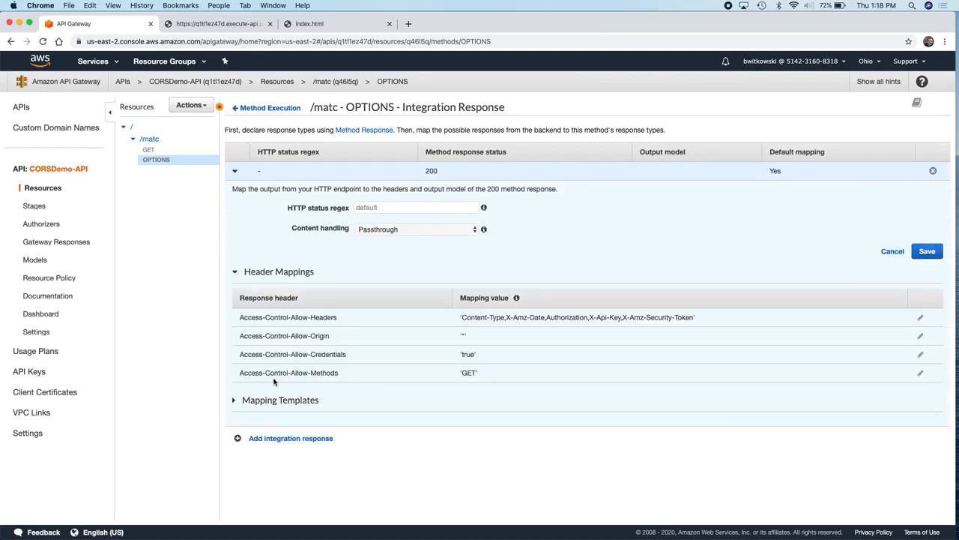
double_click(472, 373)
Review the /matc GET method's 200 response headers and the header mappings of its integration response.
left_click(149, 150)
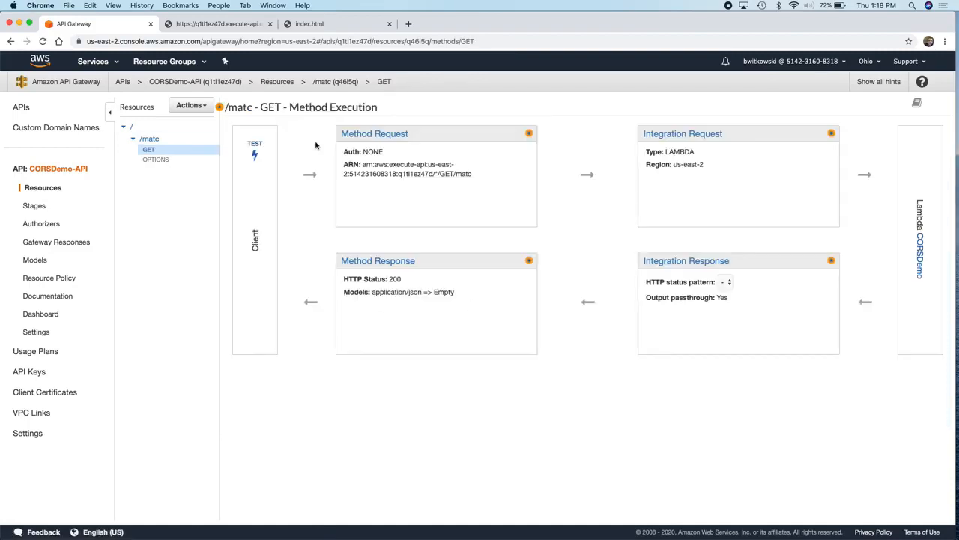
left_click(365, 263)
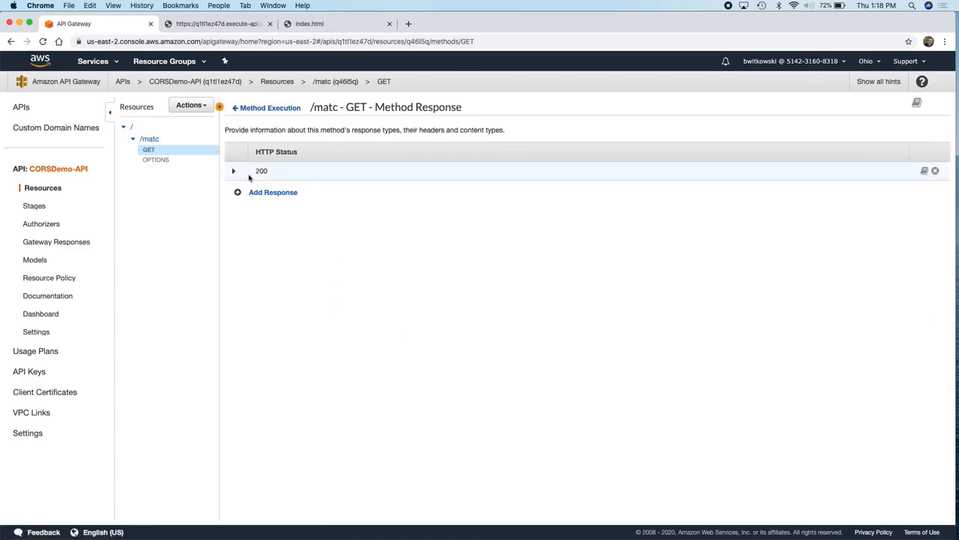
left_click(233, 170)
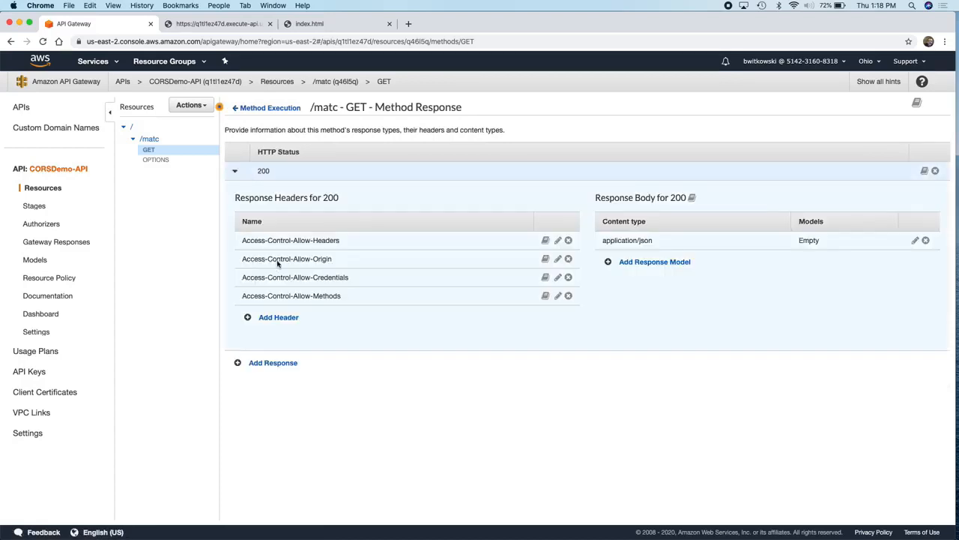
left_click(266, 108)
left_click(711, 276)
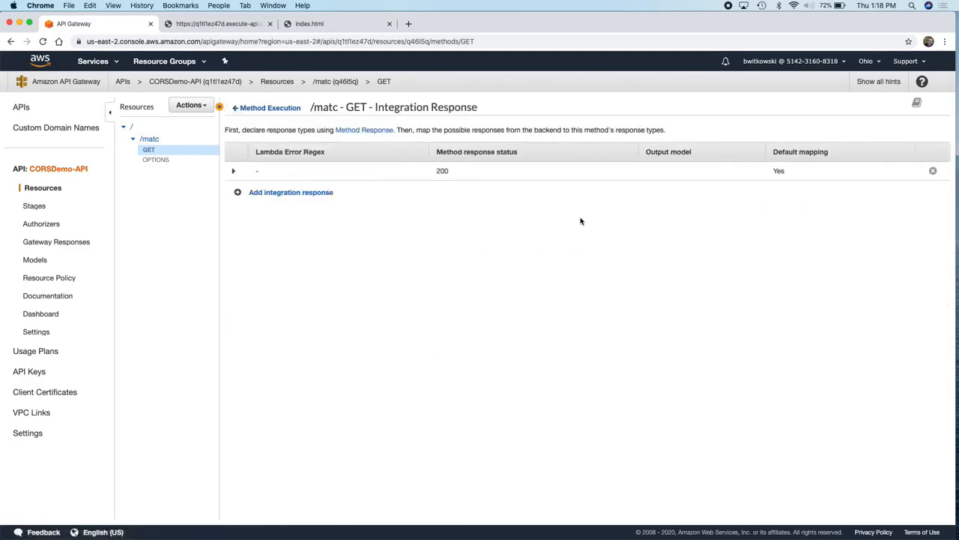
left_click(233, 172)
left_click(234, 271)
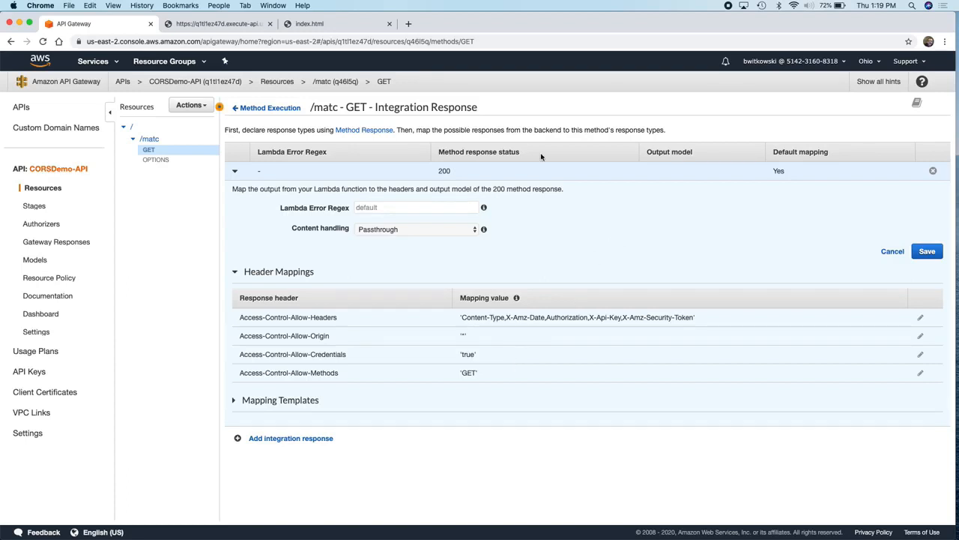
Load the Madison College Blackboard site in place of the index.html page and close the developer tools.
left_click(329, 23)
left_click(328, 40)
type("bl")
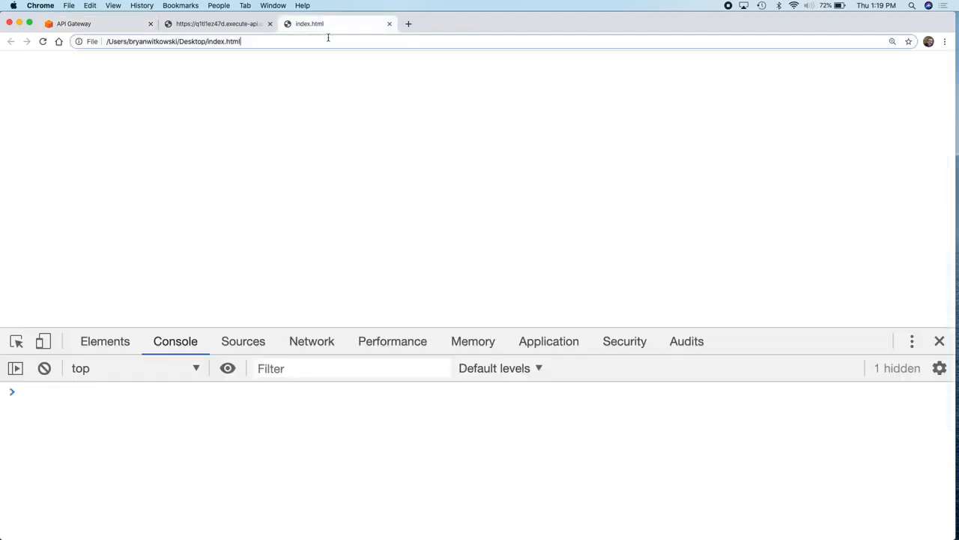
key("Return")
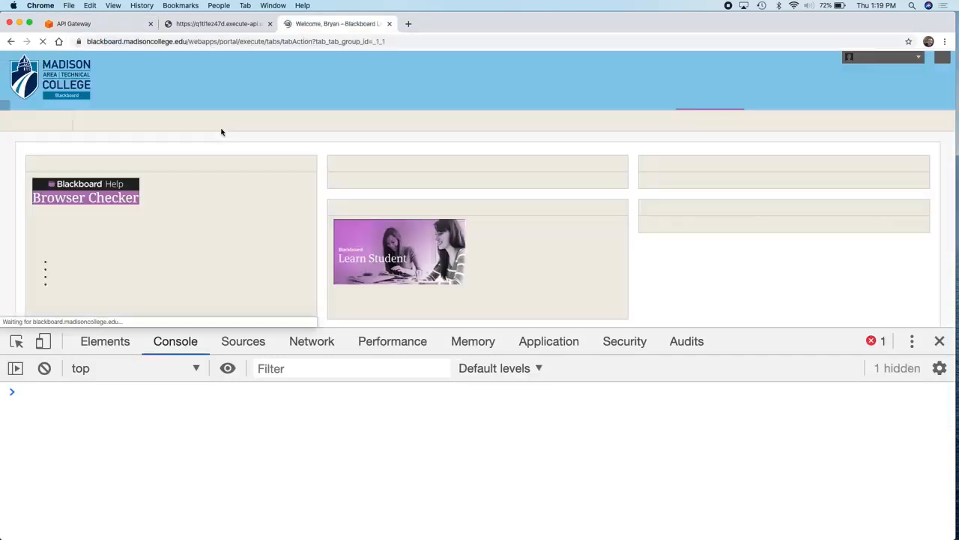
left_click(940, 341)
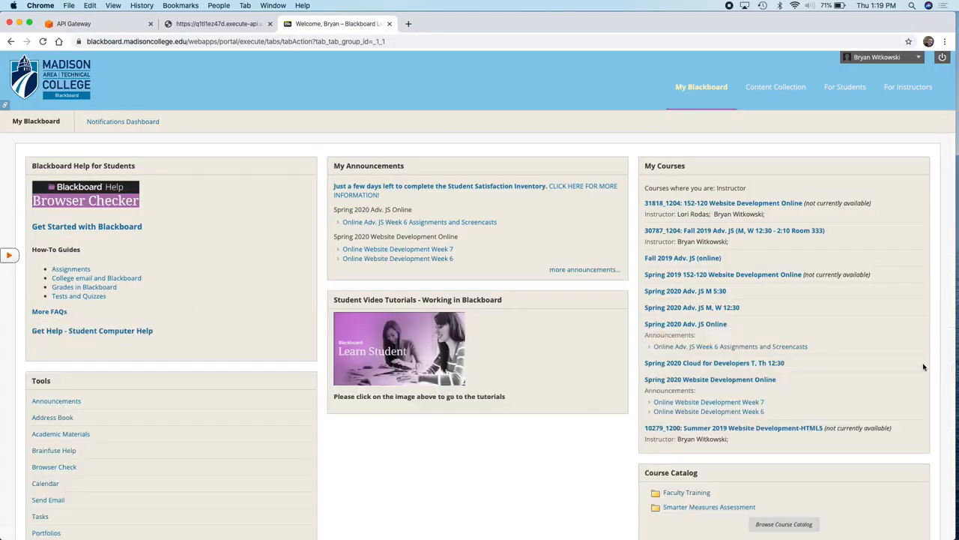
Open the CORS Blog Post from the course content of Spring 2020 Cloud for Developers T, Th 12:30.
left_click(717, 365)
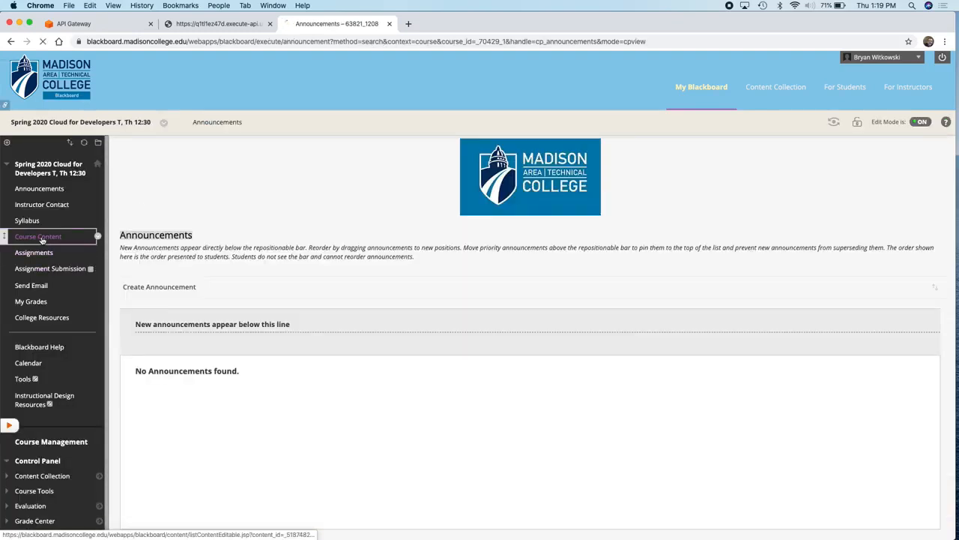
left_click(38, 237)
scroll(300, 314, "down", 5)
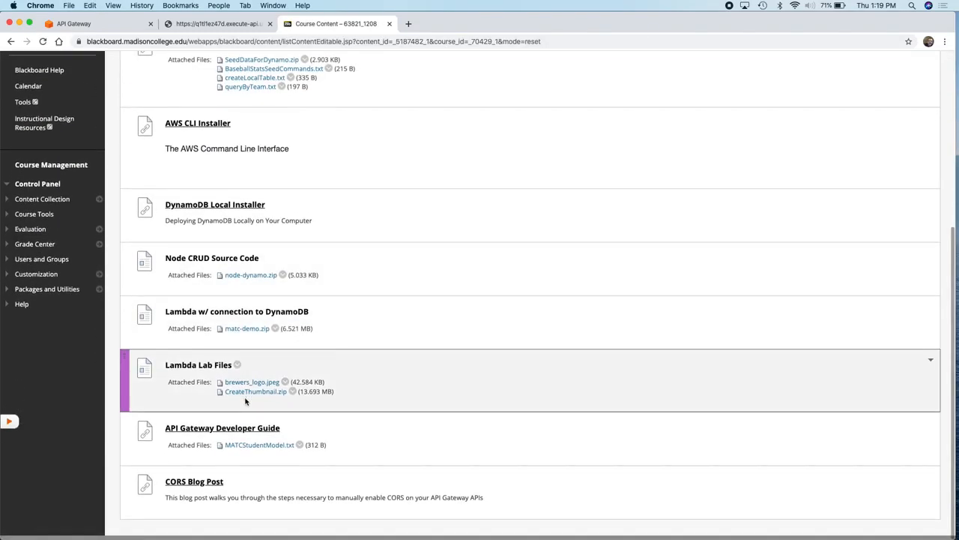
left_click(193, 486)
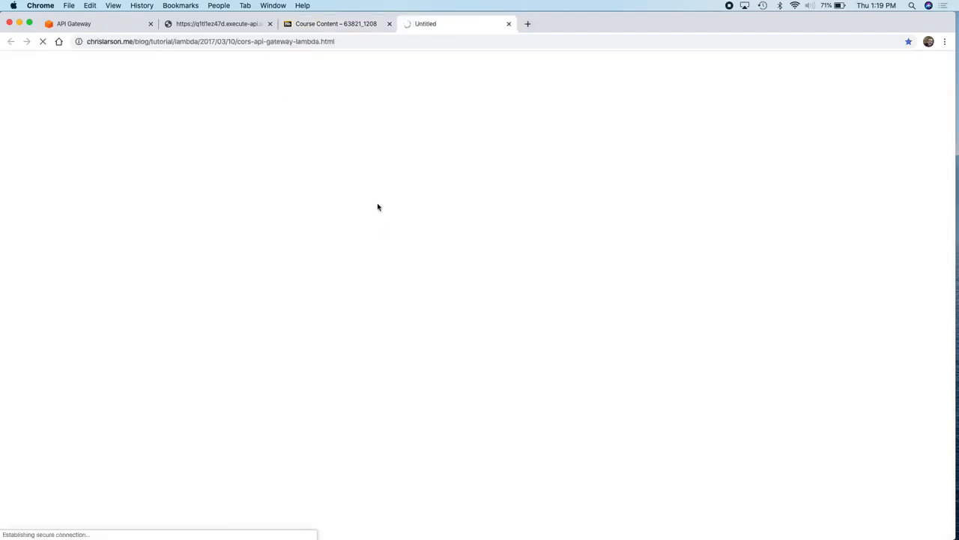
Read the blog post's JavaScript GET request code and the CORS header values for the OPTIONS method.
scroll(391, 286, "down", 8)
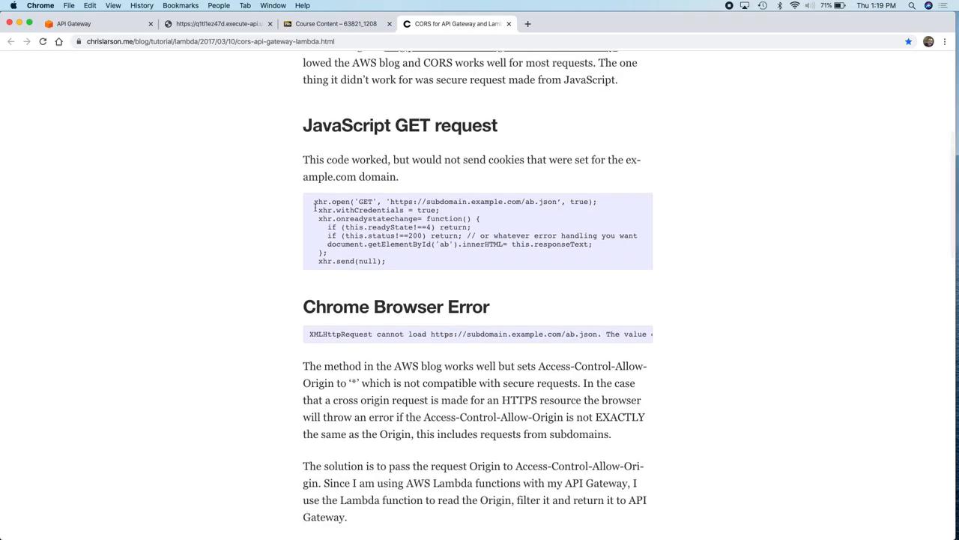
left_click_drag(314, 202, 386, 253)
scroll(393, 270, "down", 1)
scroll(420, 221, "down", 12)
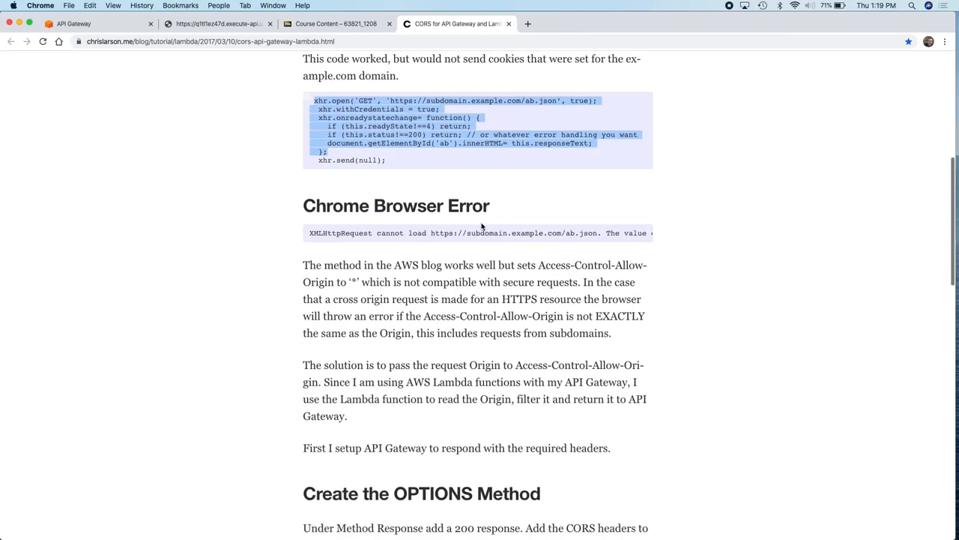
scroll(421, 215, "down", 3)
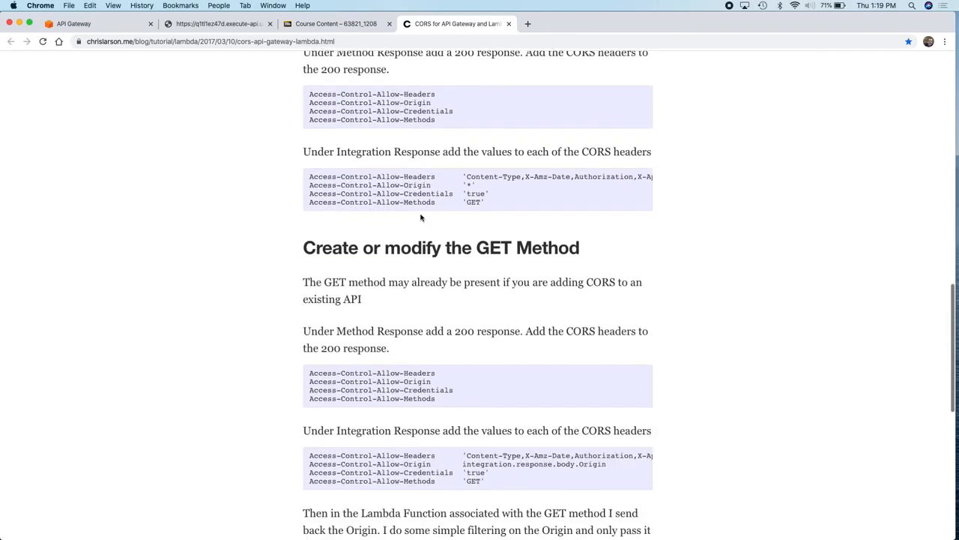
left_click_drag(466, 173, 657, 179)
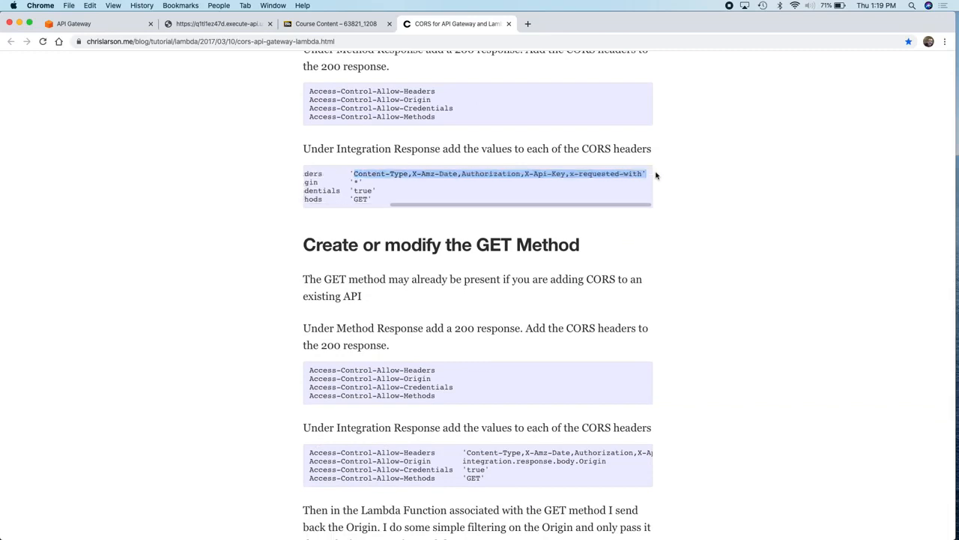
left_click(607, 245)
Examine the blog post's GET method section and index.js Lambda example, and close the post.
scroll(607, 244, "down", 5)
scroll(607, 244, "down", 5)
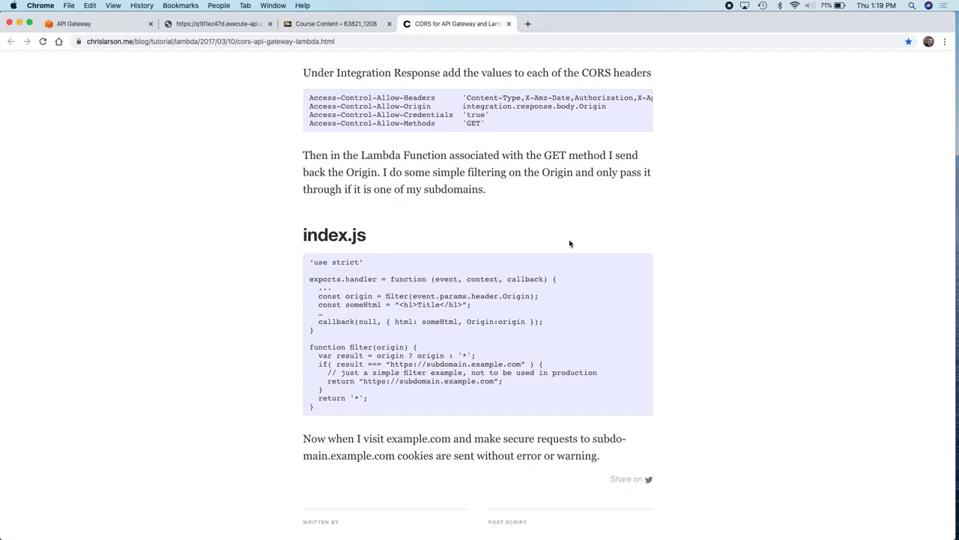
triple_click(375, 239)
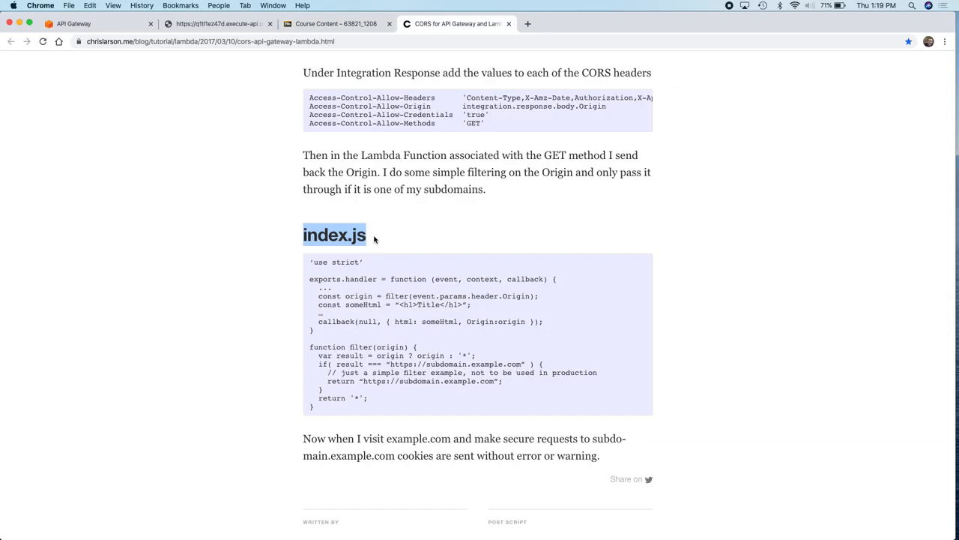
scroll(471, 156, "up", 5)
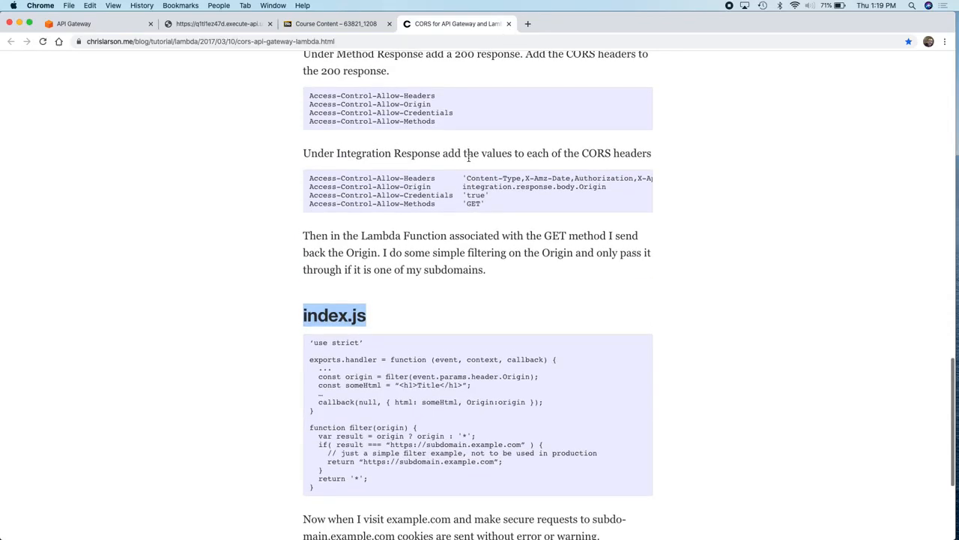
left_click(392, 287)
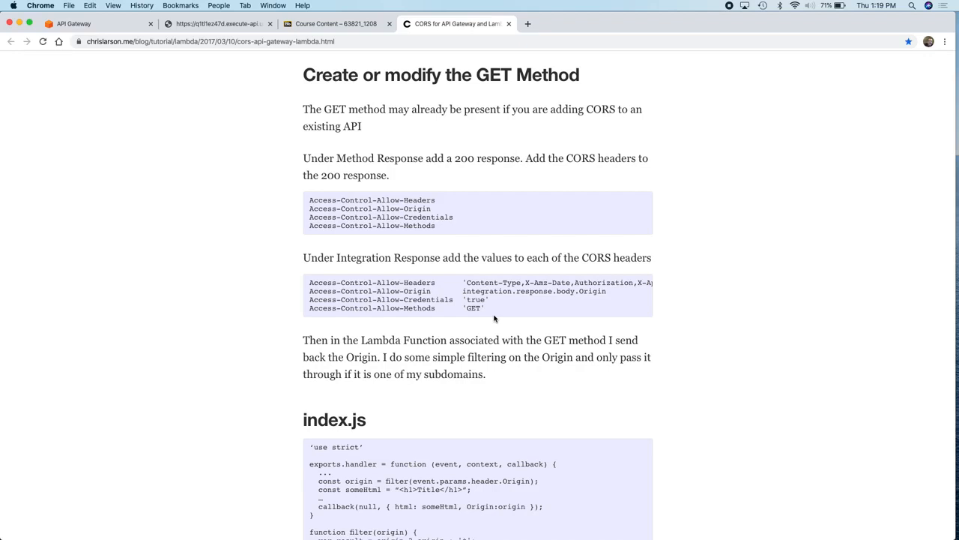
left_click(509, 24)
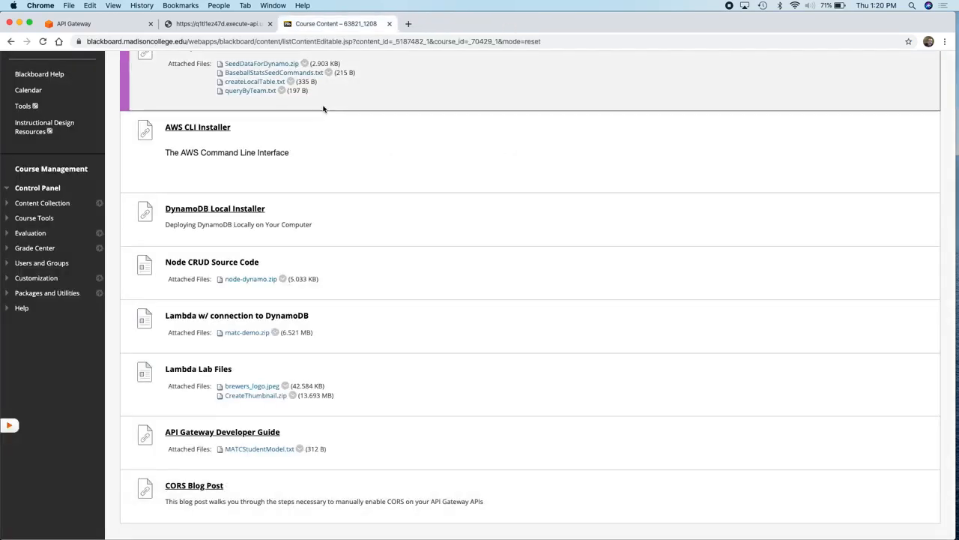
Return to the API Gateway console and delete CORSDemo-API from the list of APIs.
left_click(90, 24)
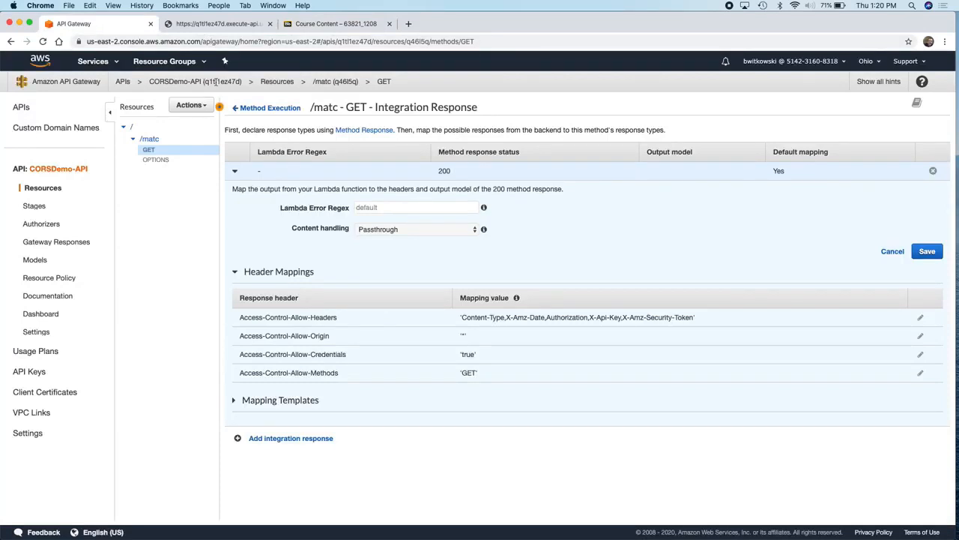
left_click(286, 87)
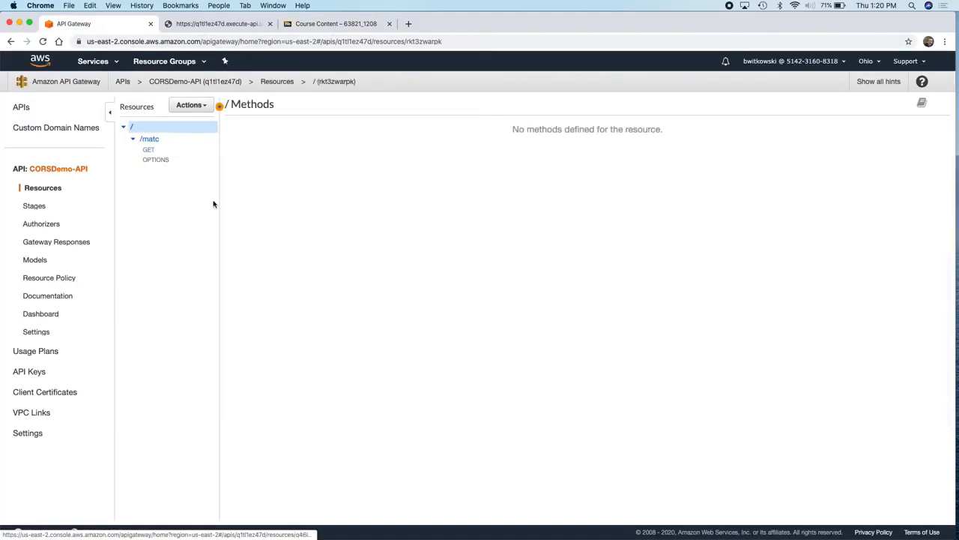
left_click(123, 81)
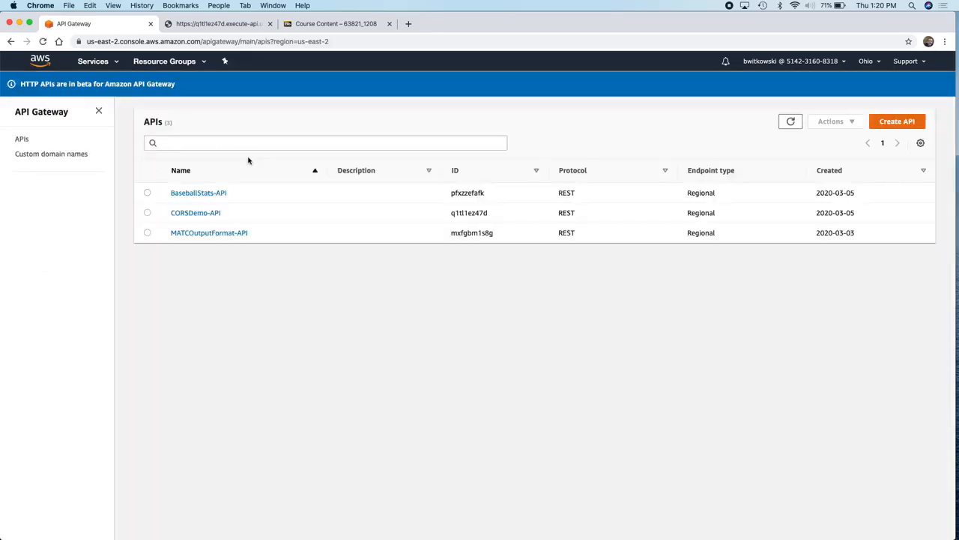
left_click(147, 214)
left_click(832, 123)
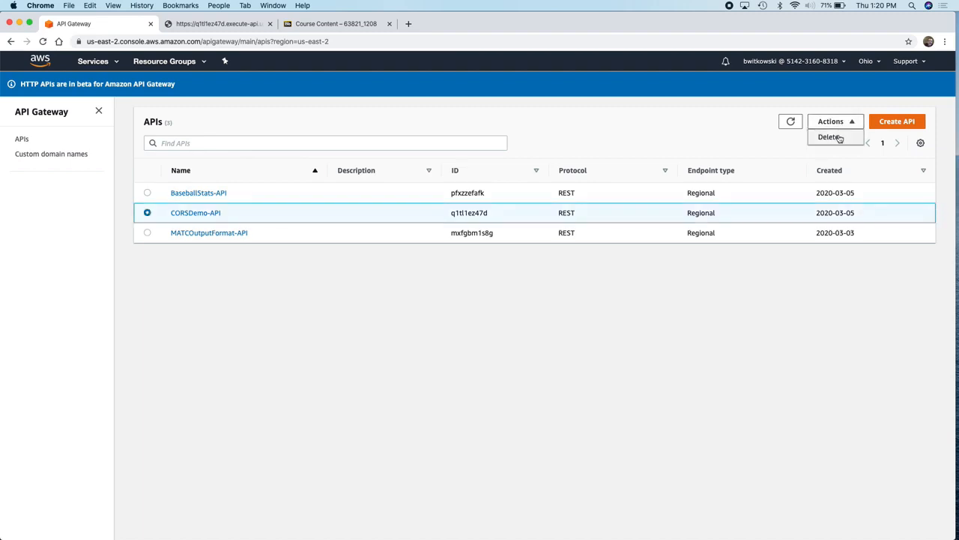
left_click(829, 137)
left_click(603, 342)
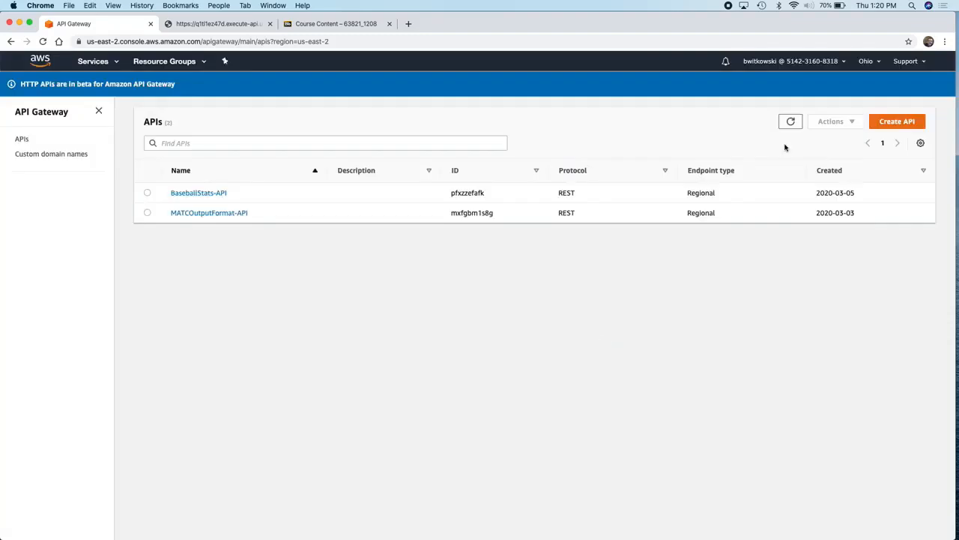
Create a new REST API named CORSDemo-API with the Regional endpoint type.
left_click(902, 124)
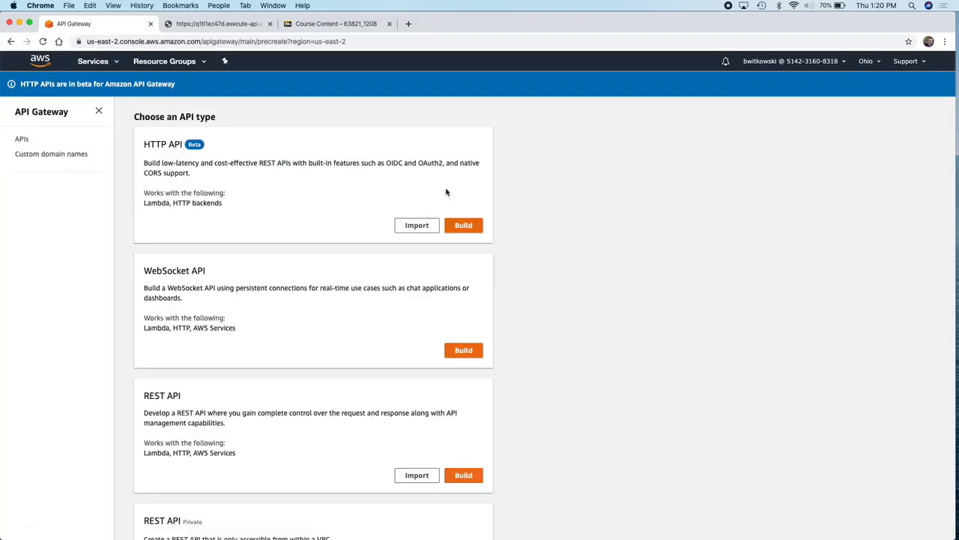
left_click(463, 474)
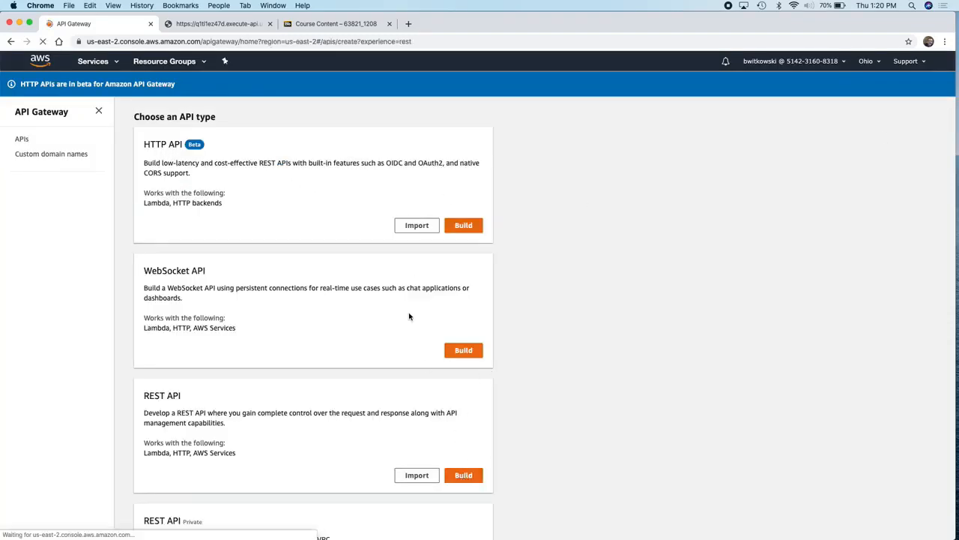
left_click(291, 266)
type("COR")
key("Down")
key("Return")
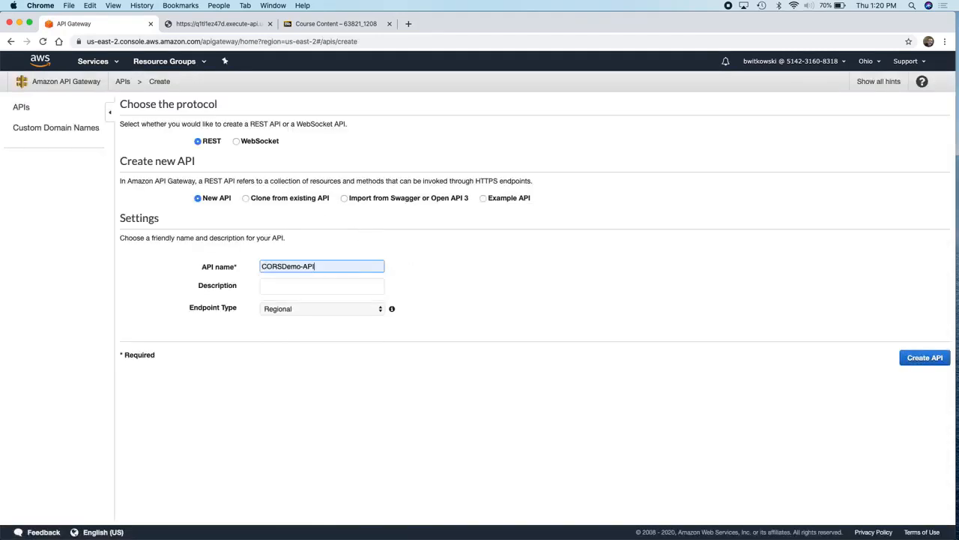
left_click(921, 357)
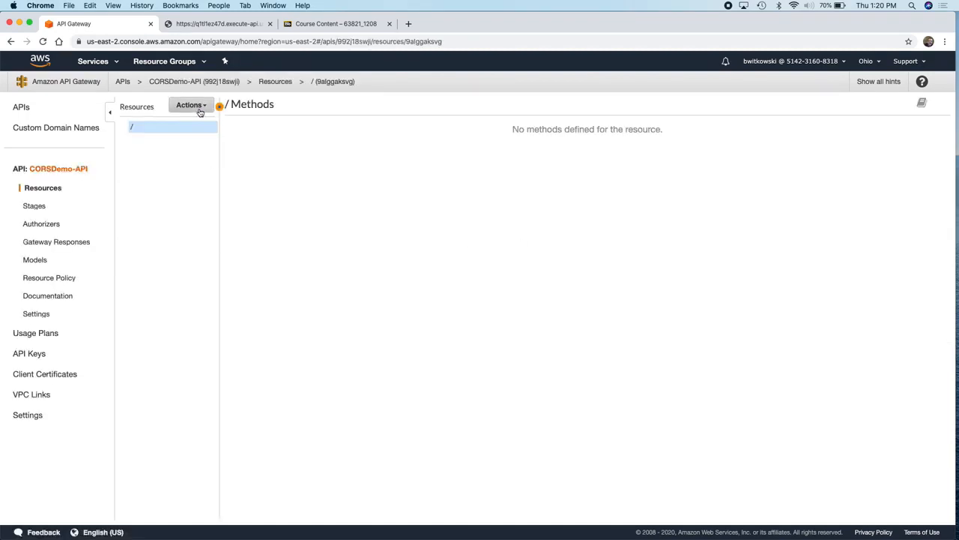
Create a child resource named matc with path /matc under the root of CORSDemo-API.
left_click(200, 112)
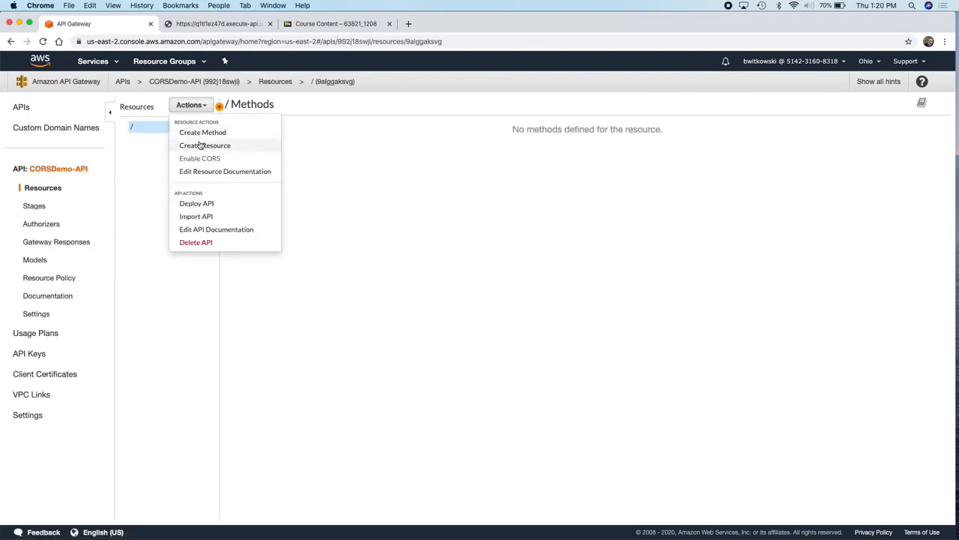
left_click(201, 145)
left_click(373, 161)
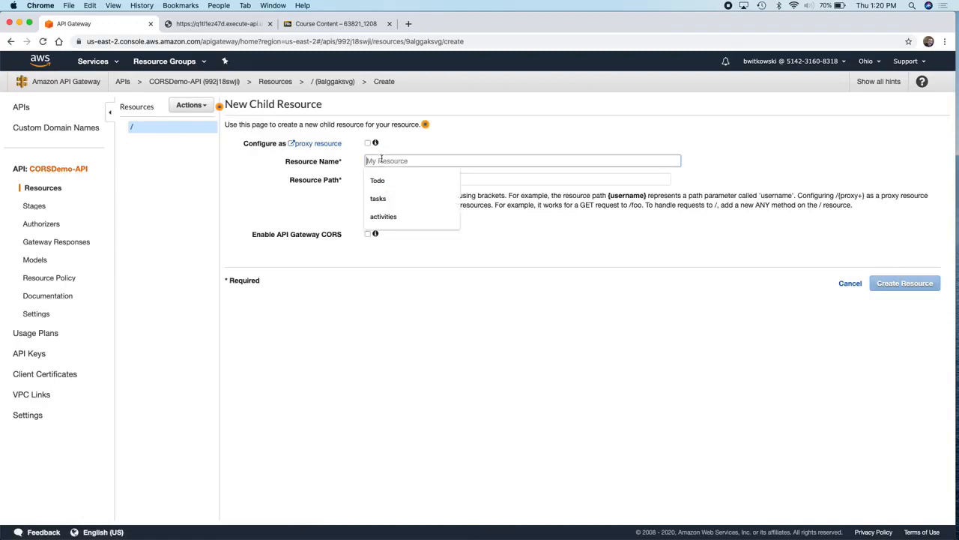
type("matc")
left_click(871, 283)
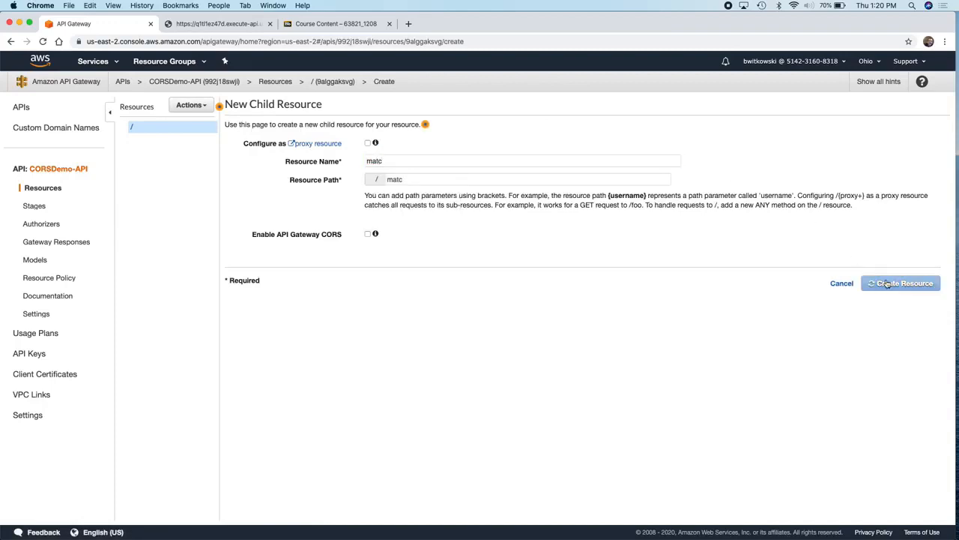
Add a GET method to the /matc resource.
left_click(192, 105)
left_click(204, 131)
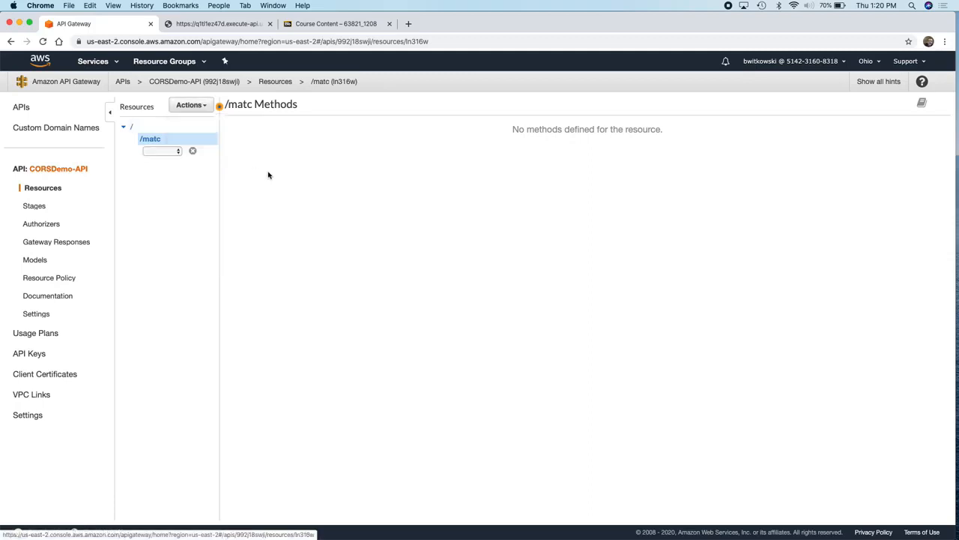
left_click(162, 151)
left_click(160, 175)
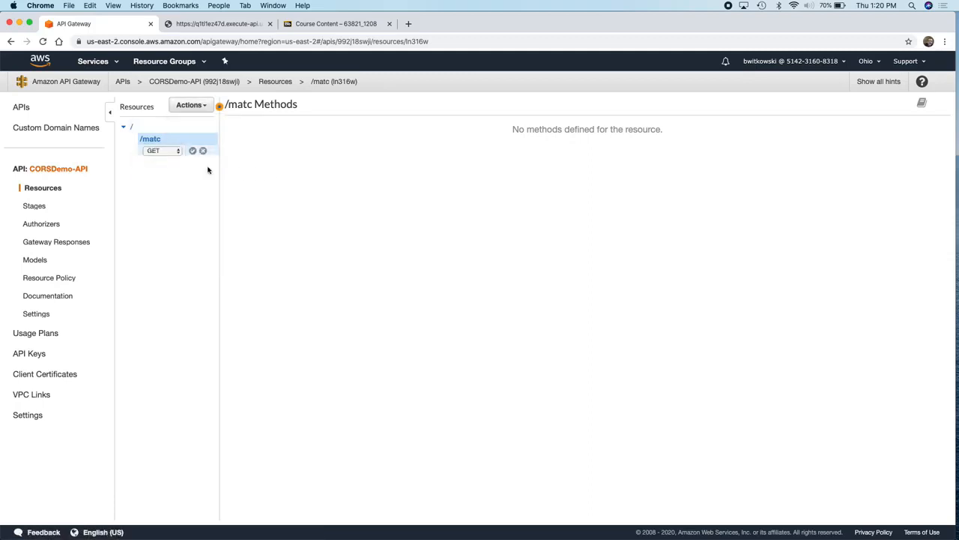
left_click(191, 151)
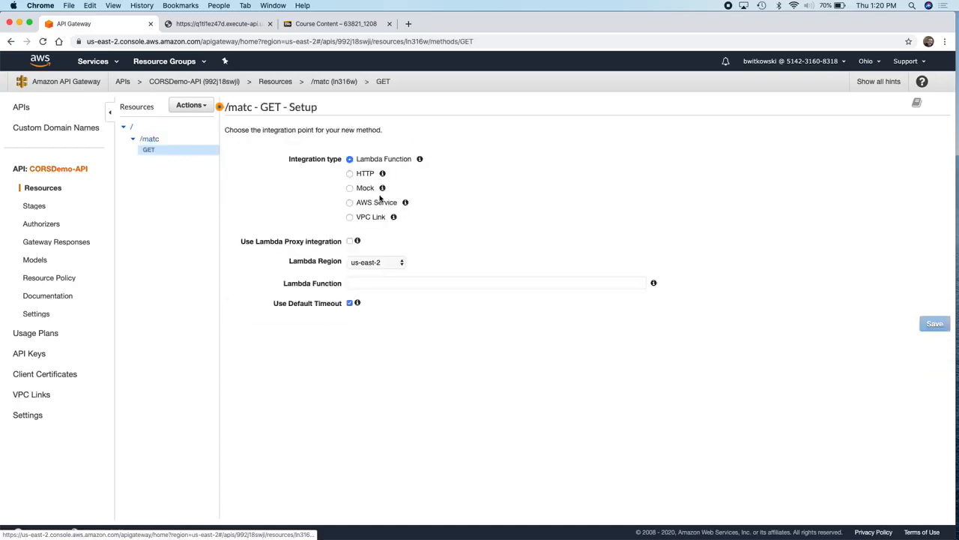
Integrate the /matc GET method with the CORSDemo Lambda function and grant API Gateway permission to invoke it.
left_click(411, 279)
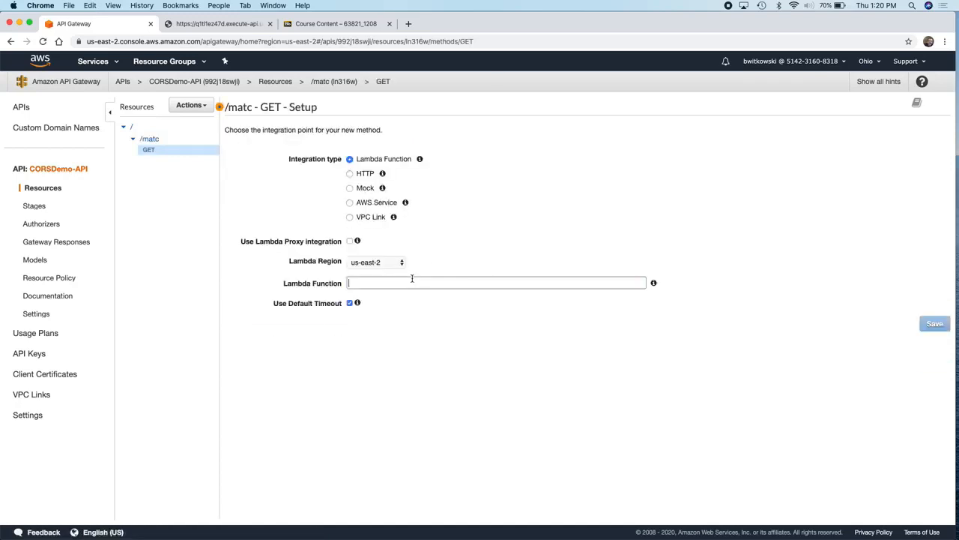
type("cor")
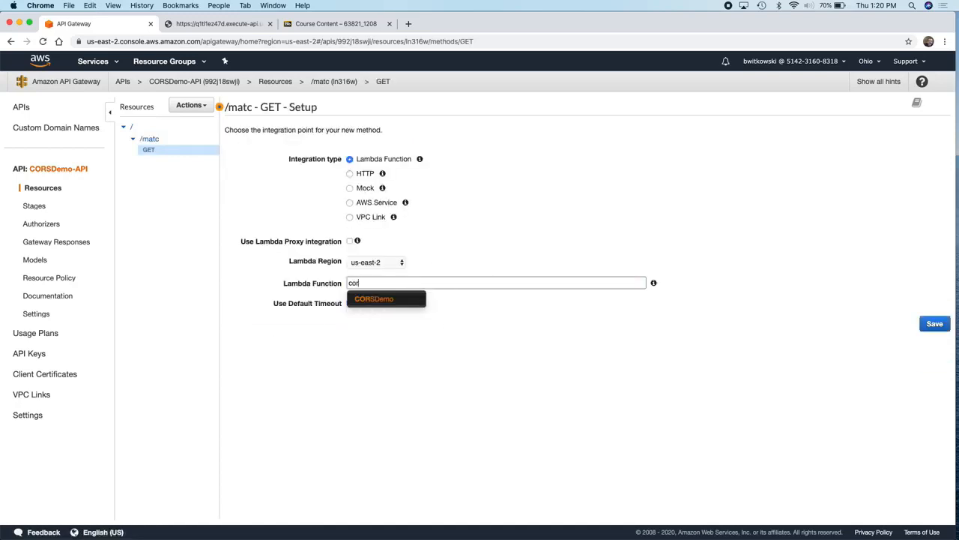
left_click(414, 299)
left_click(933, 326)
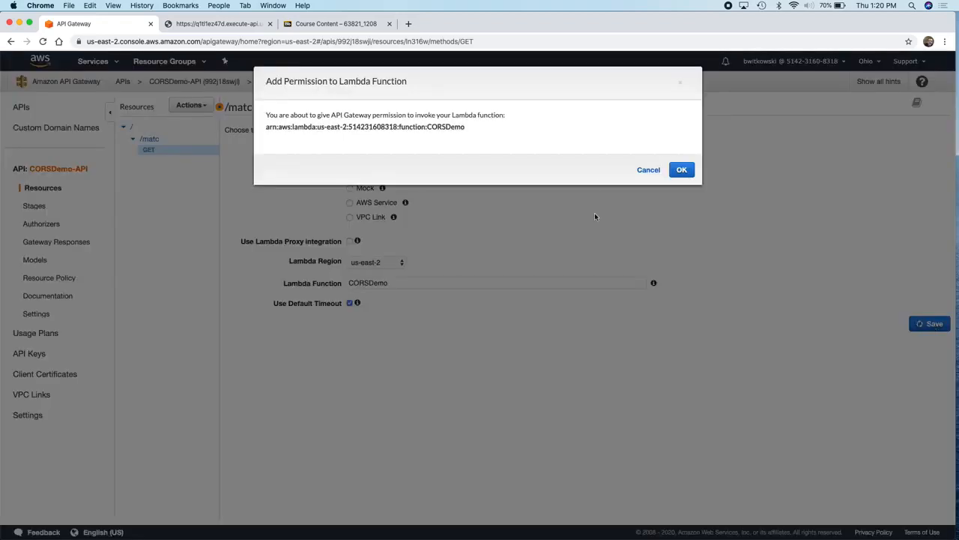
left_click(681, 170)
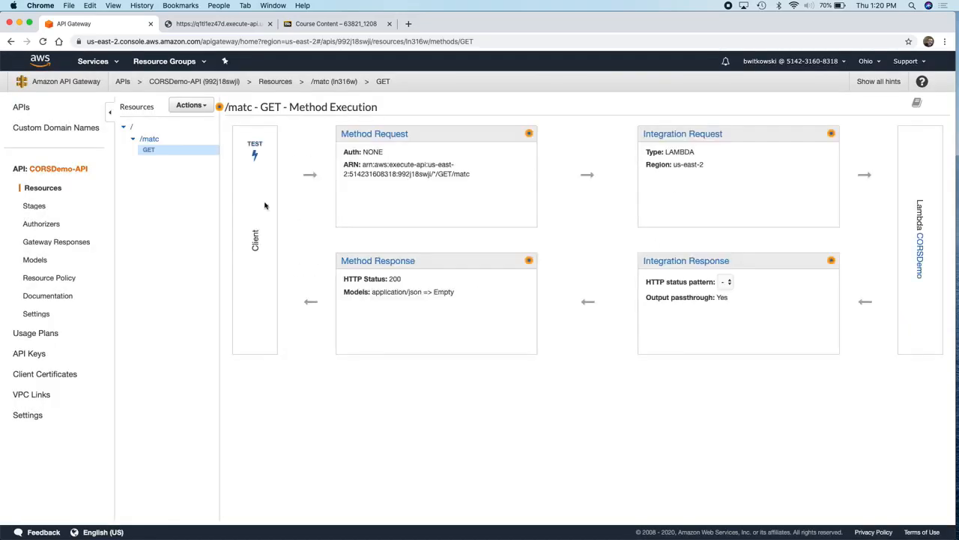
Enable CORS on the /matc resource with the default headers and origin, and approve replacing the existing values.
left_click(142, 129)
left_click(197, 109)
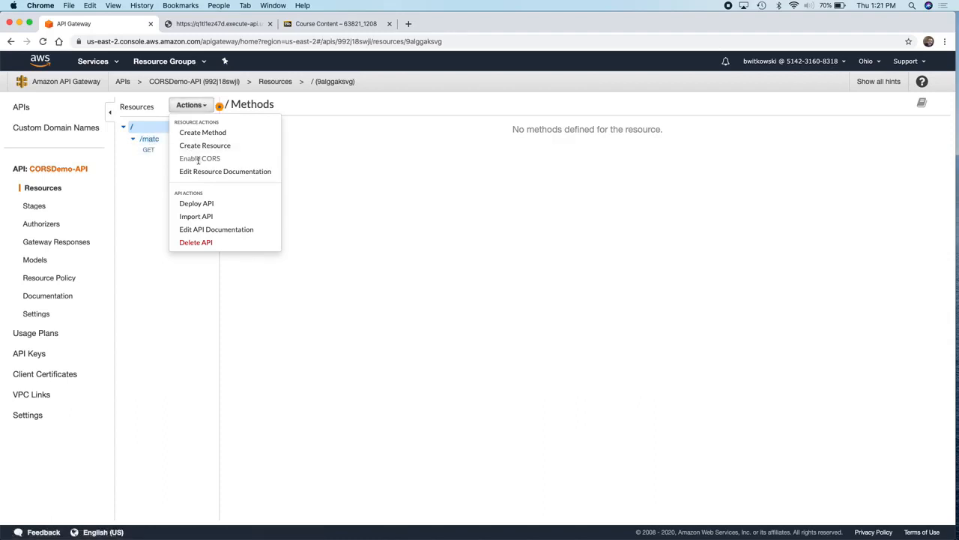
left_click(151, 141)
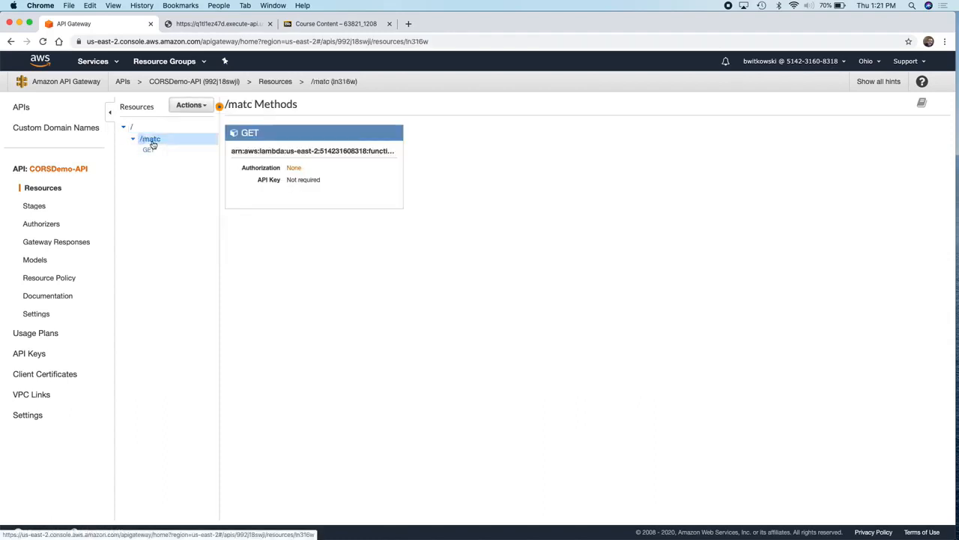
left_click(197, 107)
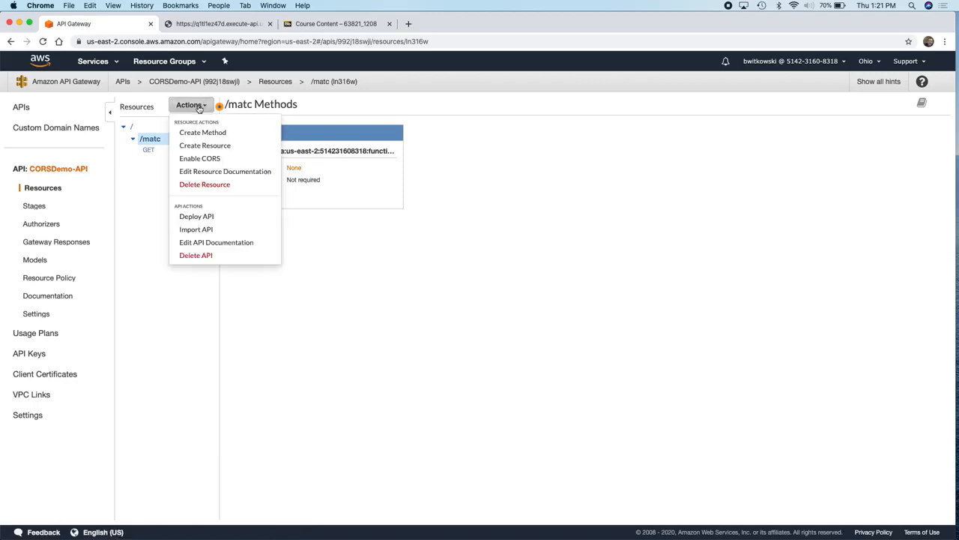
left_click(194, 160)
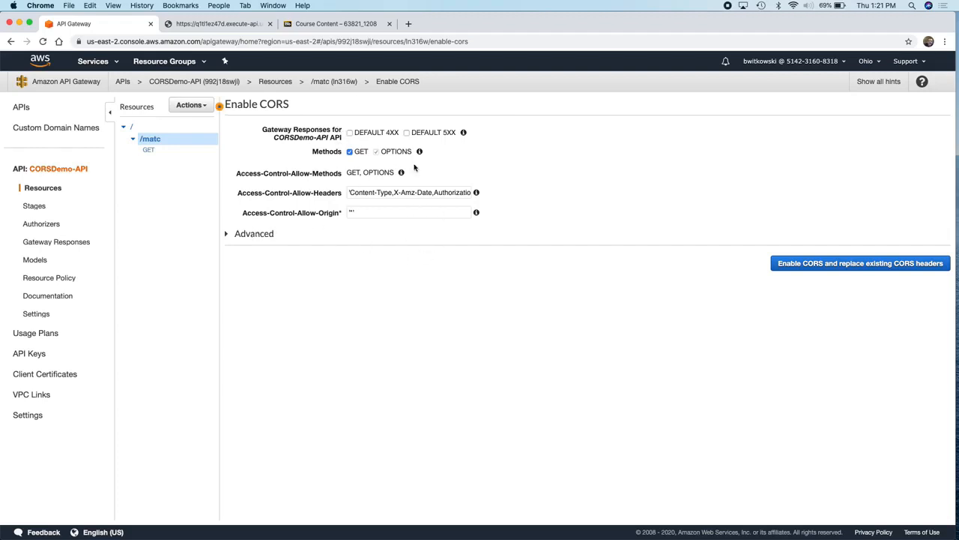
left_click(829, 265)
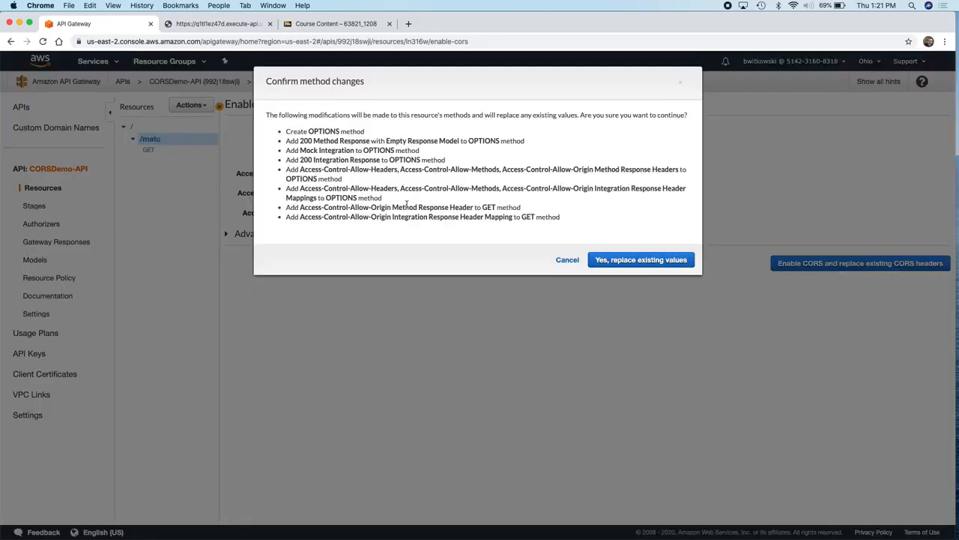
triple_click(310, 130)
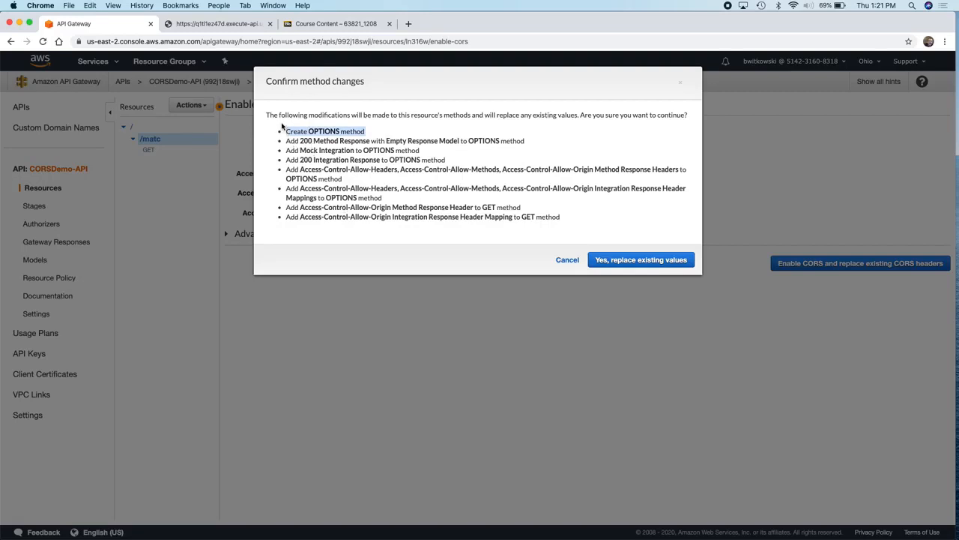
left_click_drag(285, 141, 363, 230)
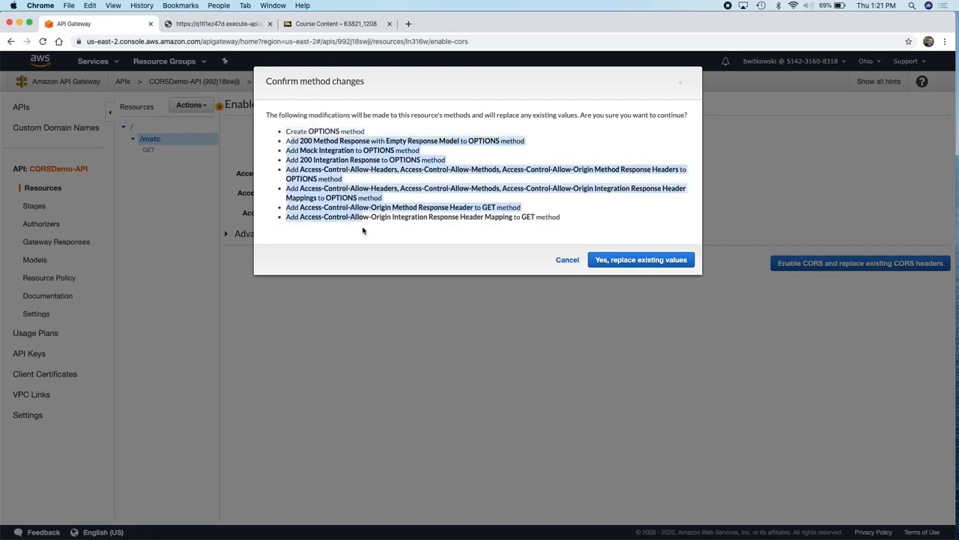
left_click(660, 267)
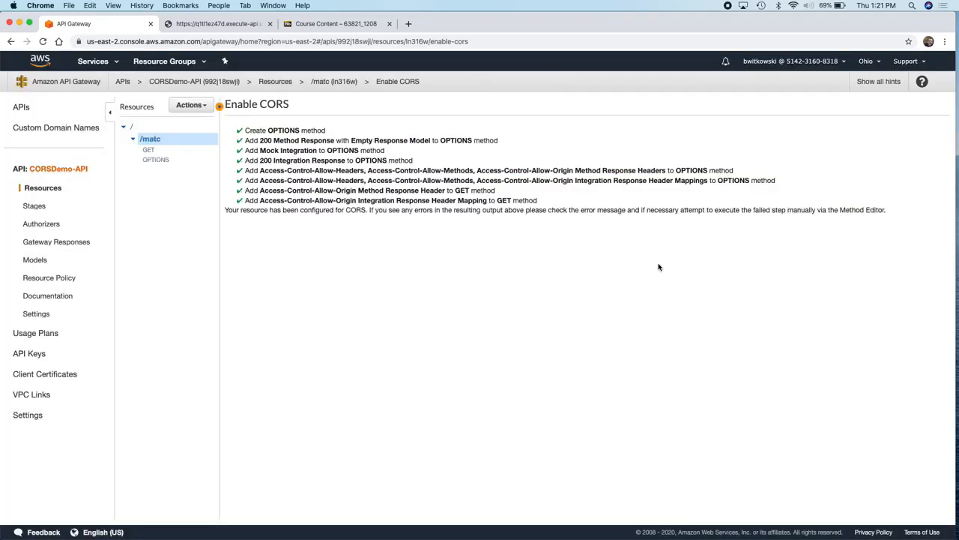
Examine the /matc OPTIONS method's response headers for status 200 and the header mappings in its integration response.
left_click(164, 161)
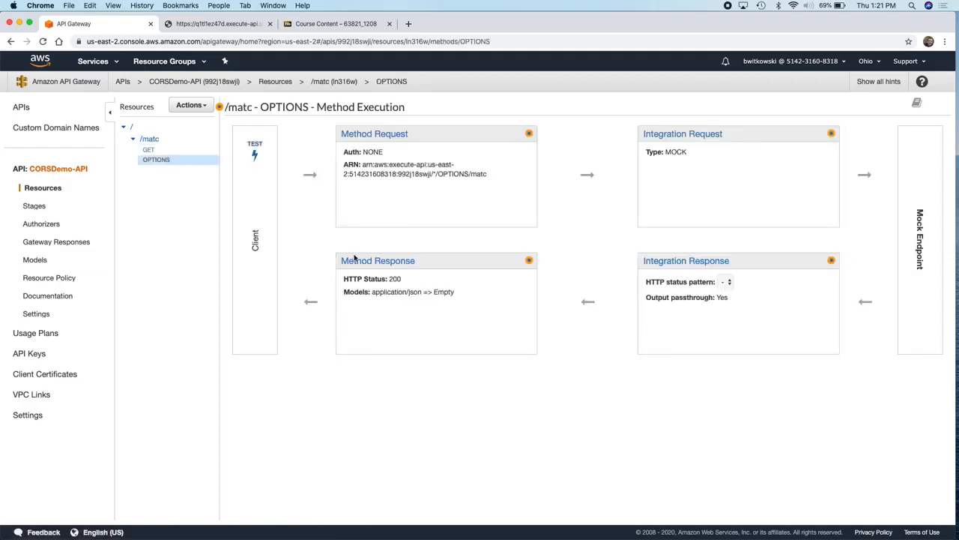
left_click(354, 260)
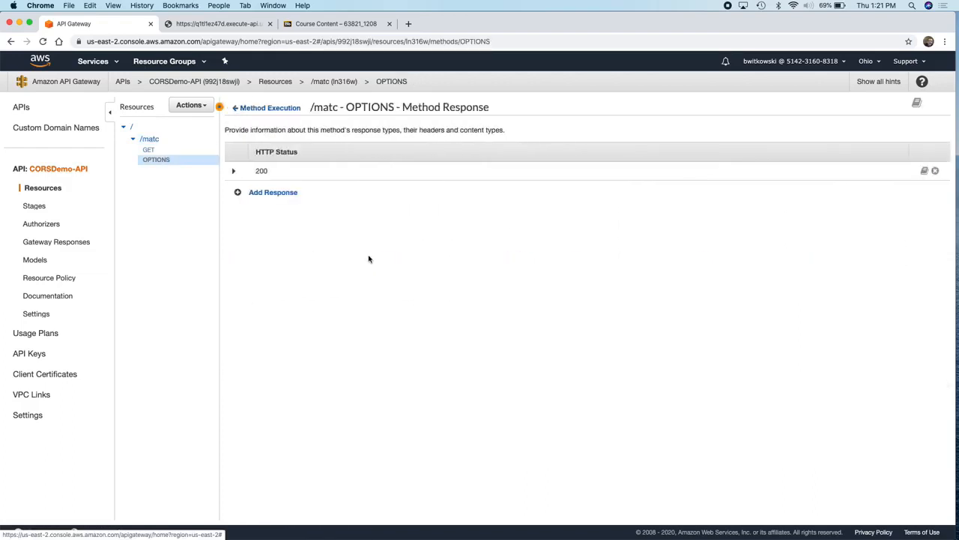
left_click(234, 172)
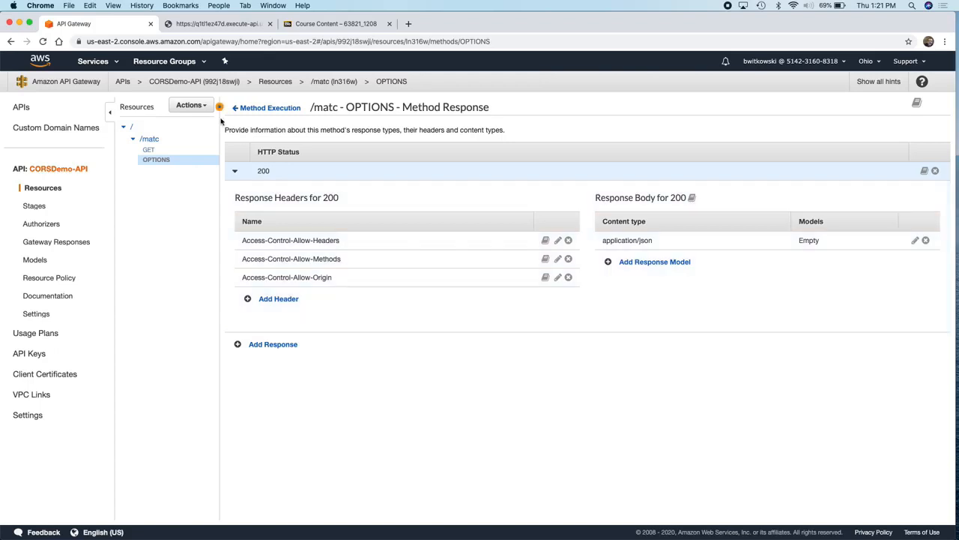
left_click(244, 108)
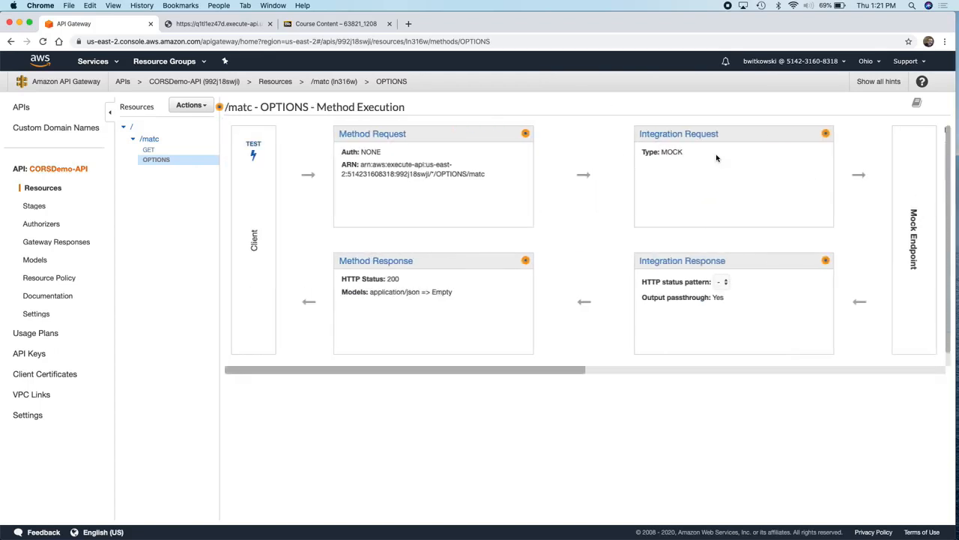
left_click(705, 262)
left_click(234, 172)
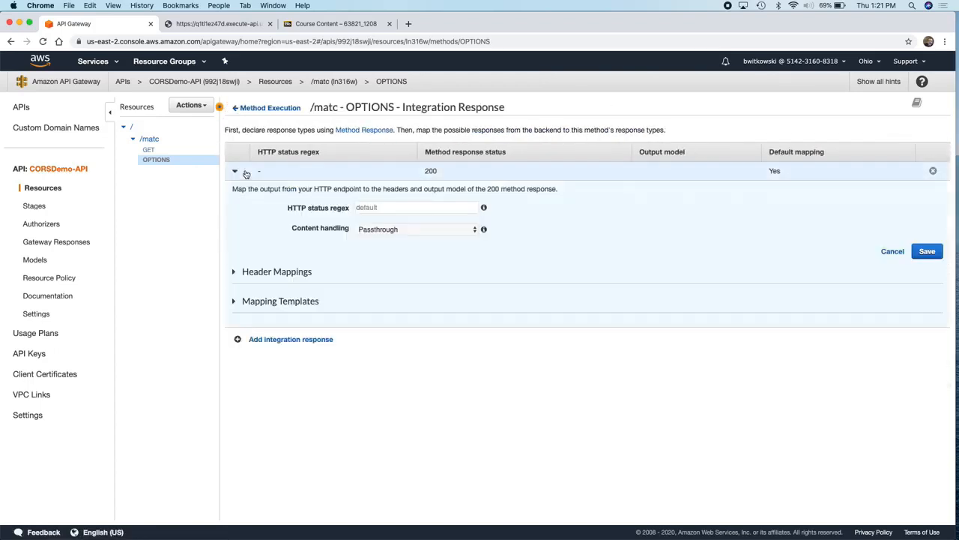
left_click(238, 273)
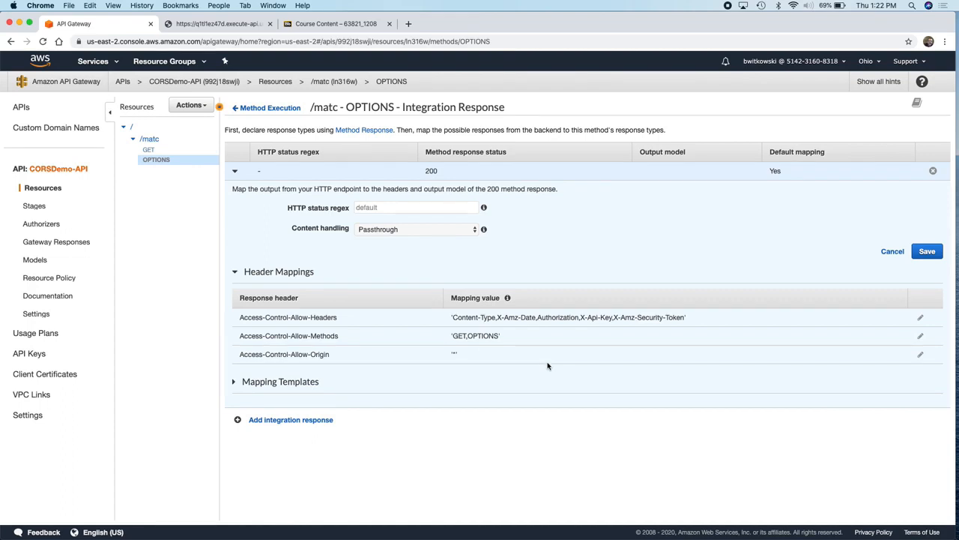
Deploy the API to a new stage named development.
left_click(192, 105)
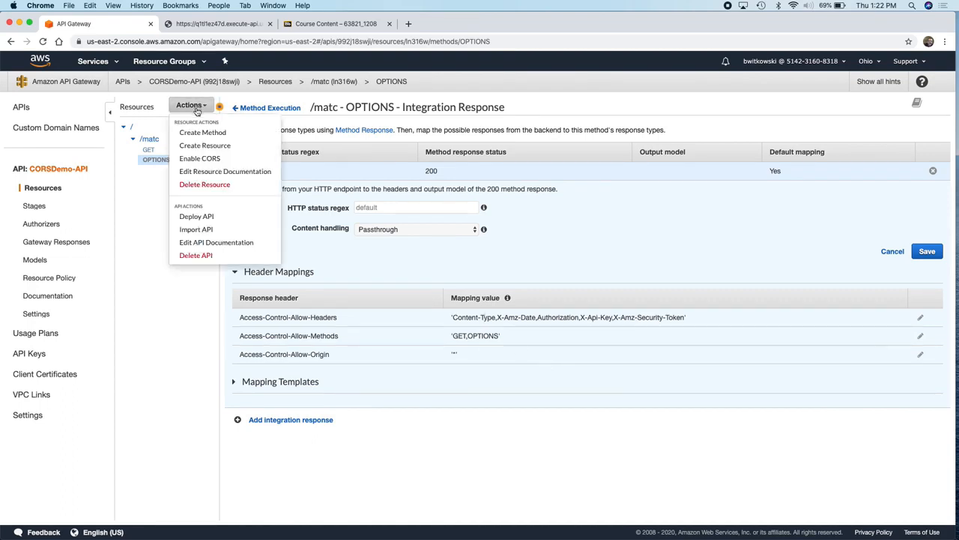
left_click(198, 217)
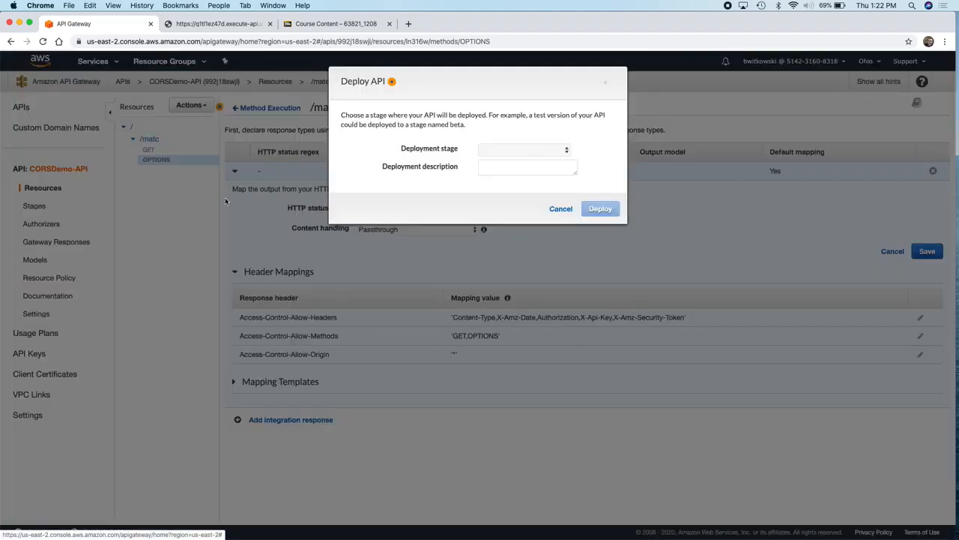
left_click(524, 148)
left_click(519, 159)
left_click(519, 166)
type("develo")
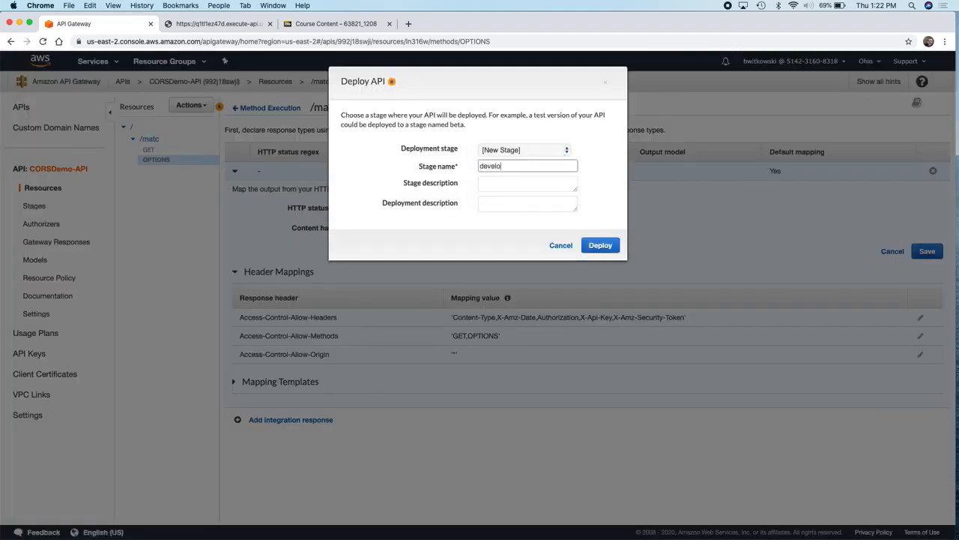
key("BackSpace")
type("opment")
left_click(604, 255)
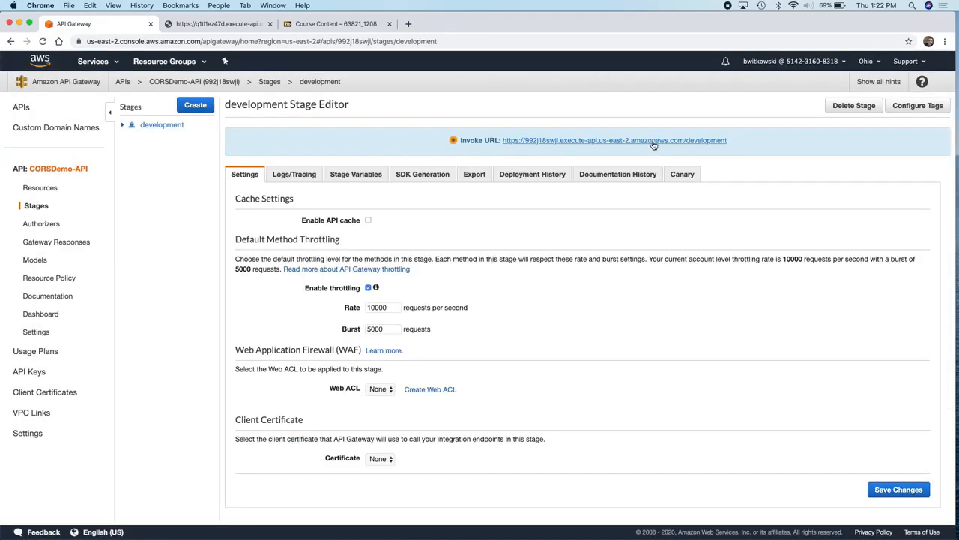
Open the invoke URL of the development stage's /matc GET method and copy the page address.
left_click(124, 126)
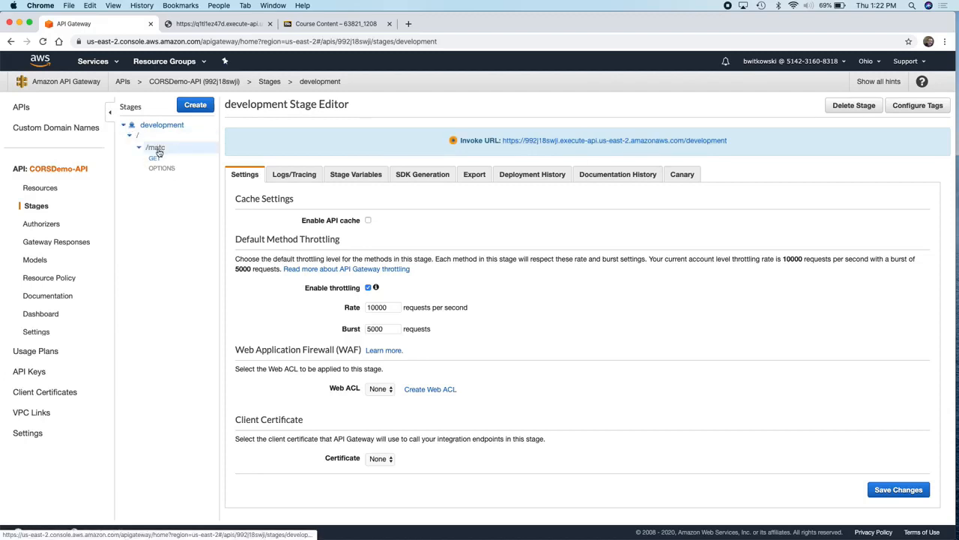
left_click(150, 146)
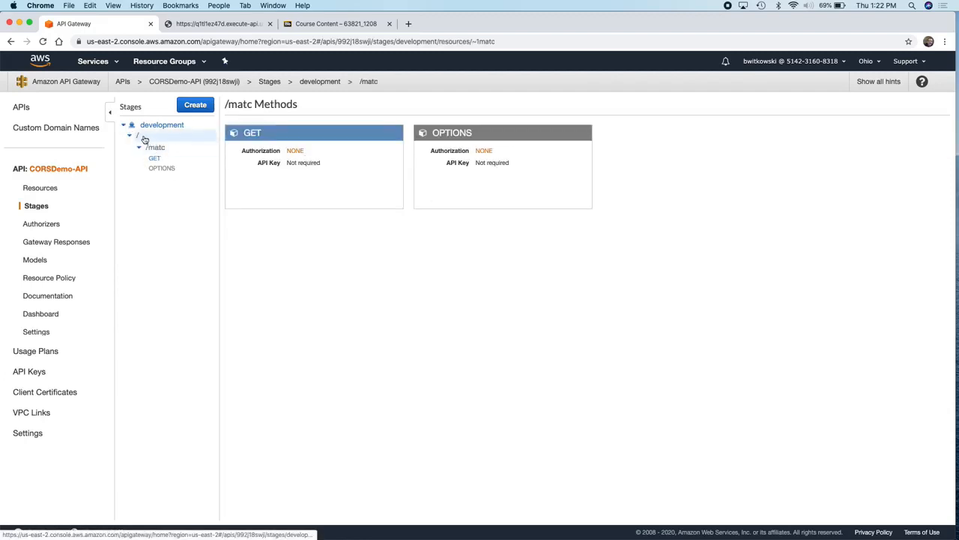
left_click(162, 159)
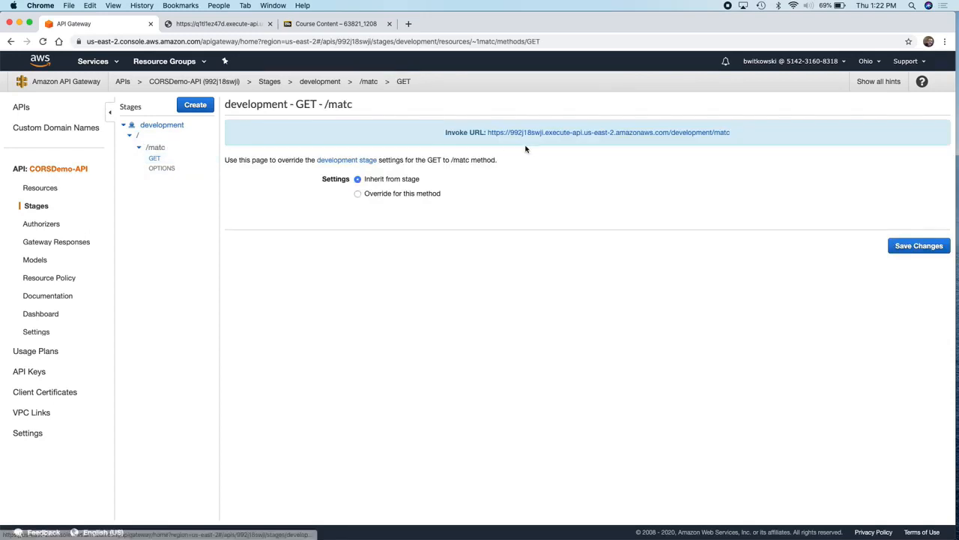
left_click(589, 137)
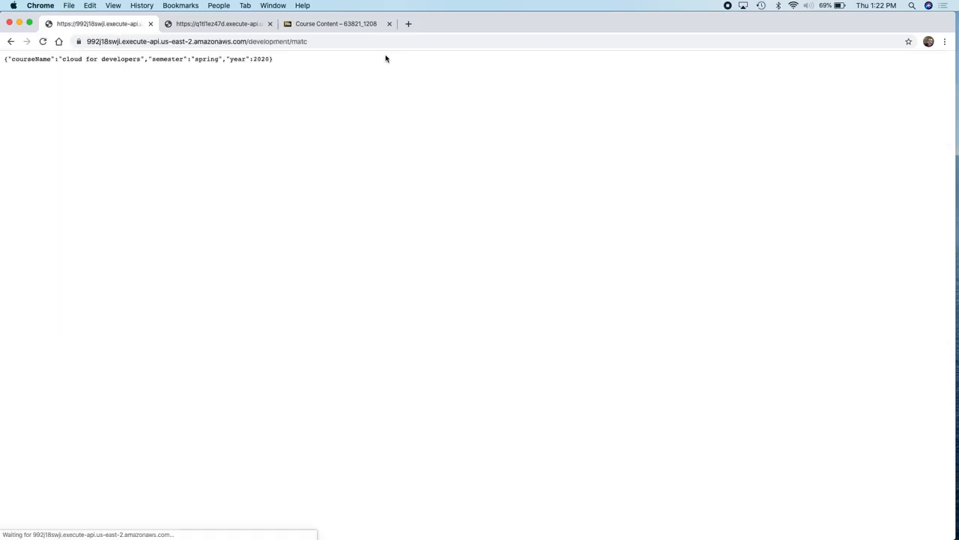
left_click(368, 38)
key("super+c")
Switch to Atom, replace the request URL in index.html with the copied /matc invoke URL, and save the file.
key("super+Tab")
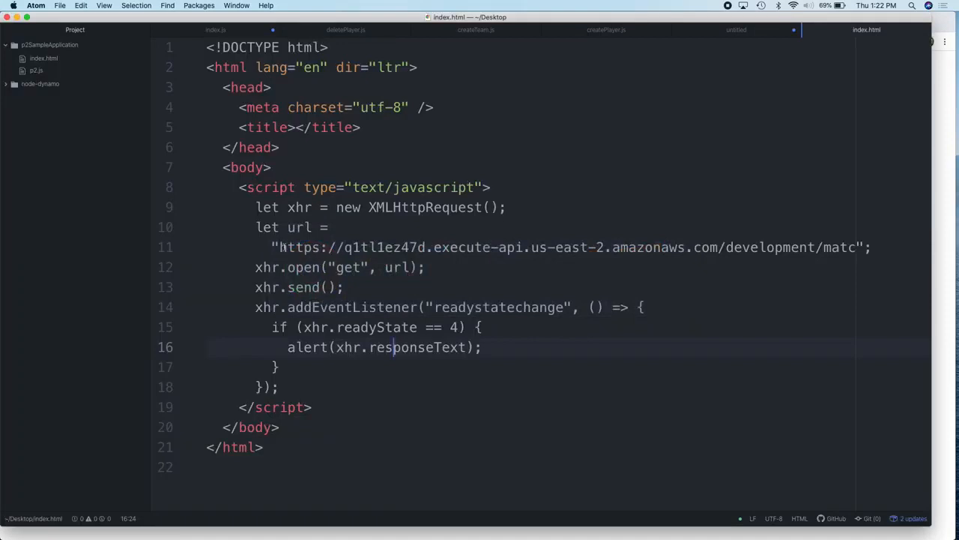
left_click_drag(277, 246, 858, 246)
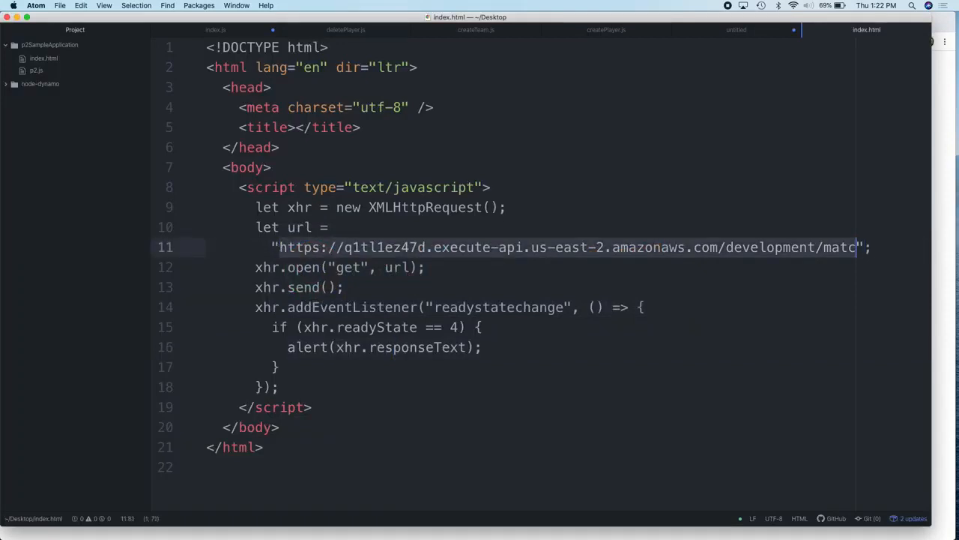
key("super+v")
key("super+s")
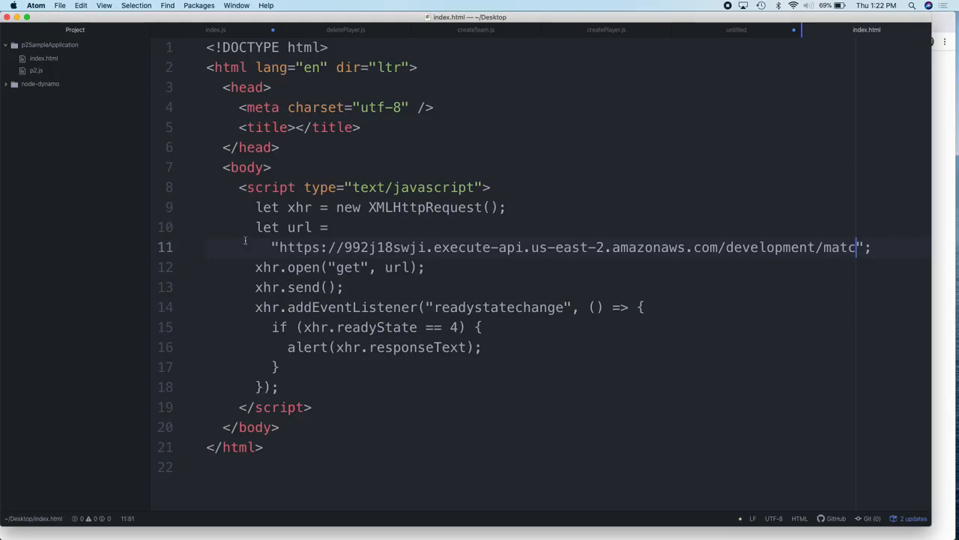
key("super+Tab")
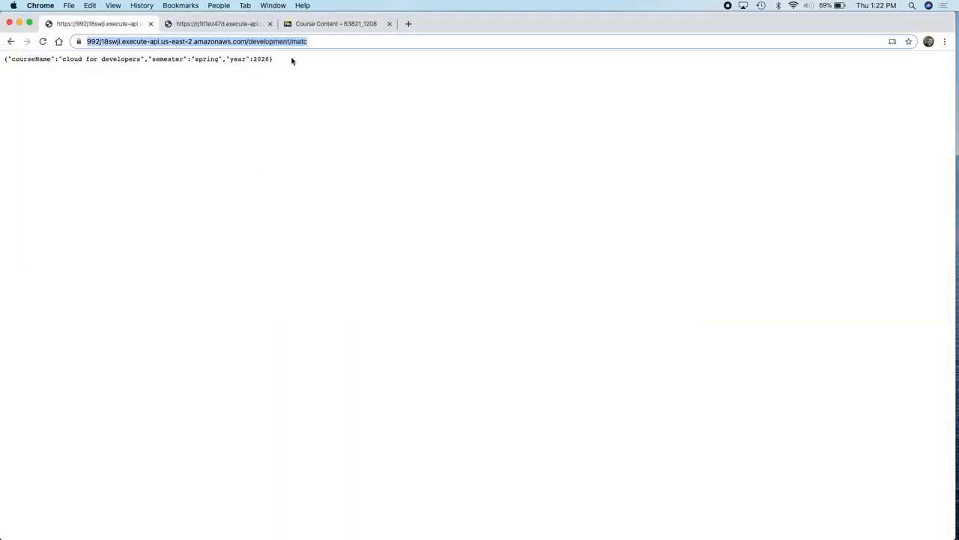
left_click(236, 25)
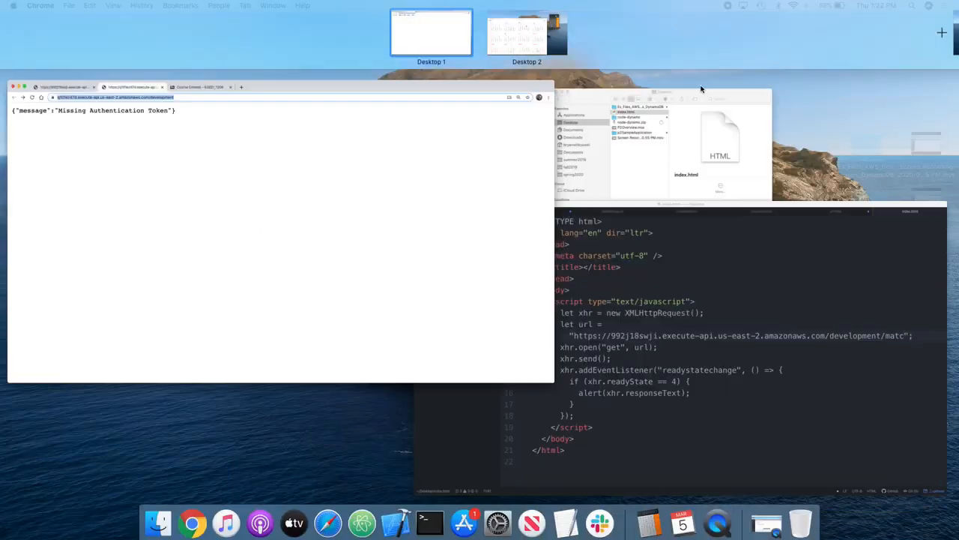
key("ctrl+Up")
left_click(658, 294)
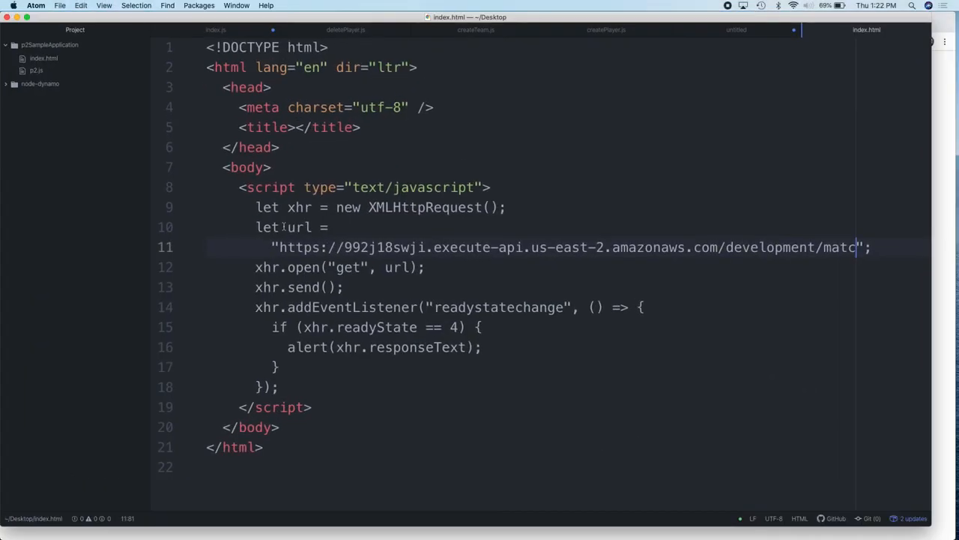
right_click(285, 225)
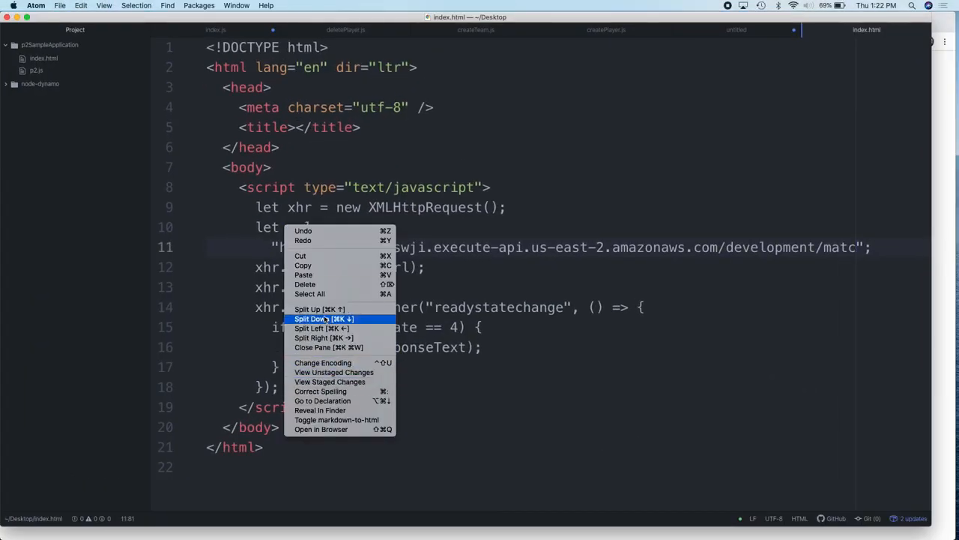
left_click(236, 326)
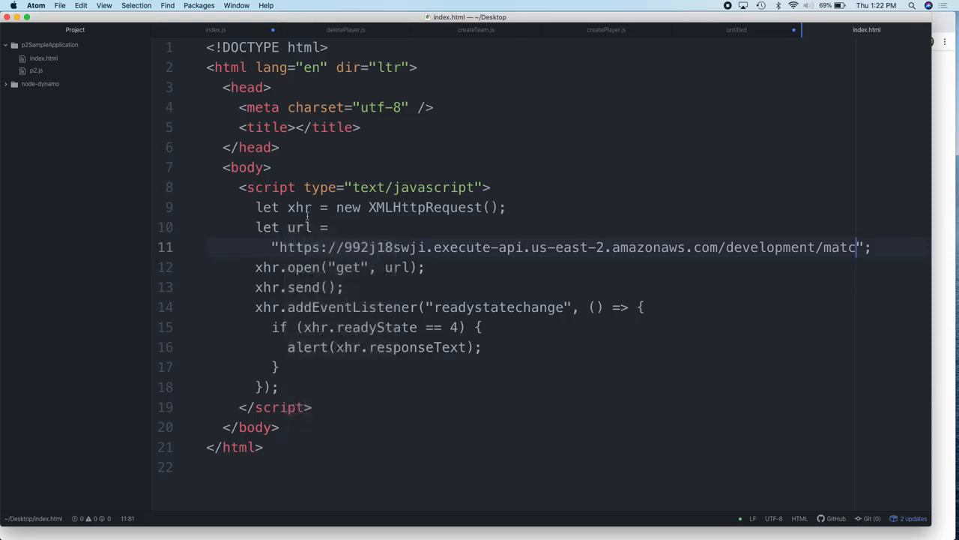
Open index.html from the Desktop in Chrome to test the /matc request, and dismiss the response alert.
right_click(465, 170)
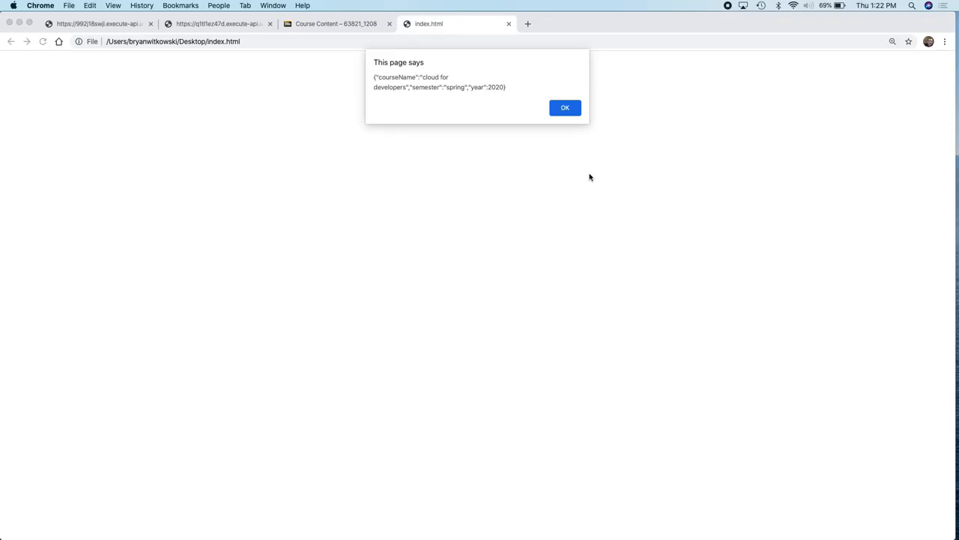
left_click(568, 107)
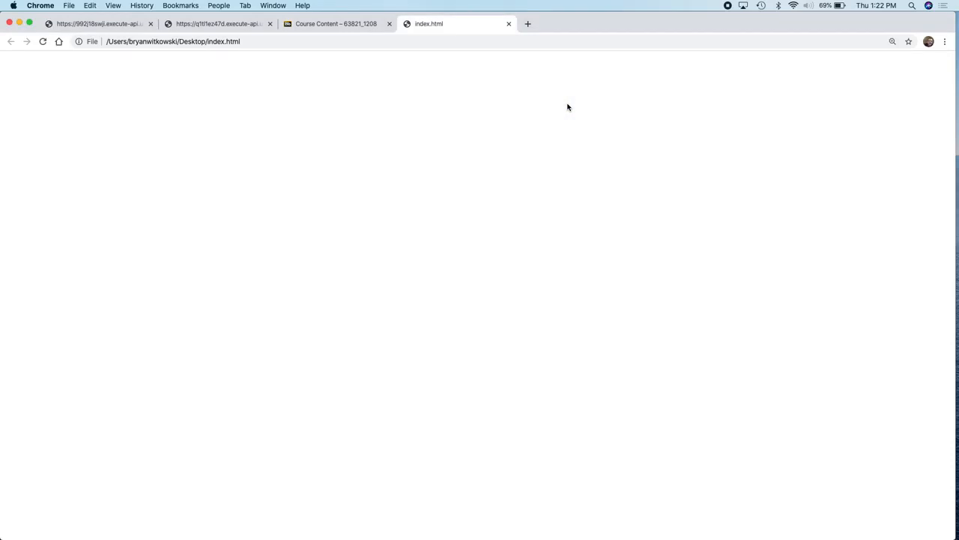